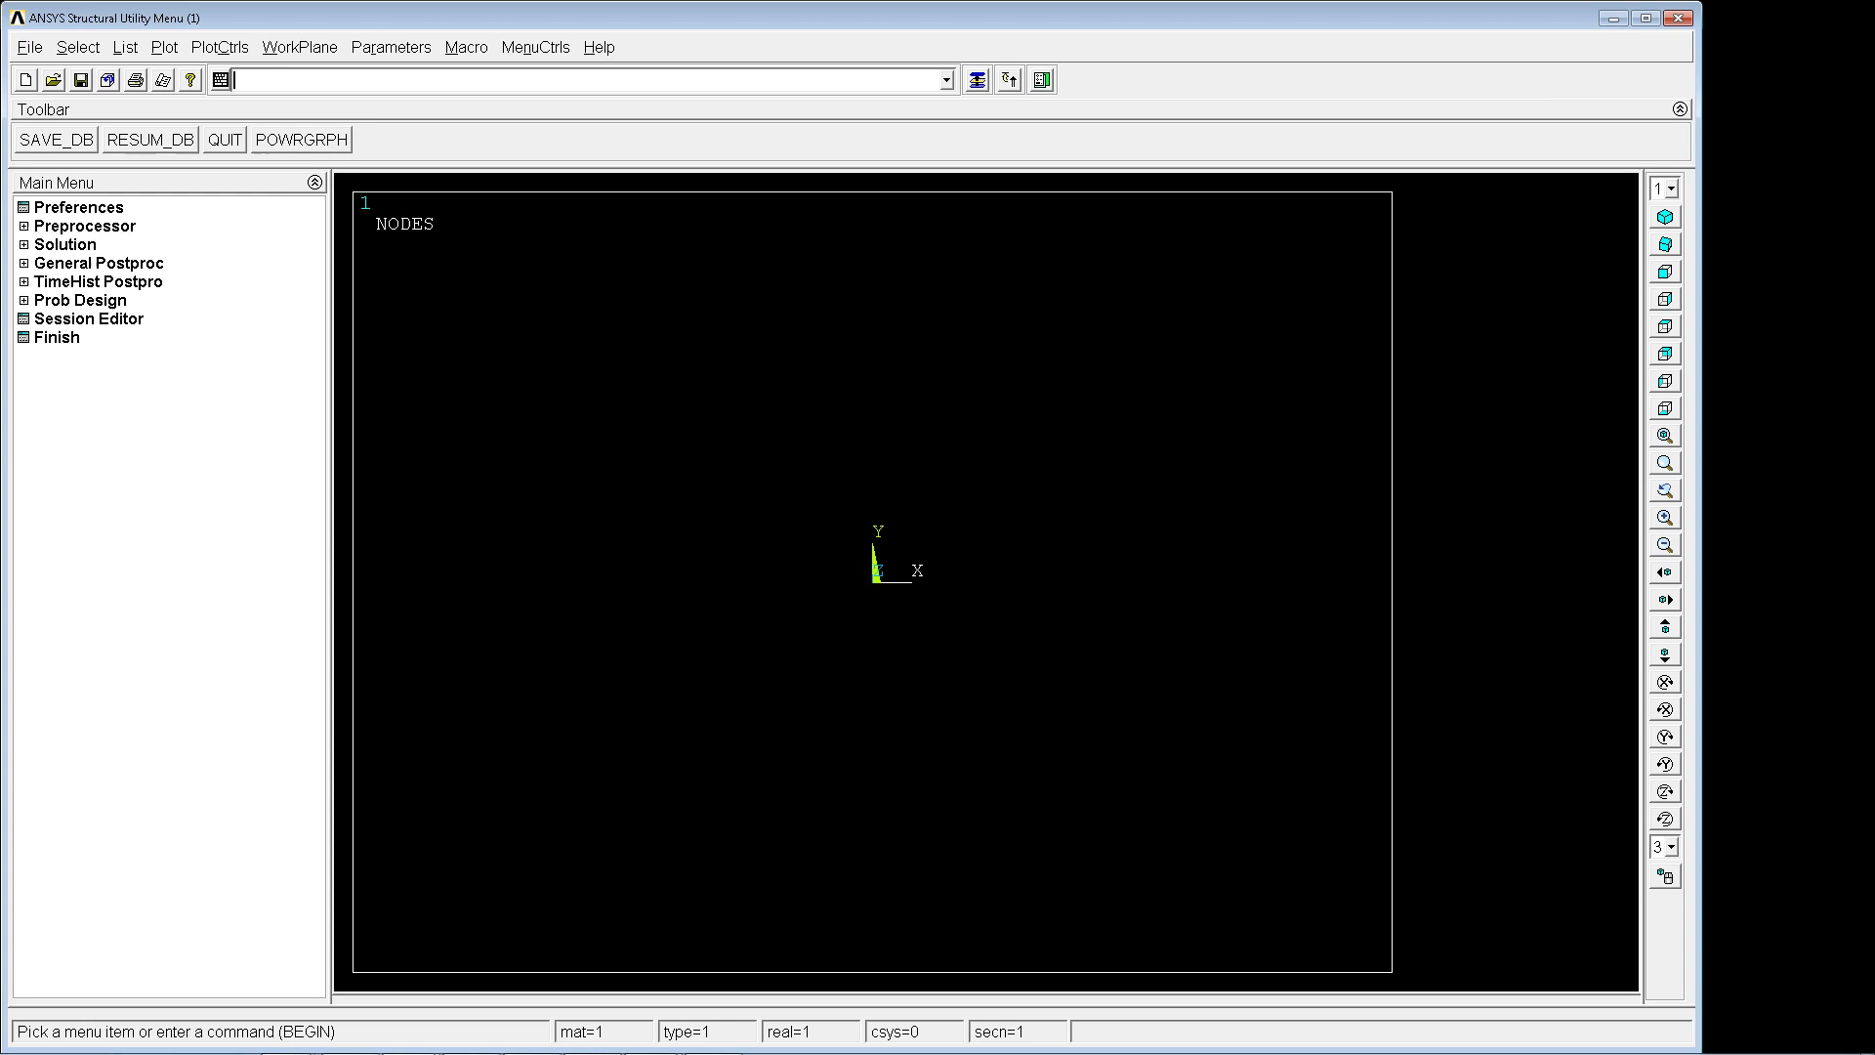
Step: Place Notepad beside ANSYS and highlight the et,1,188, density 7850 and modulus 2.1e11 lines
left_click_drag(1874, 209, 1434, 179)
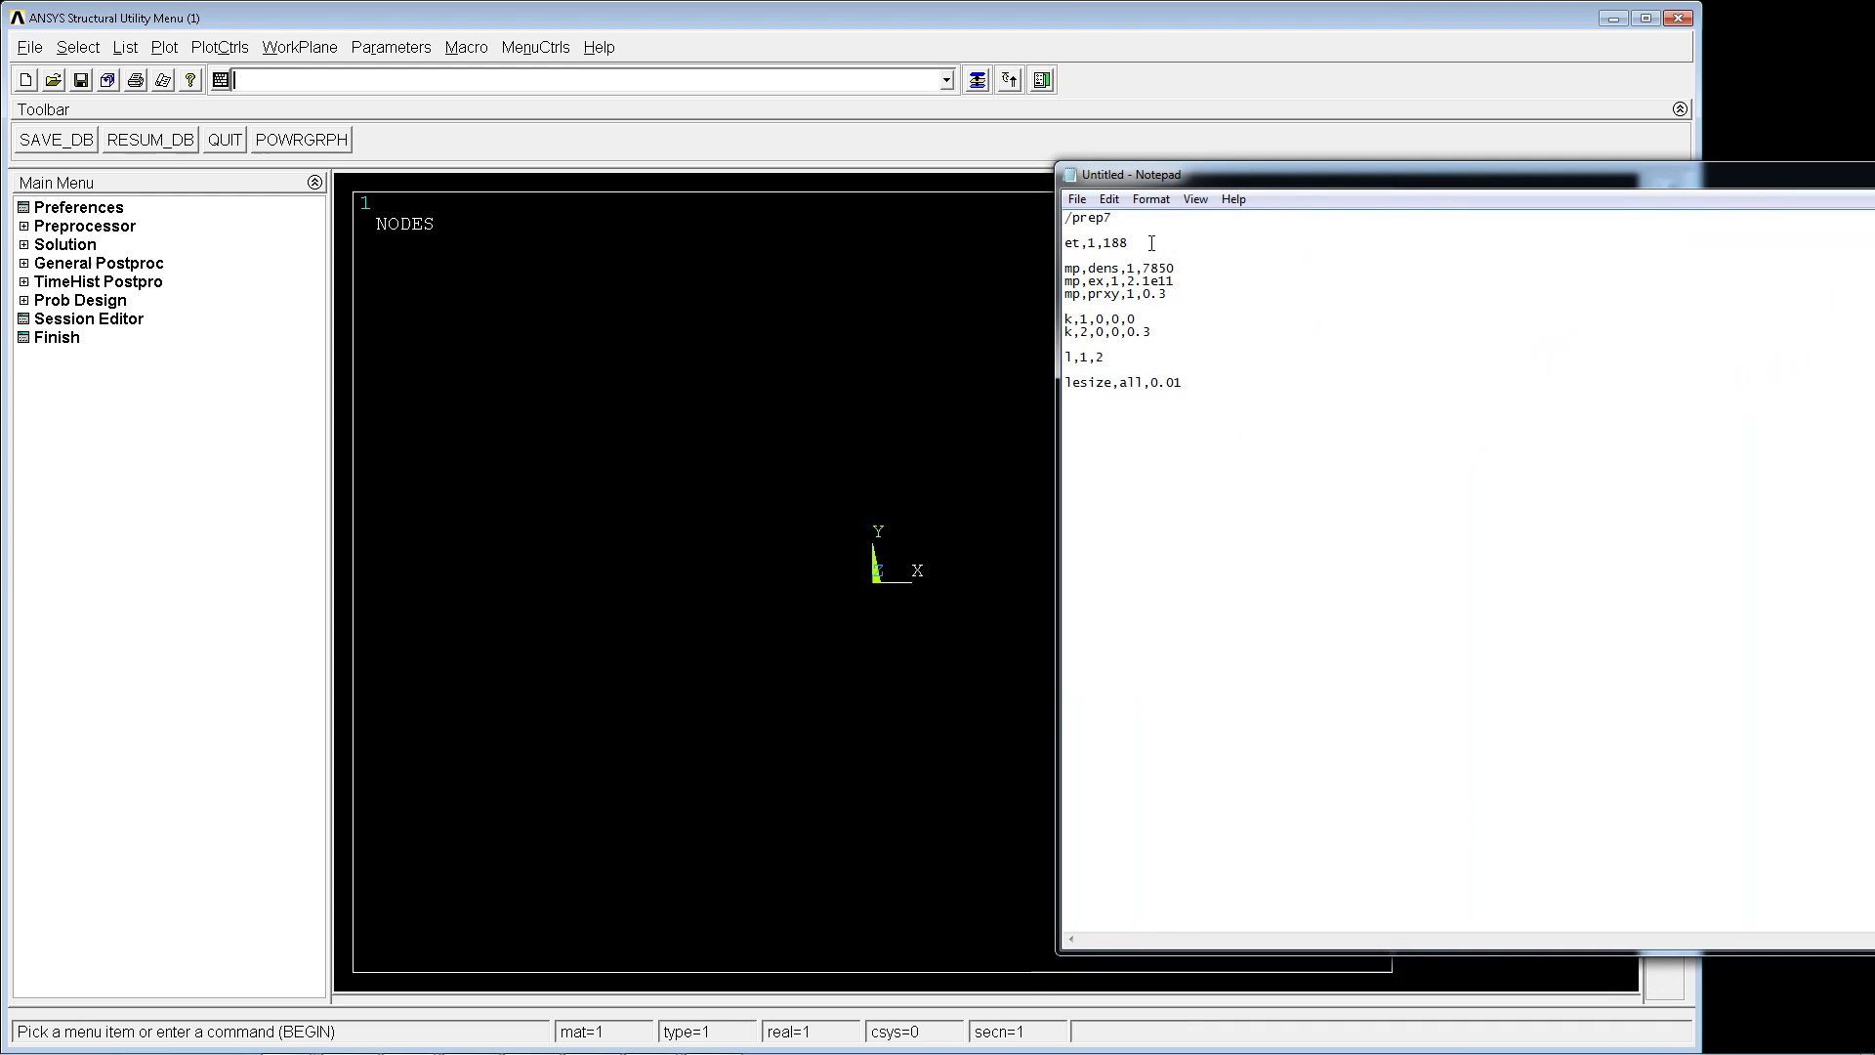
left_click_drag(1147, 244, 1066, 244)
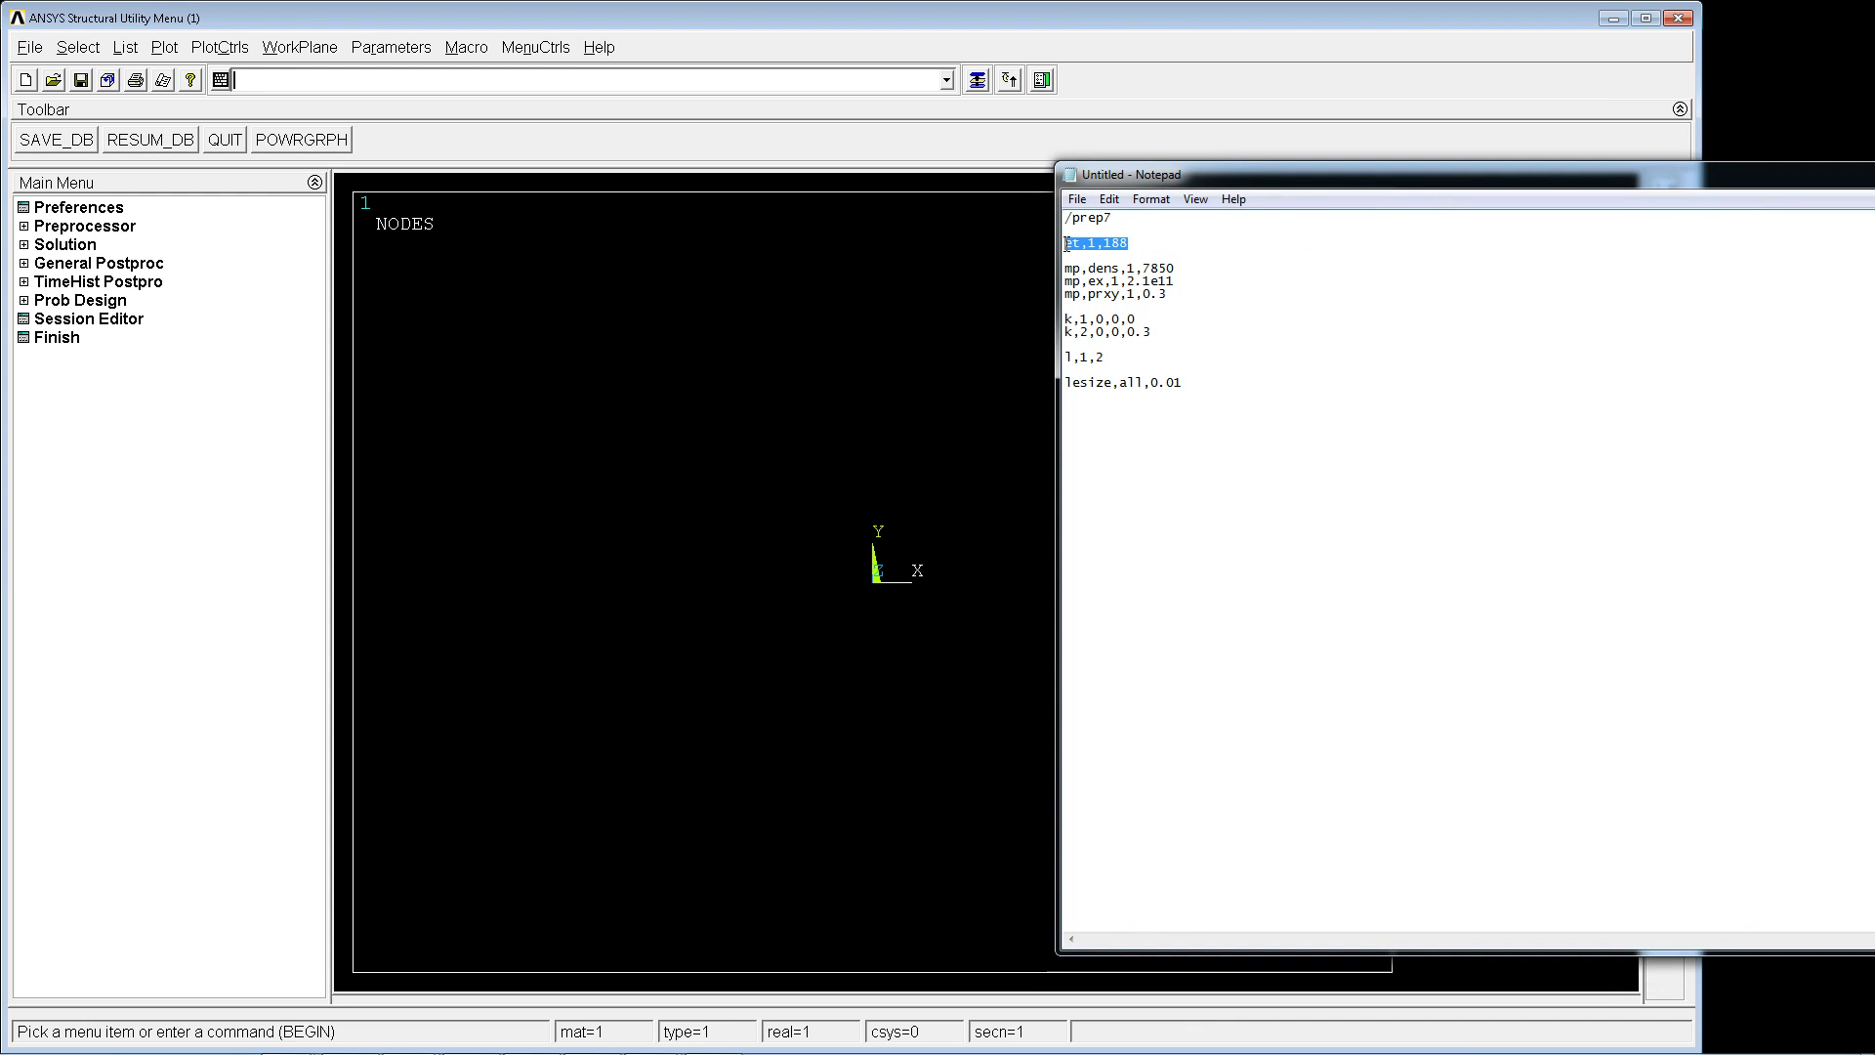
double_click(1210, 264)
left_click(1183, 269)
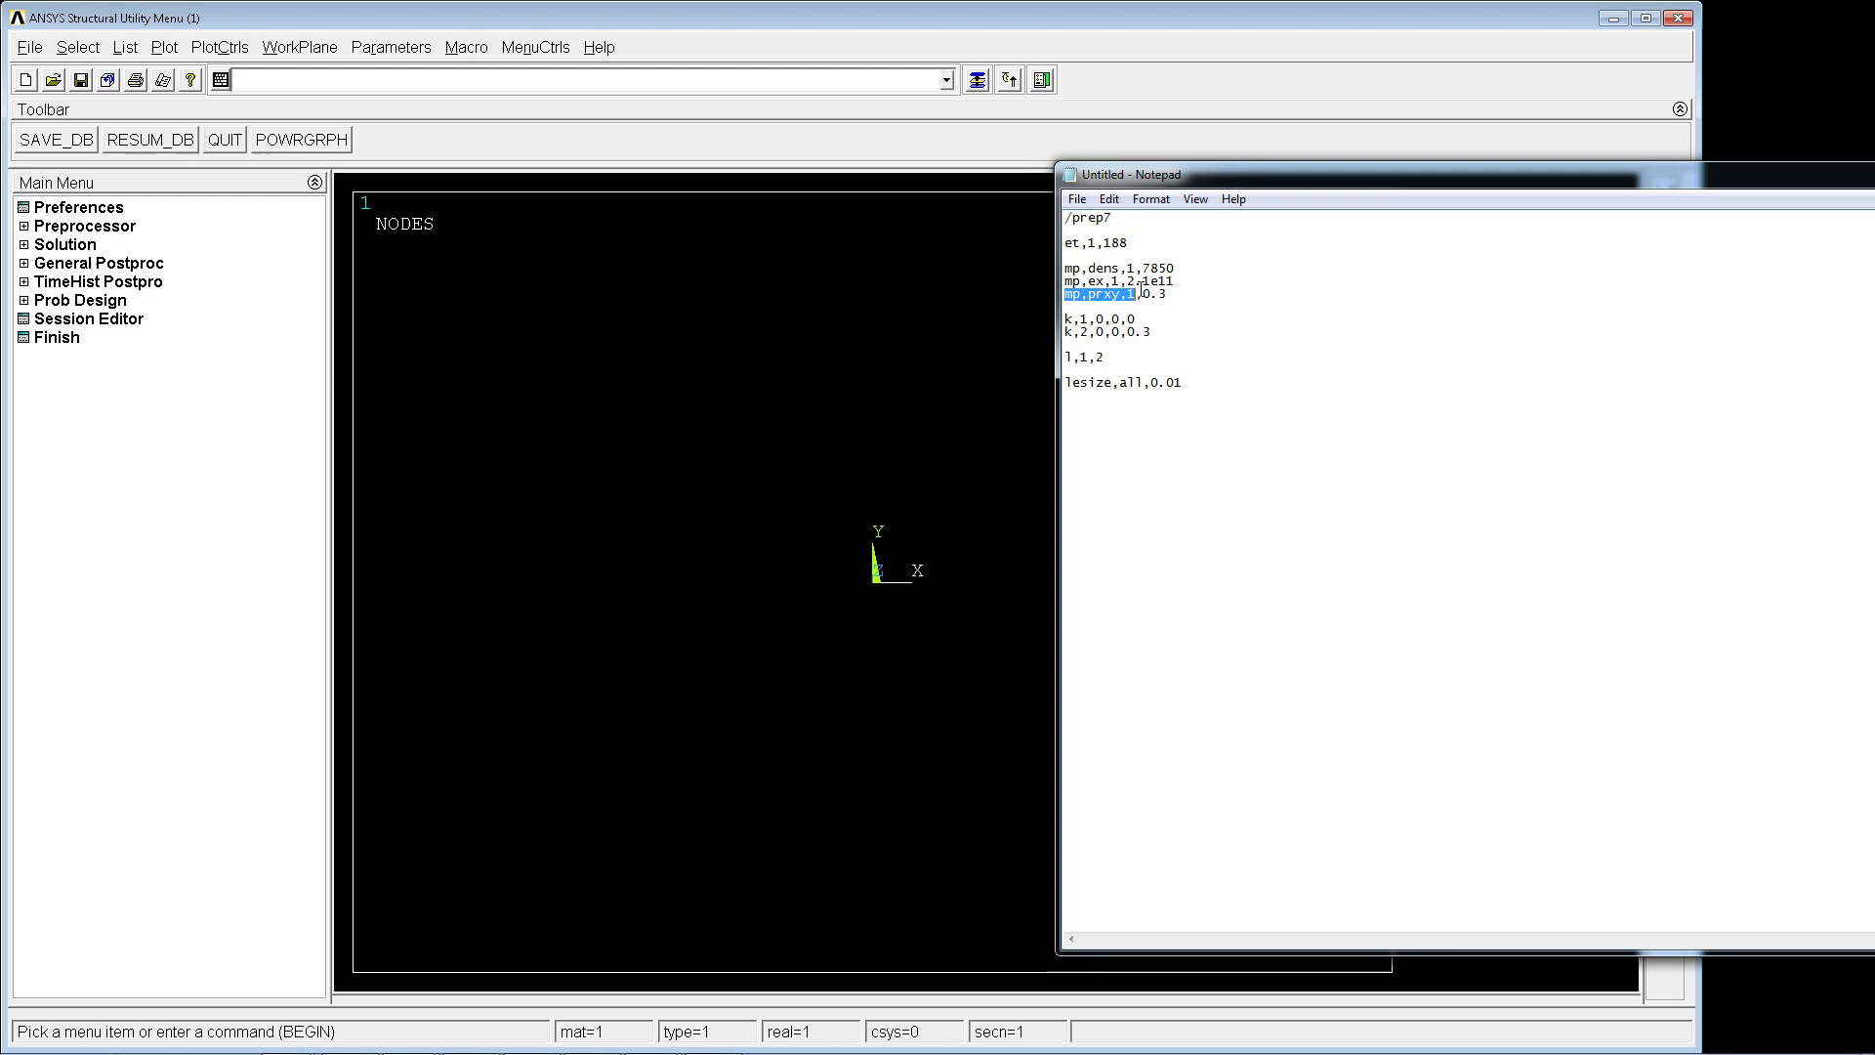
double_click(1171, 282)
Step: Highlight the mp,prxy,1,0.3 line, then select the whole script from lesize,all,0.01 up to /prep7
left_click_drag(1169, 294, 1065, 322)
left_click(1140, 320)
type("d")
left_click_drag(1188, 388, 1065, 216)
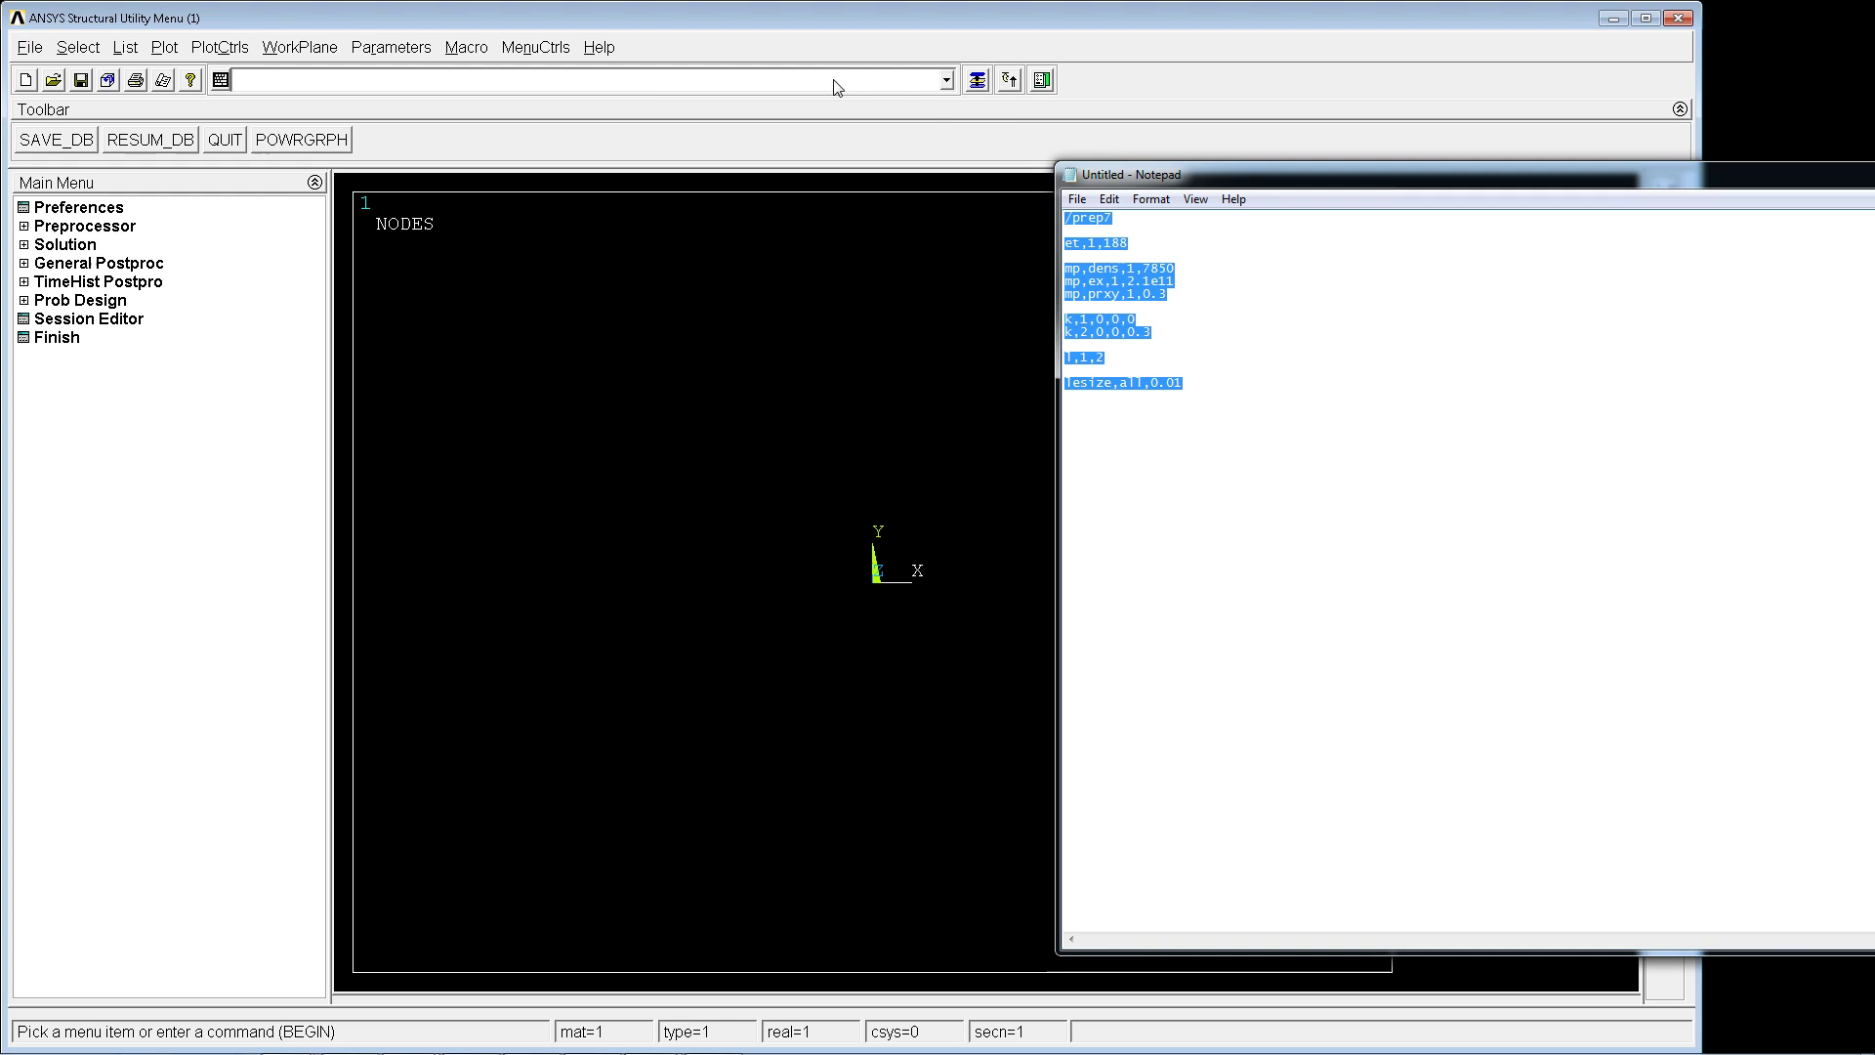
Step: Paste the copied preprocessing script into the ANSYS command line and run it
left_click_drag(1246, 181, 1373, 185)
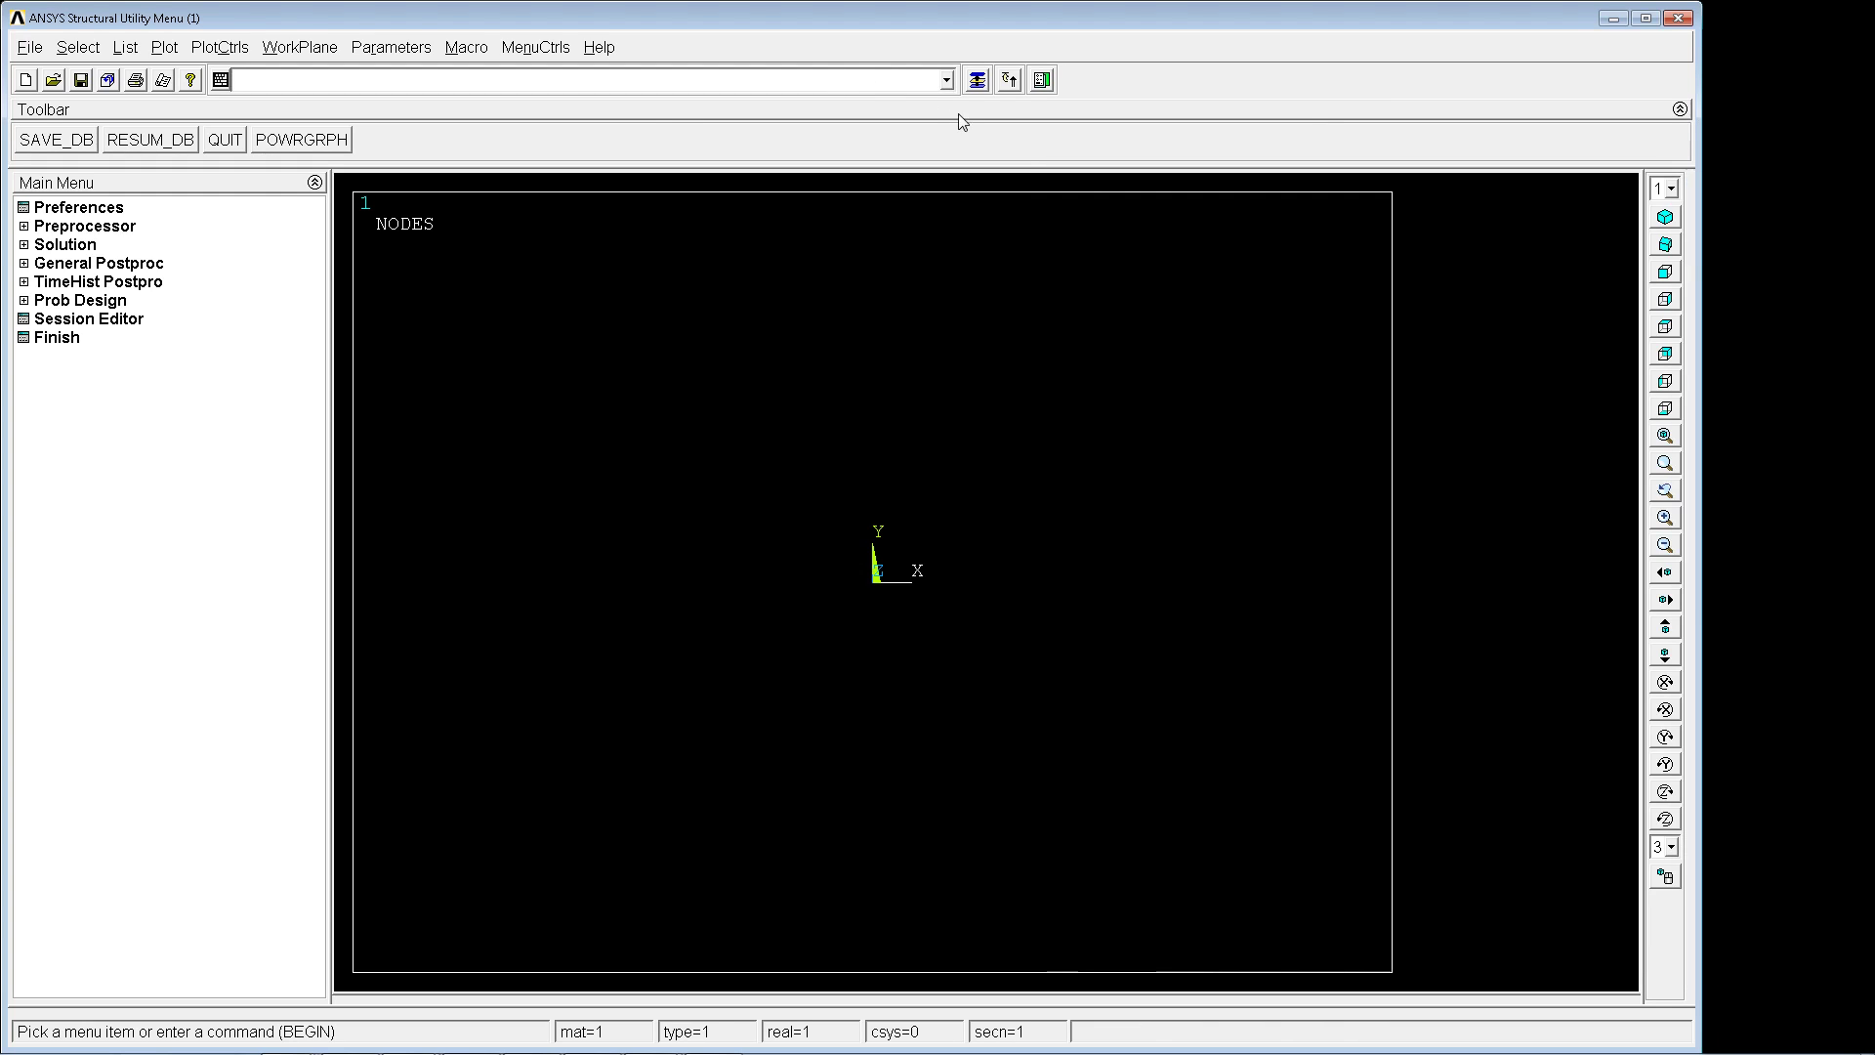
left_click(654, 88)
key("ctrl+v")
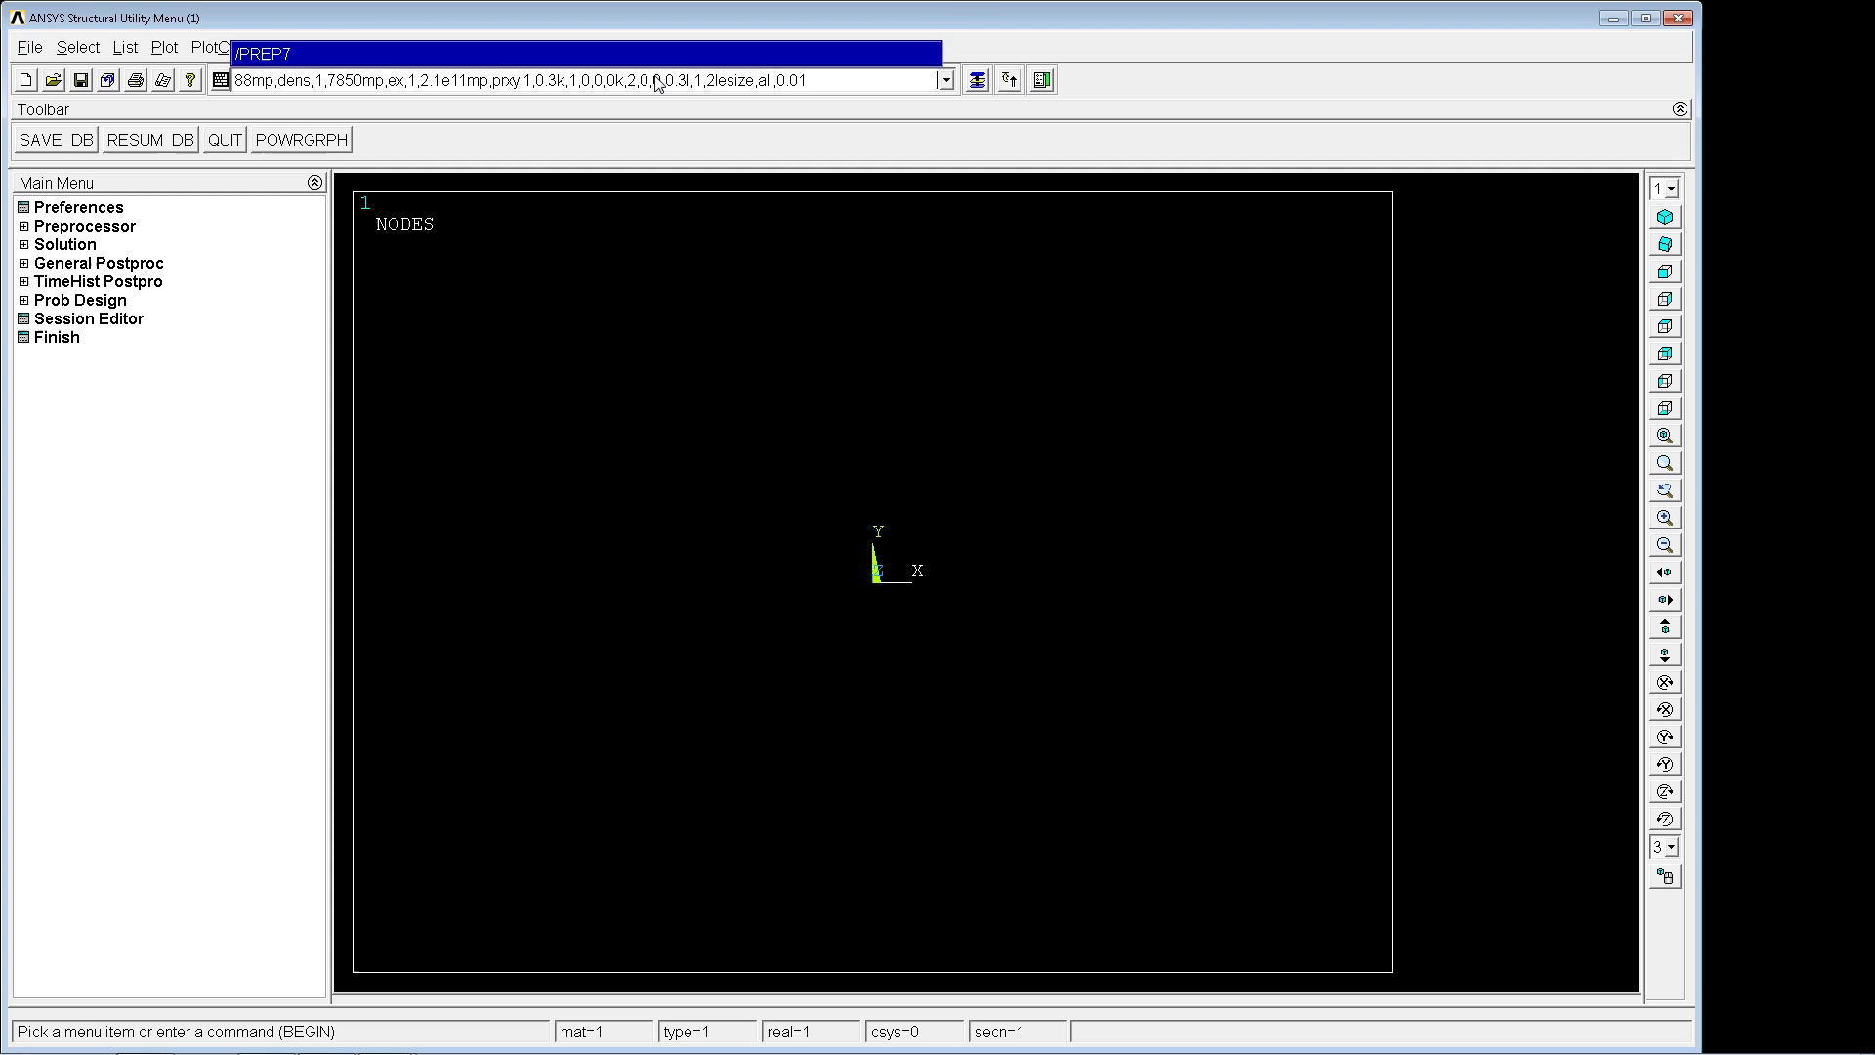
key("Return")
Step: Plot the beam line with lplot and fit it to the view
type("lplot")
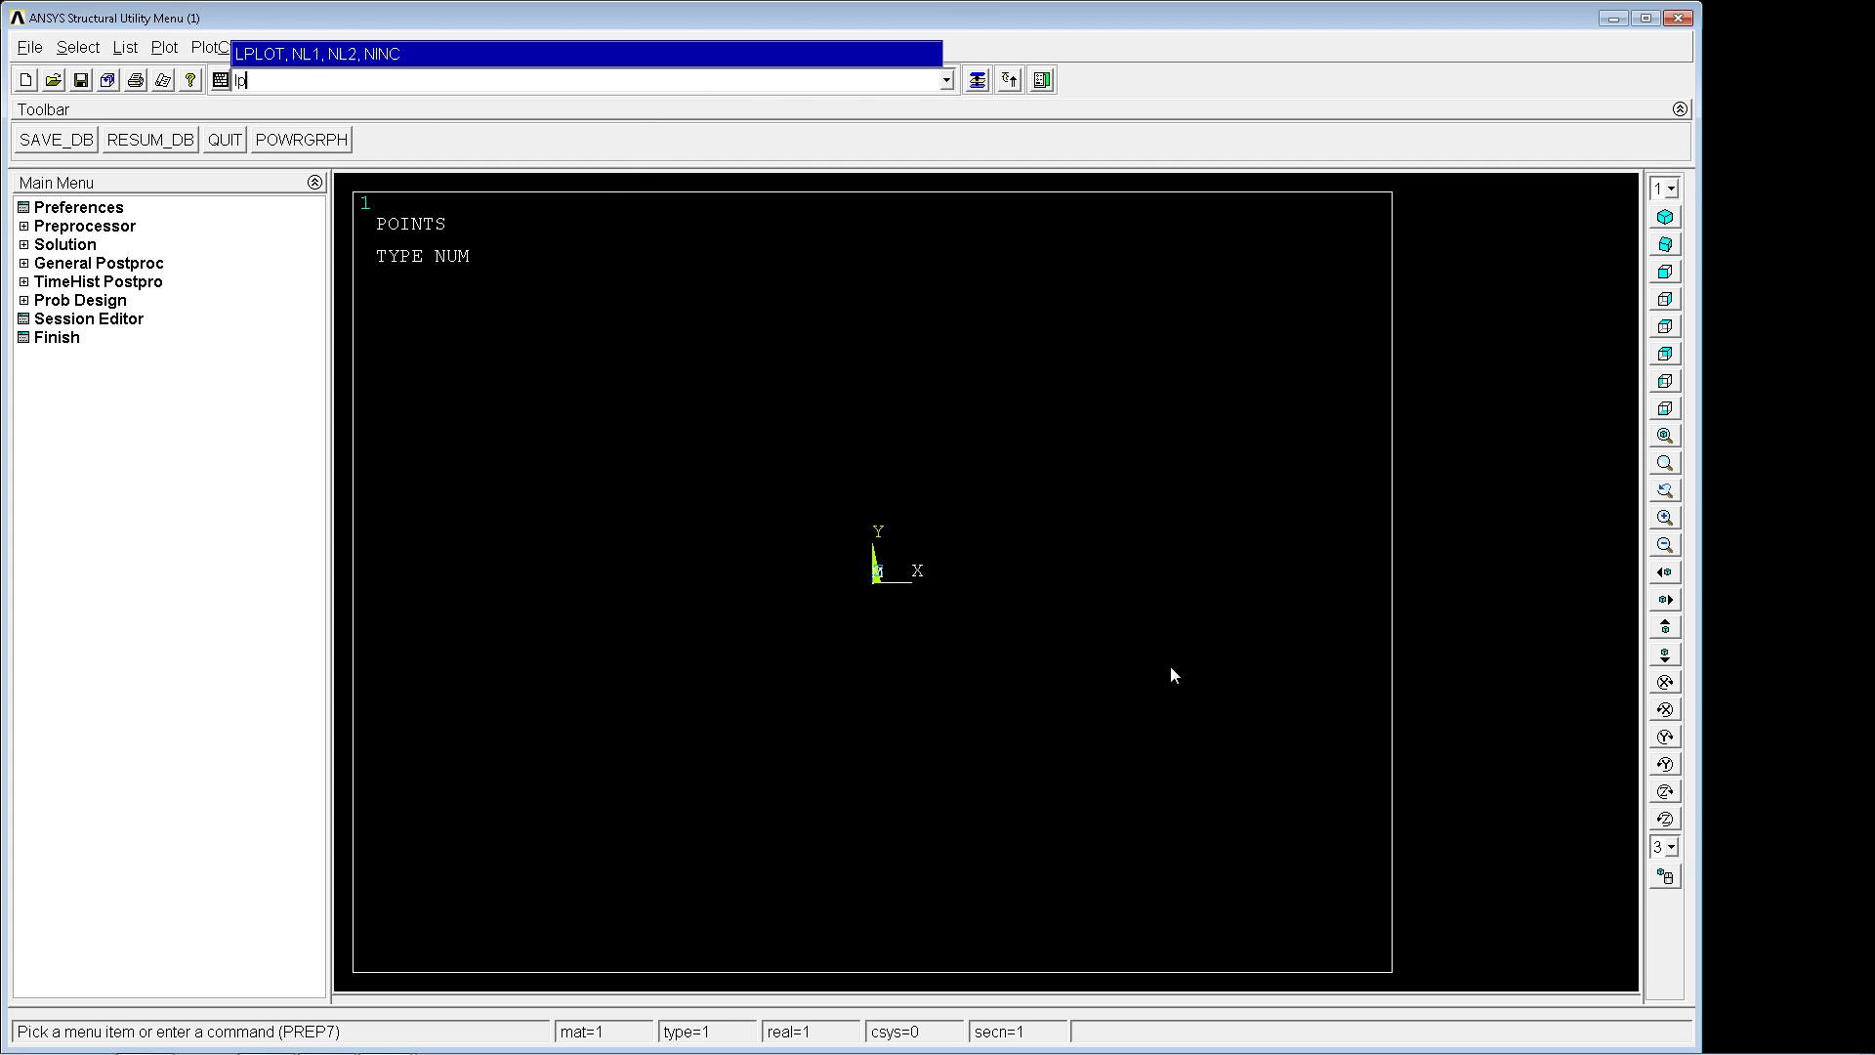
key("Return")
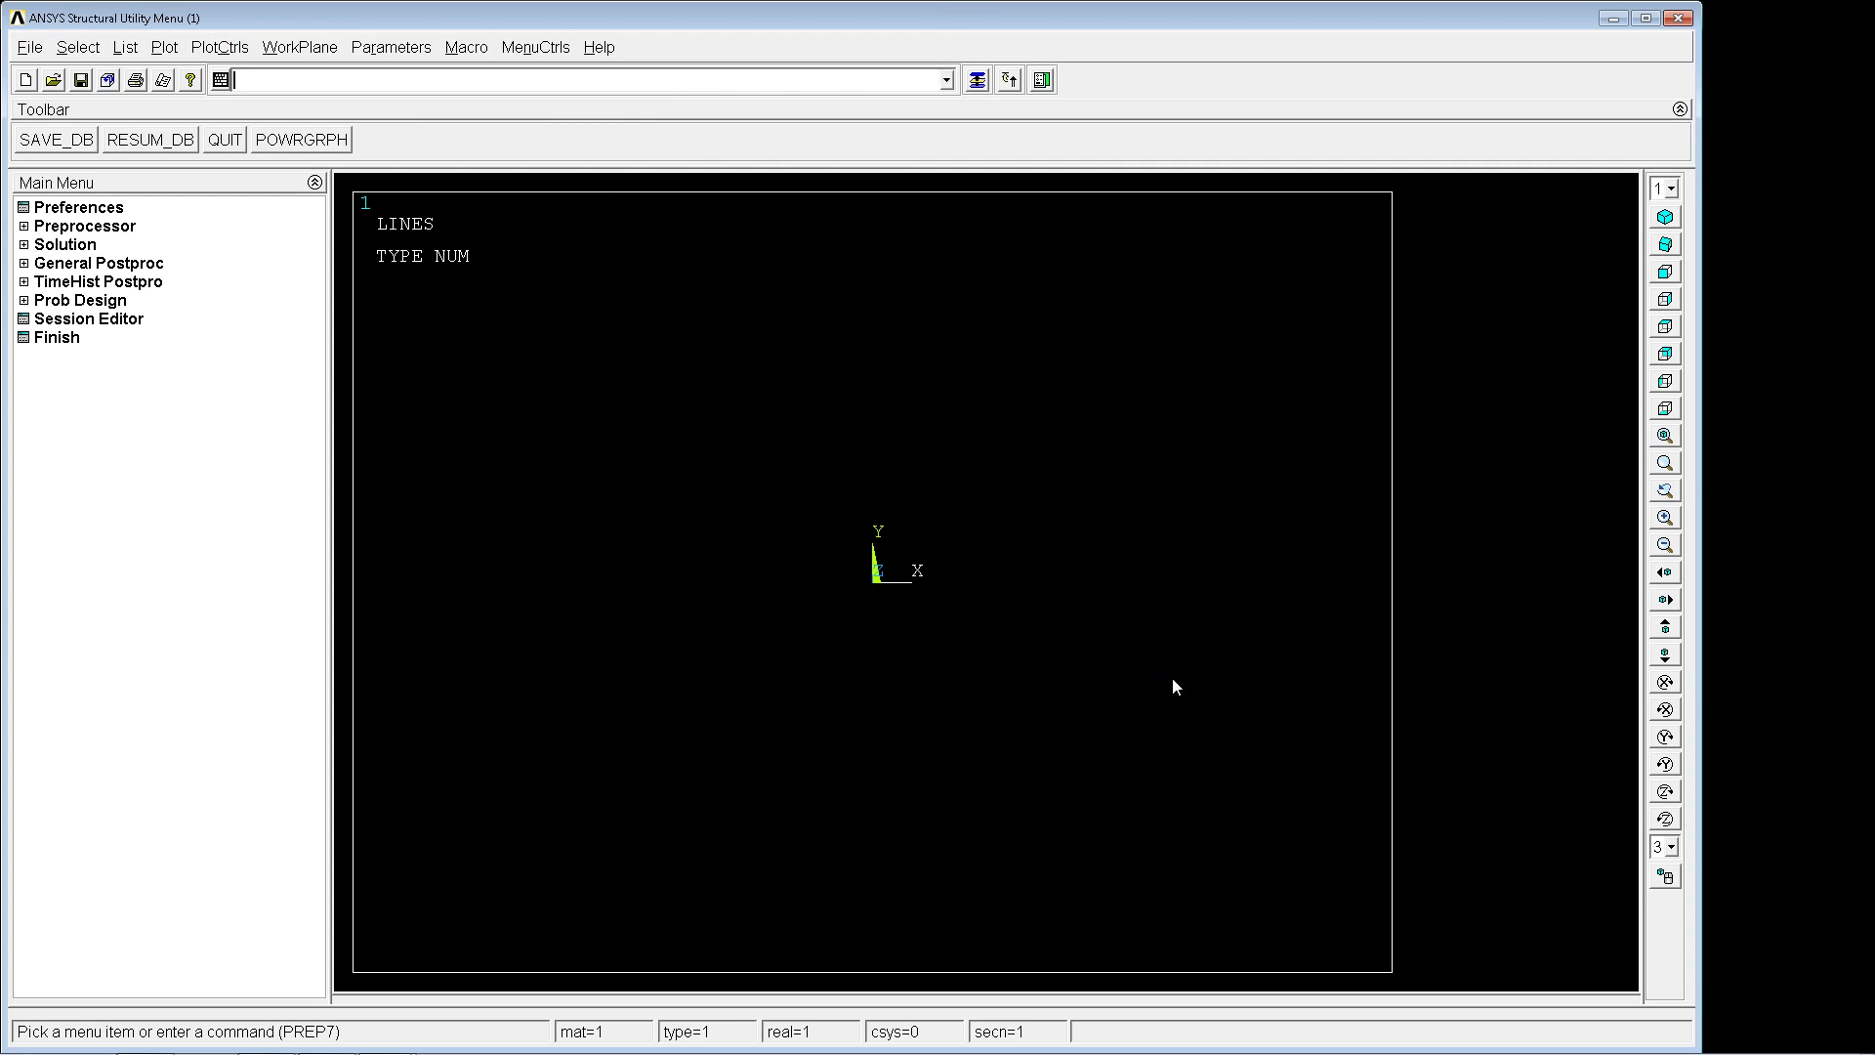
left_click(1666, 435)
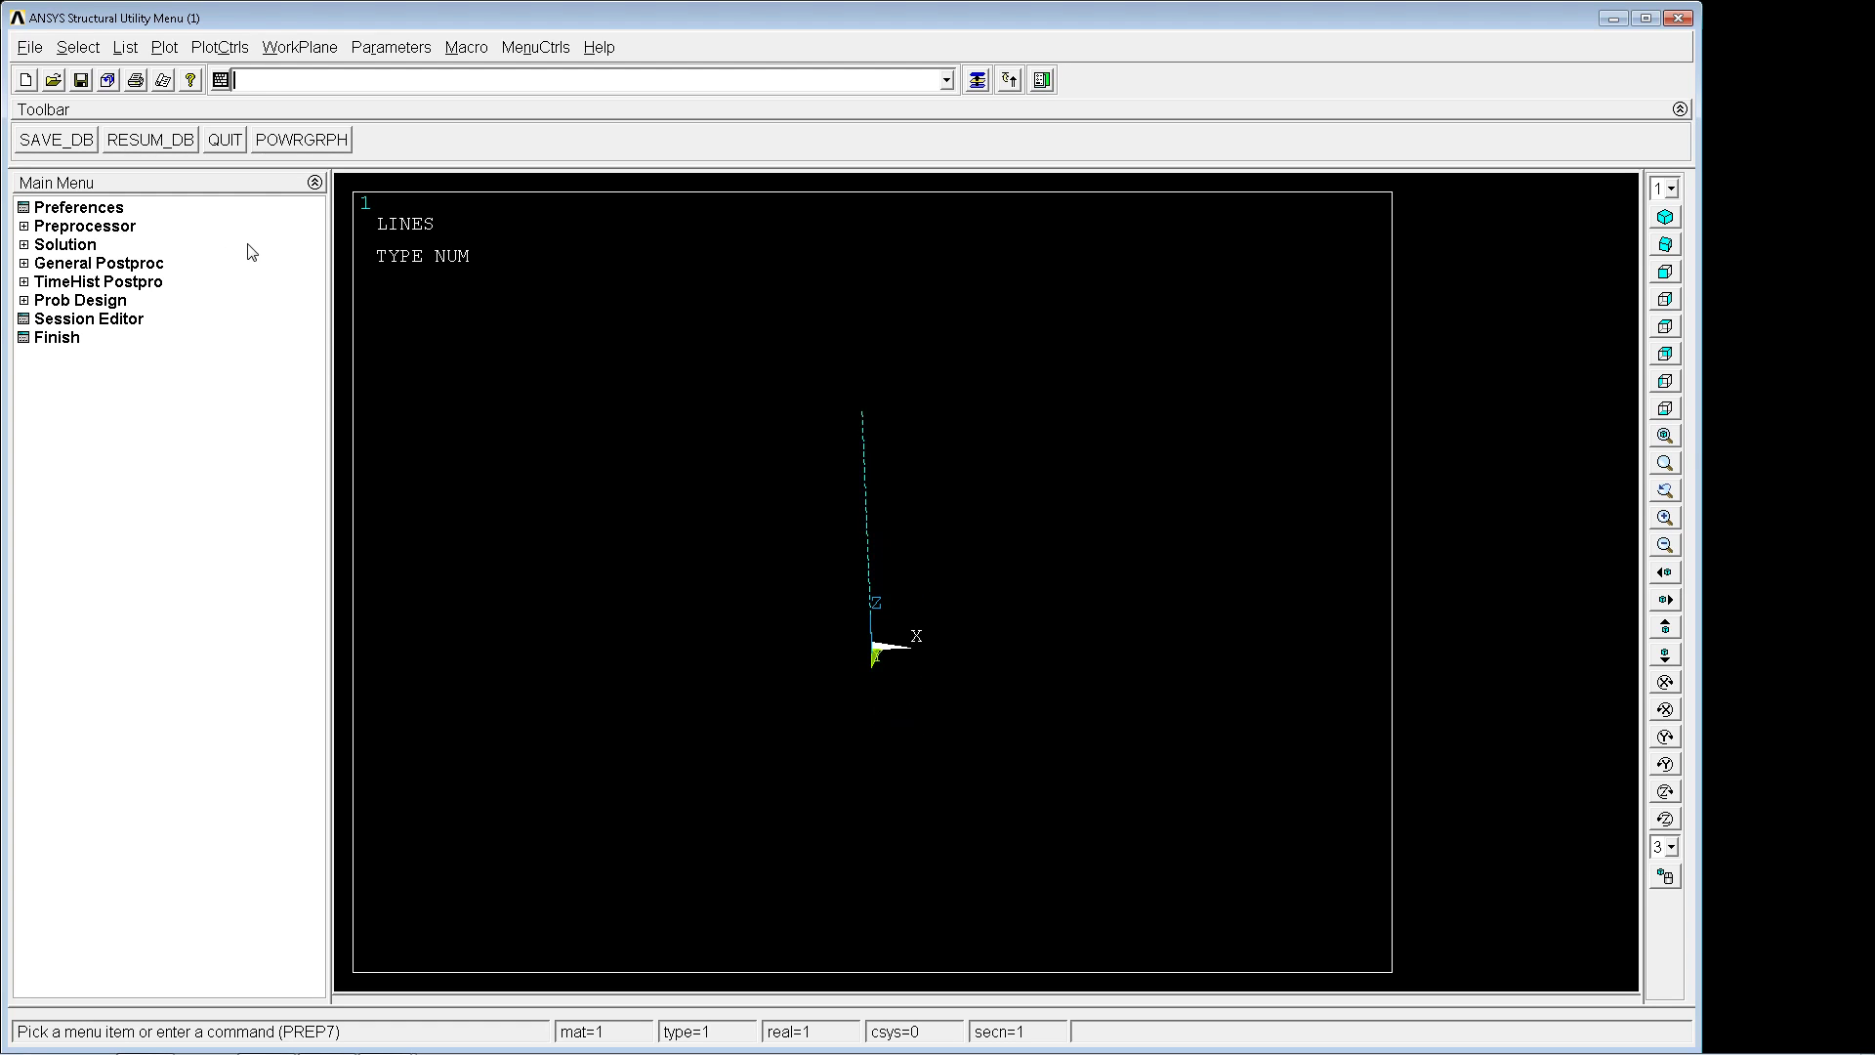
left_click(127, 227)
Step: Create common beam section 1 named fi20 as a solid circle with radius 20/2000
left_click(106, 302)
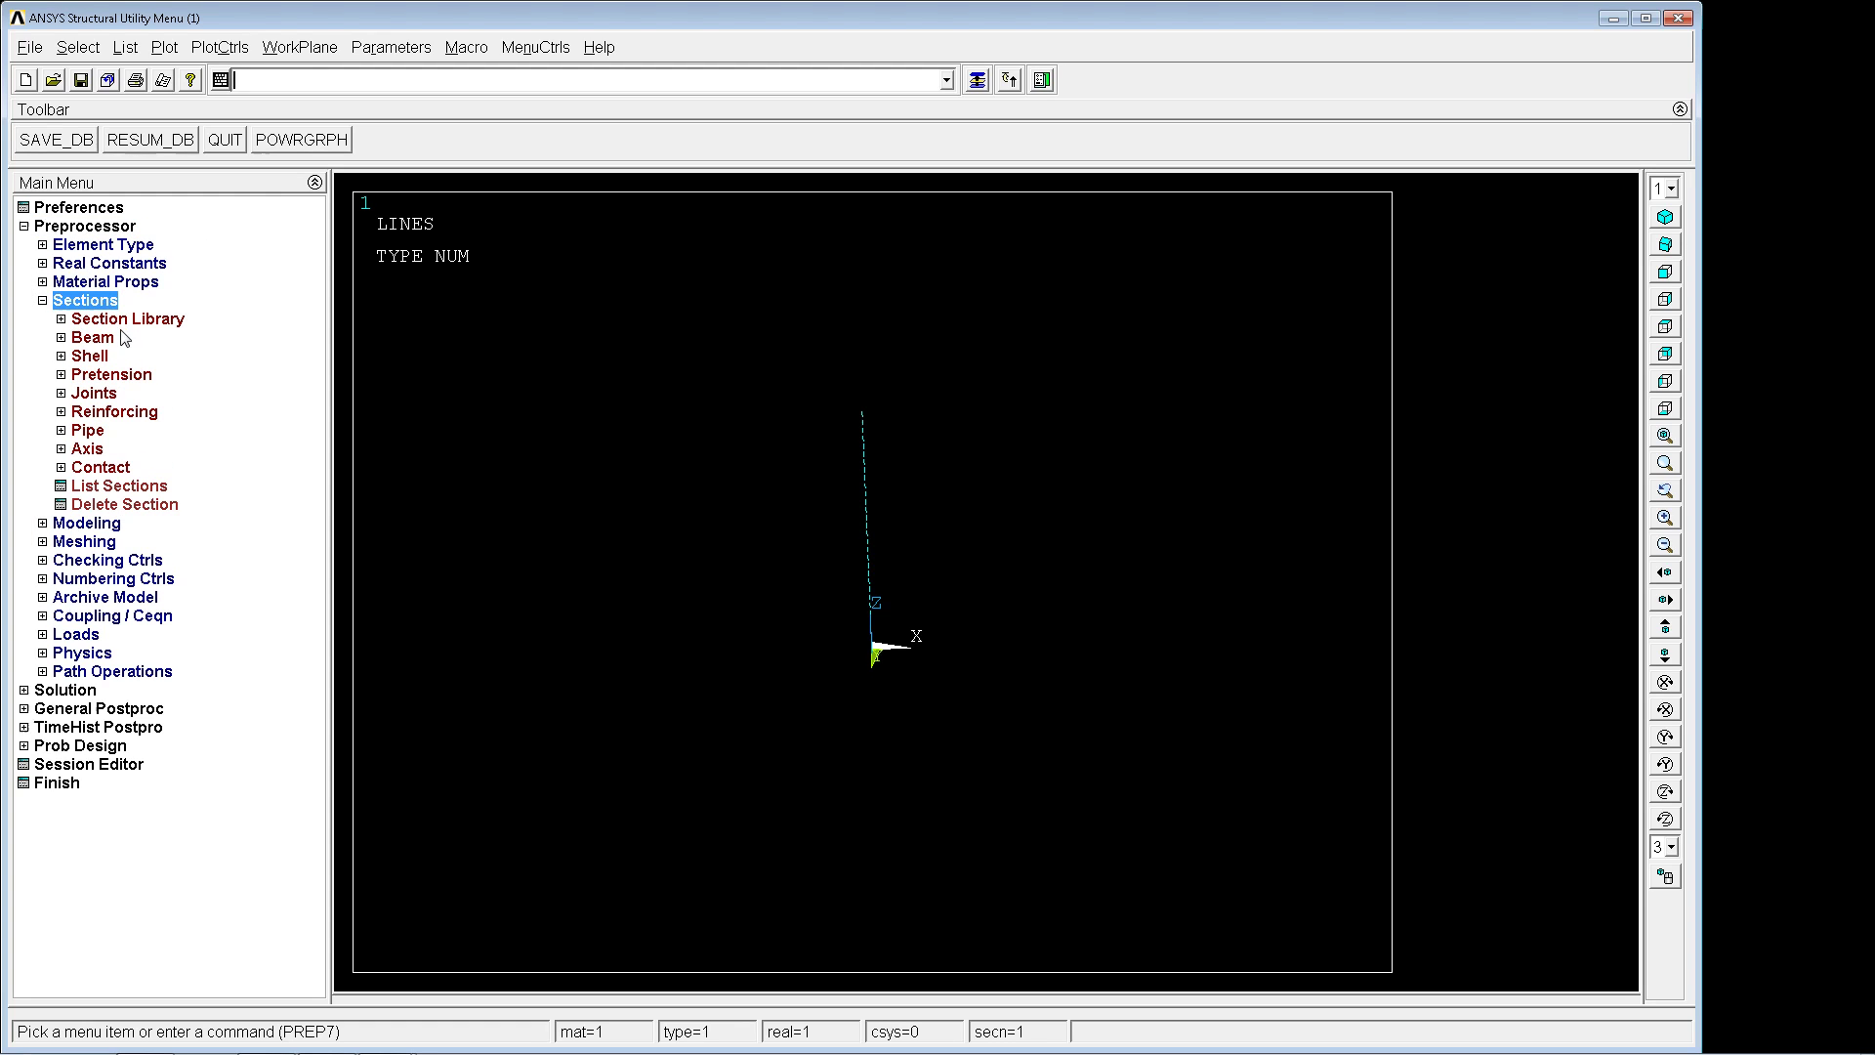
left_click(95, 339)
left_click(156, 356)
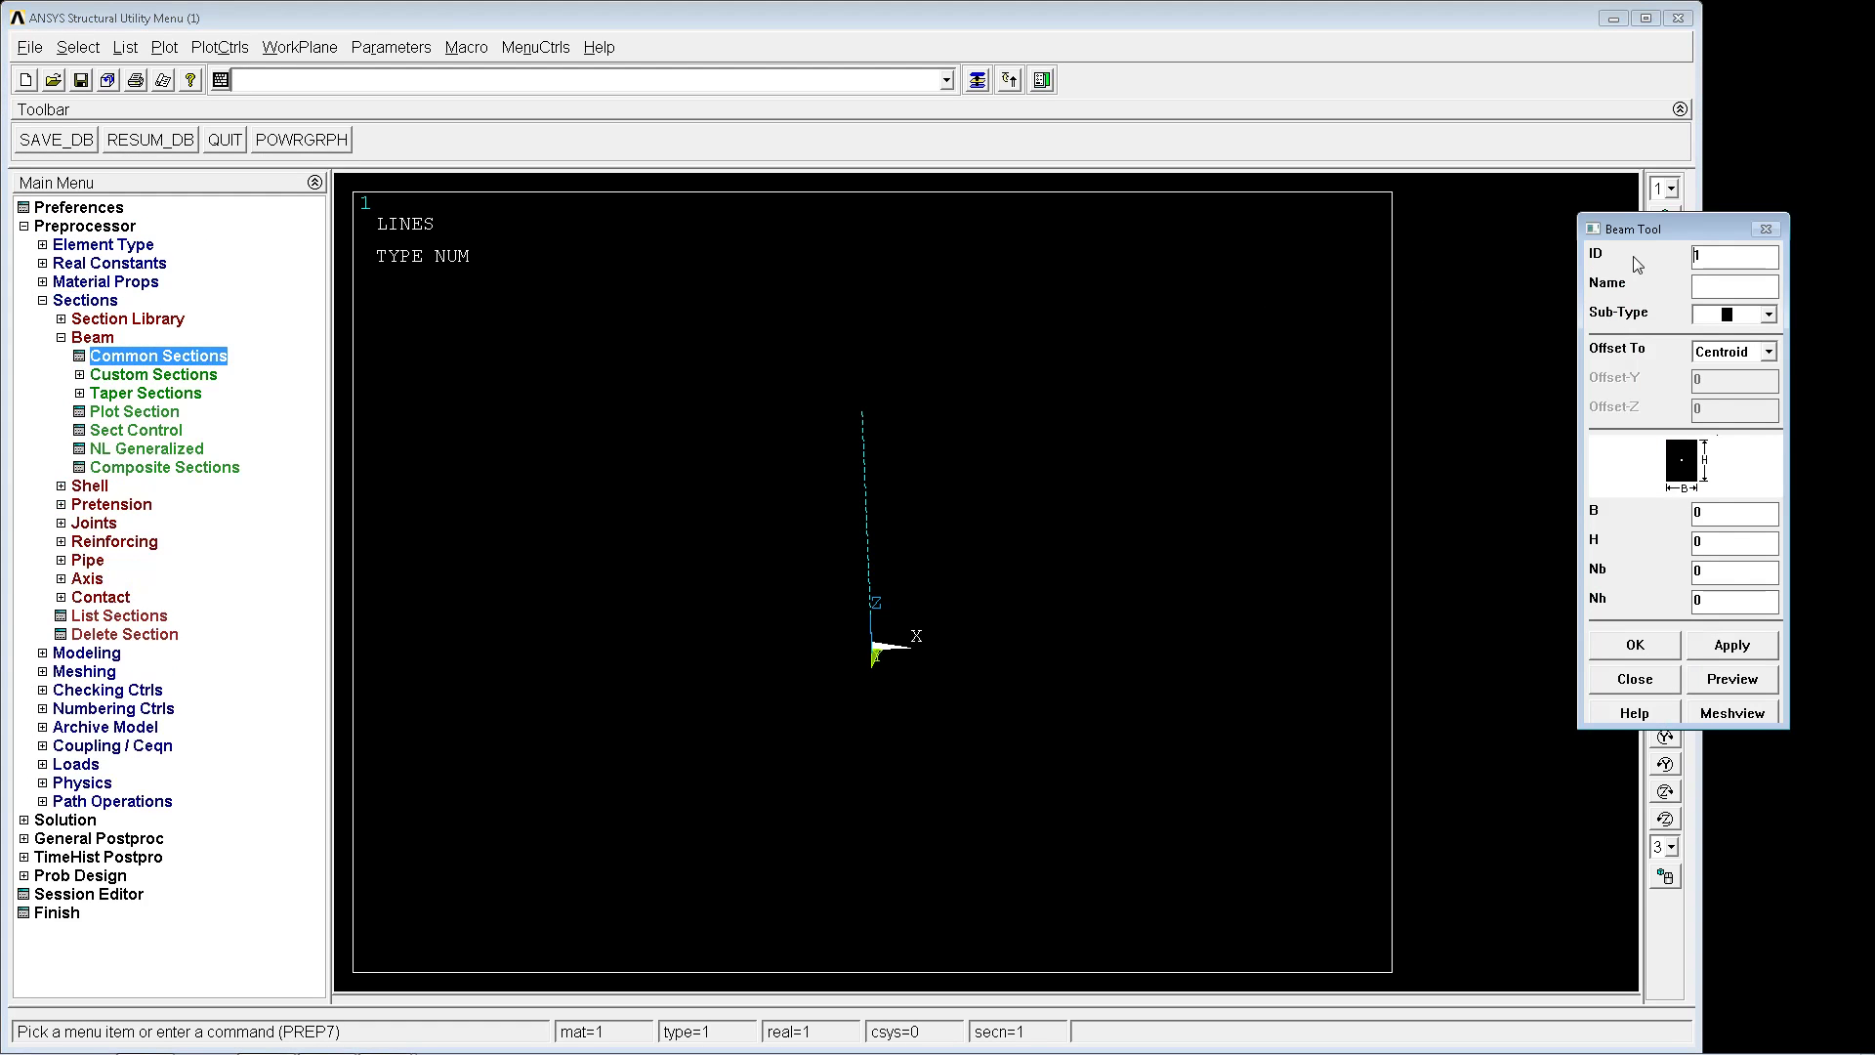
key("Tab")
type("fi20")
left_click(1770, 314)
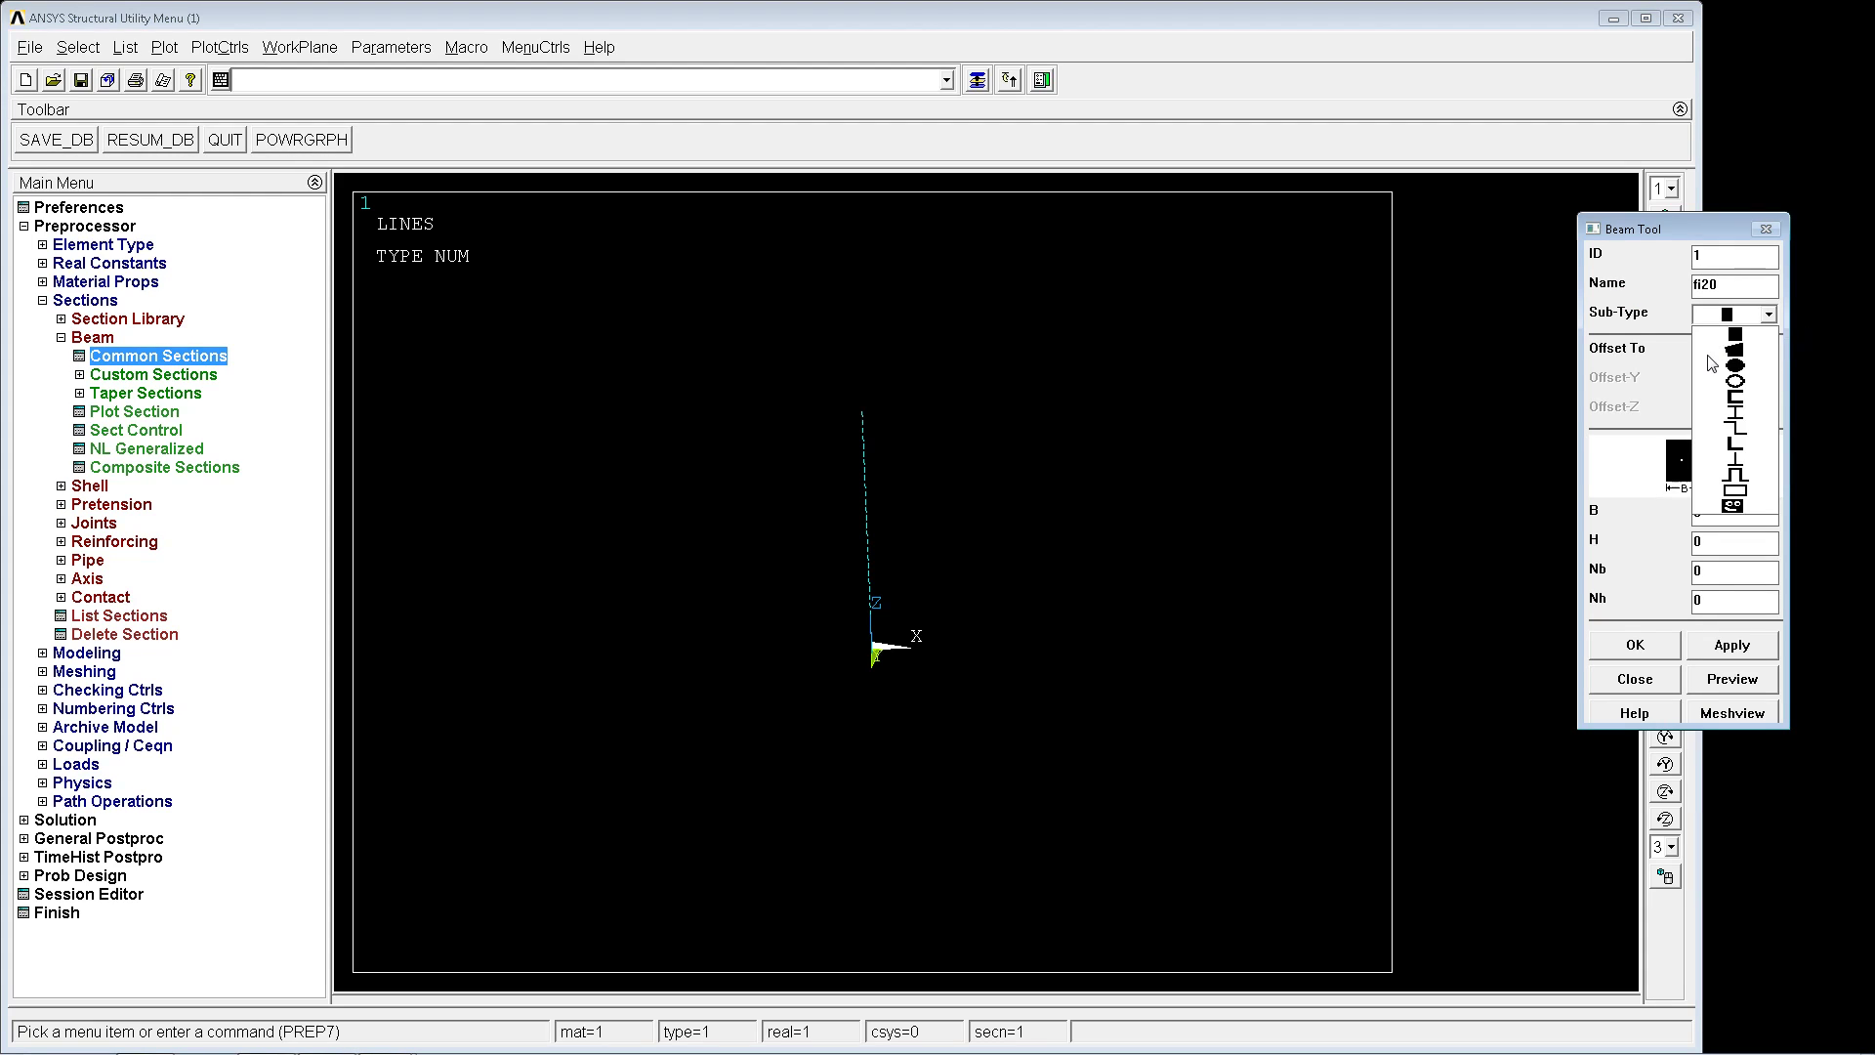
left_click(1743, 370)
double_click(1727, 510)
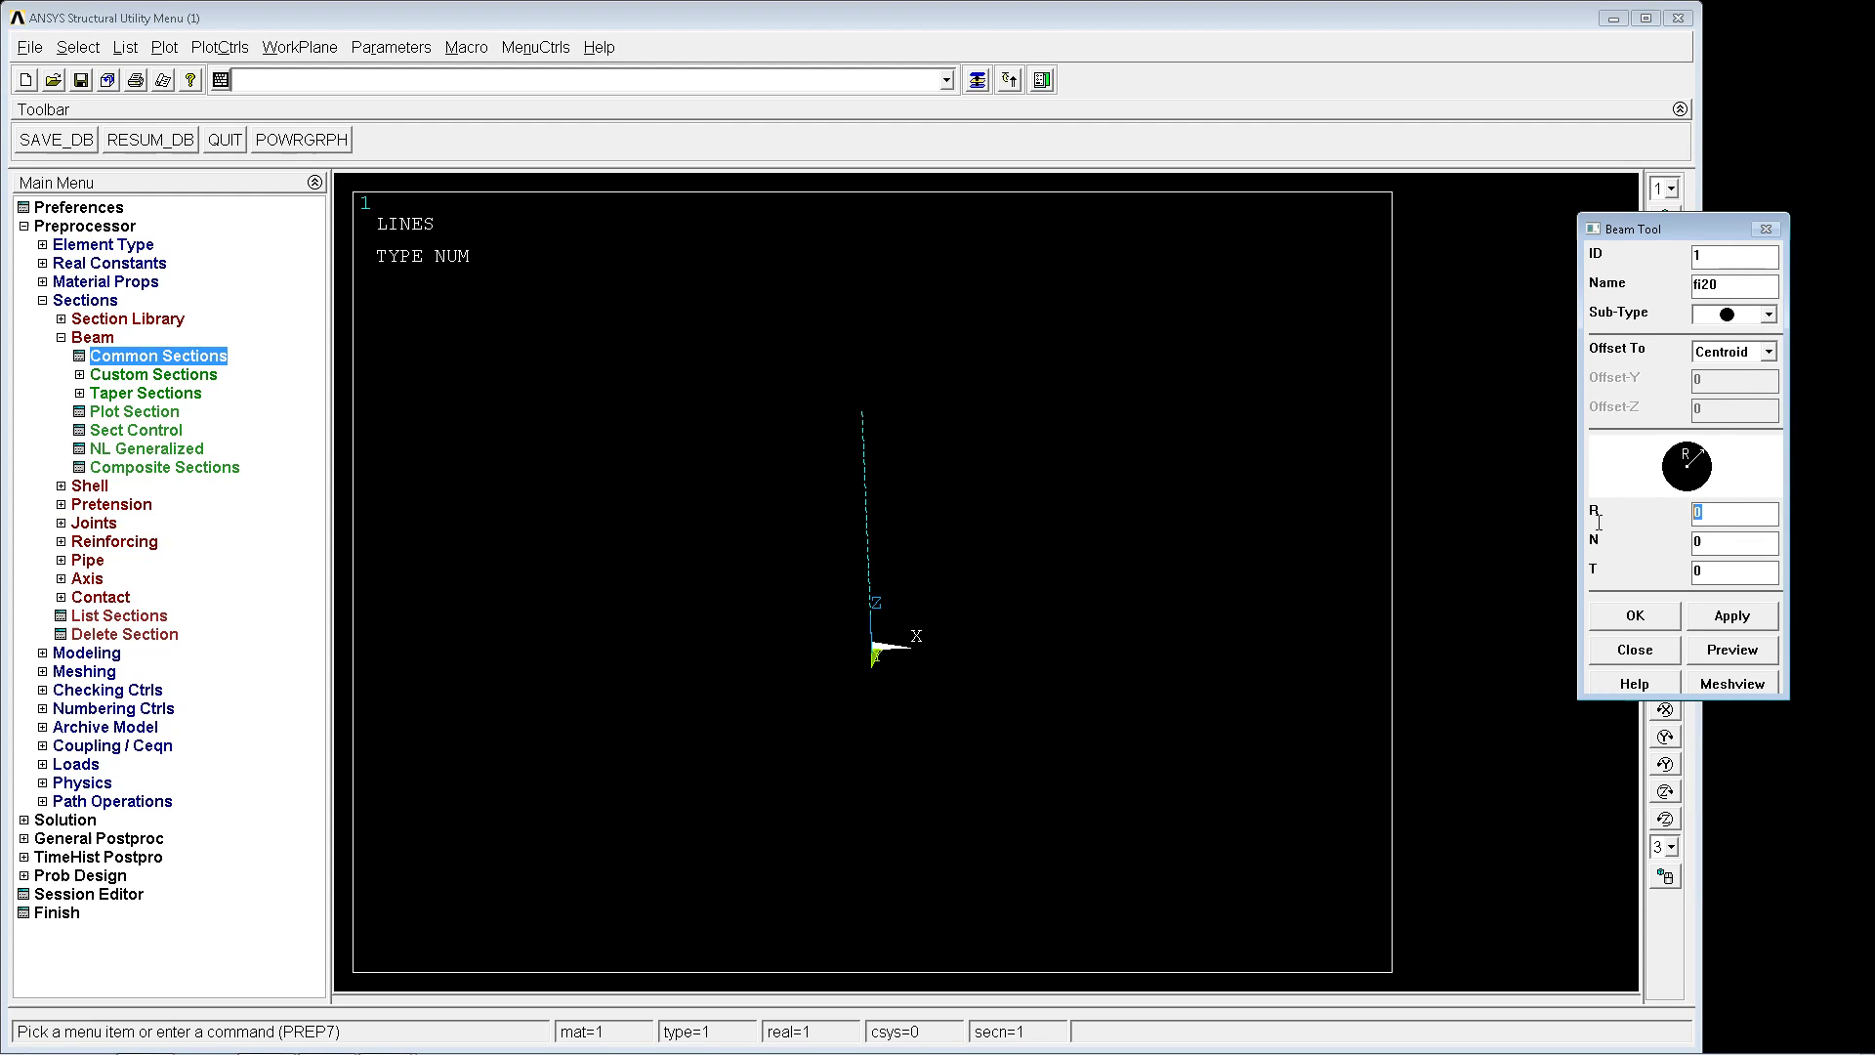
type("20/2000")
left_click(1636, 615)
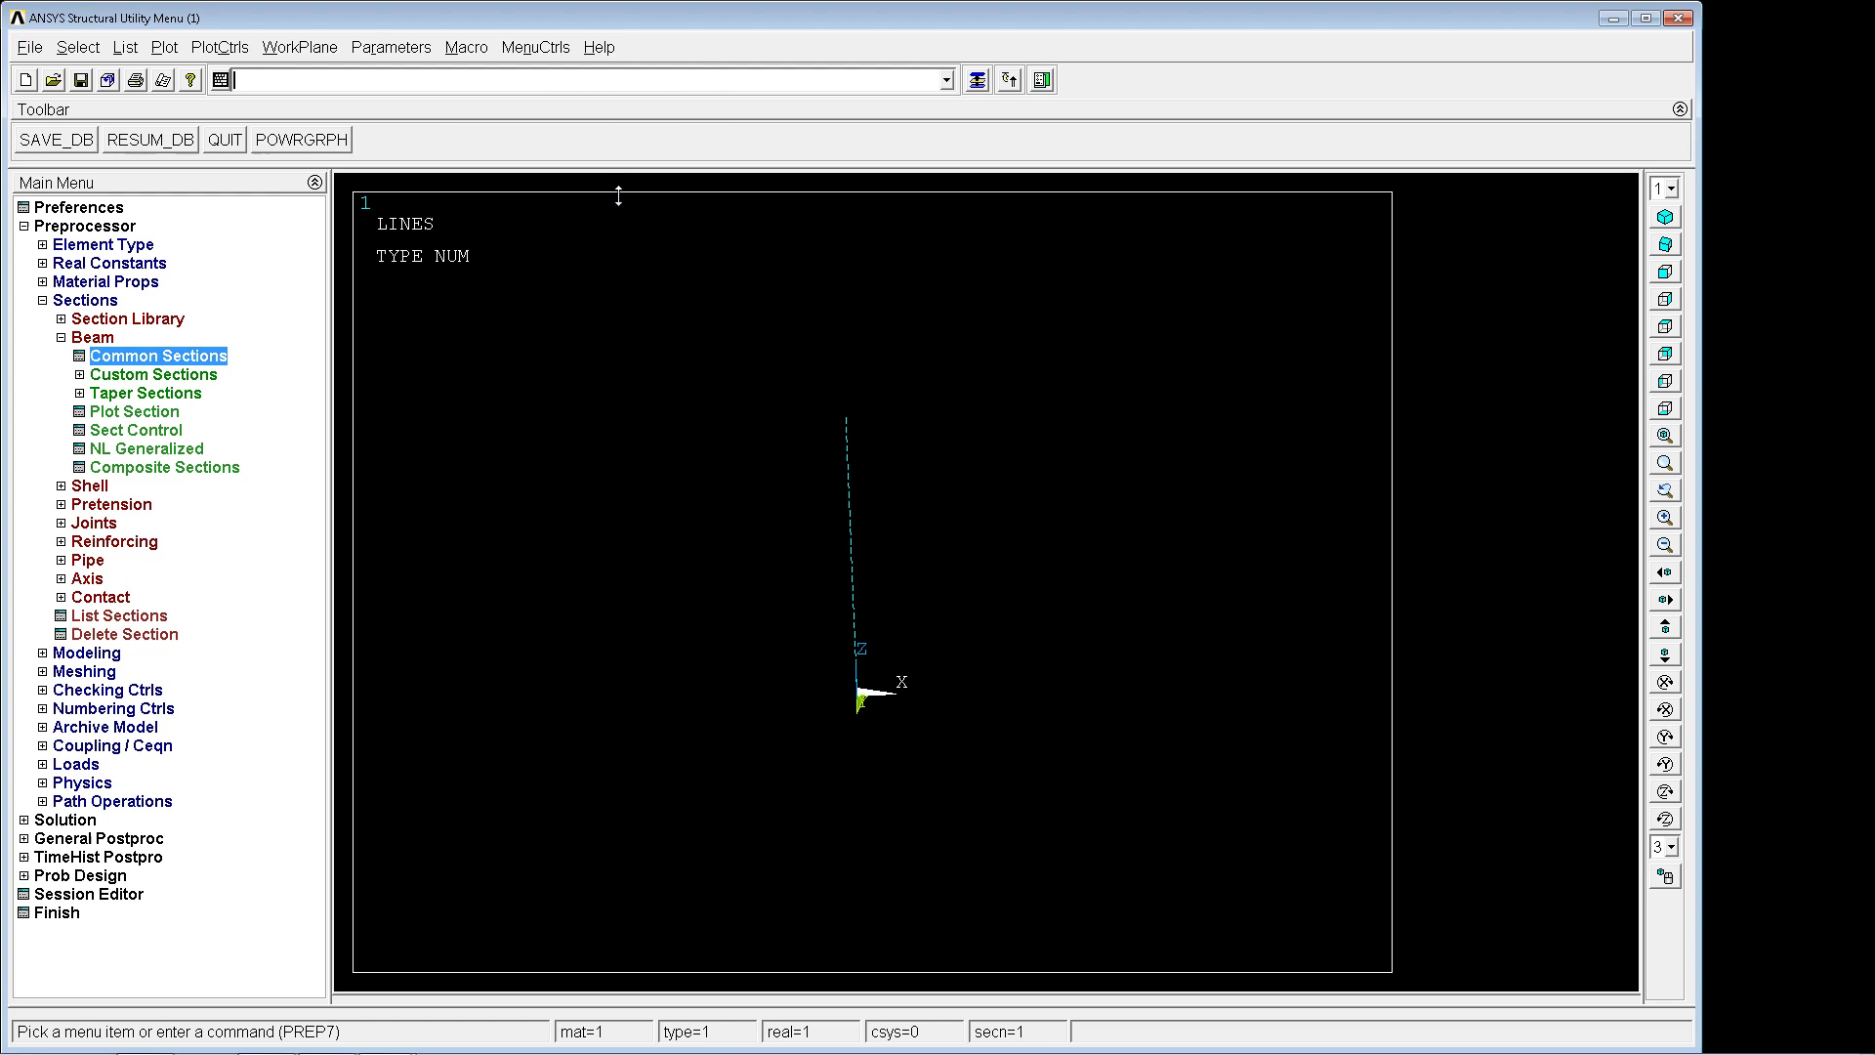
Step: Mesh the line with lmesh, show element shapes via /eshape,1, then turn them off with /eshape 0
type("lme")
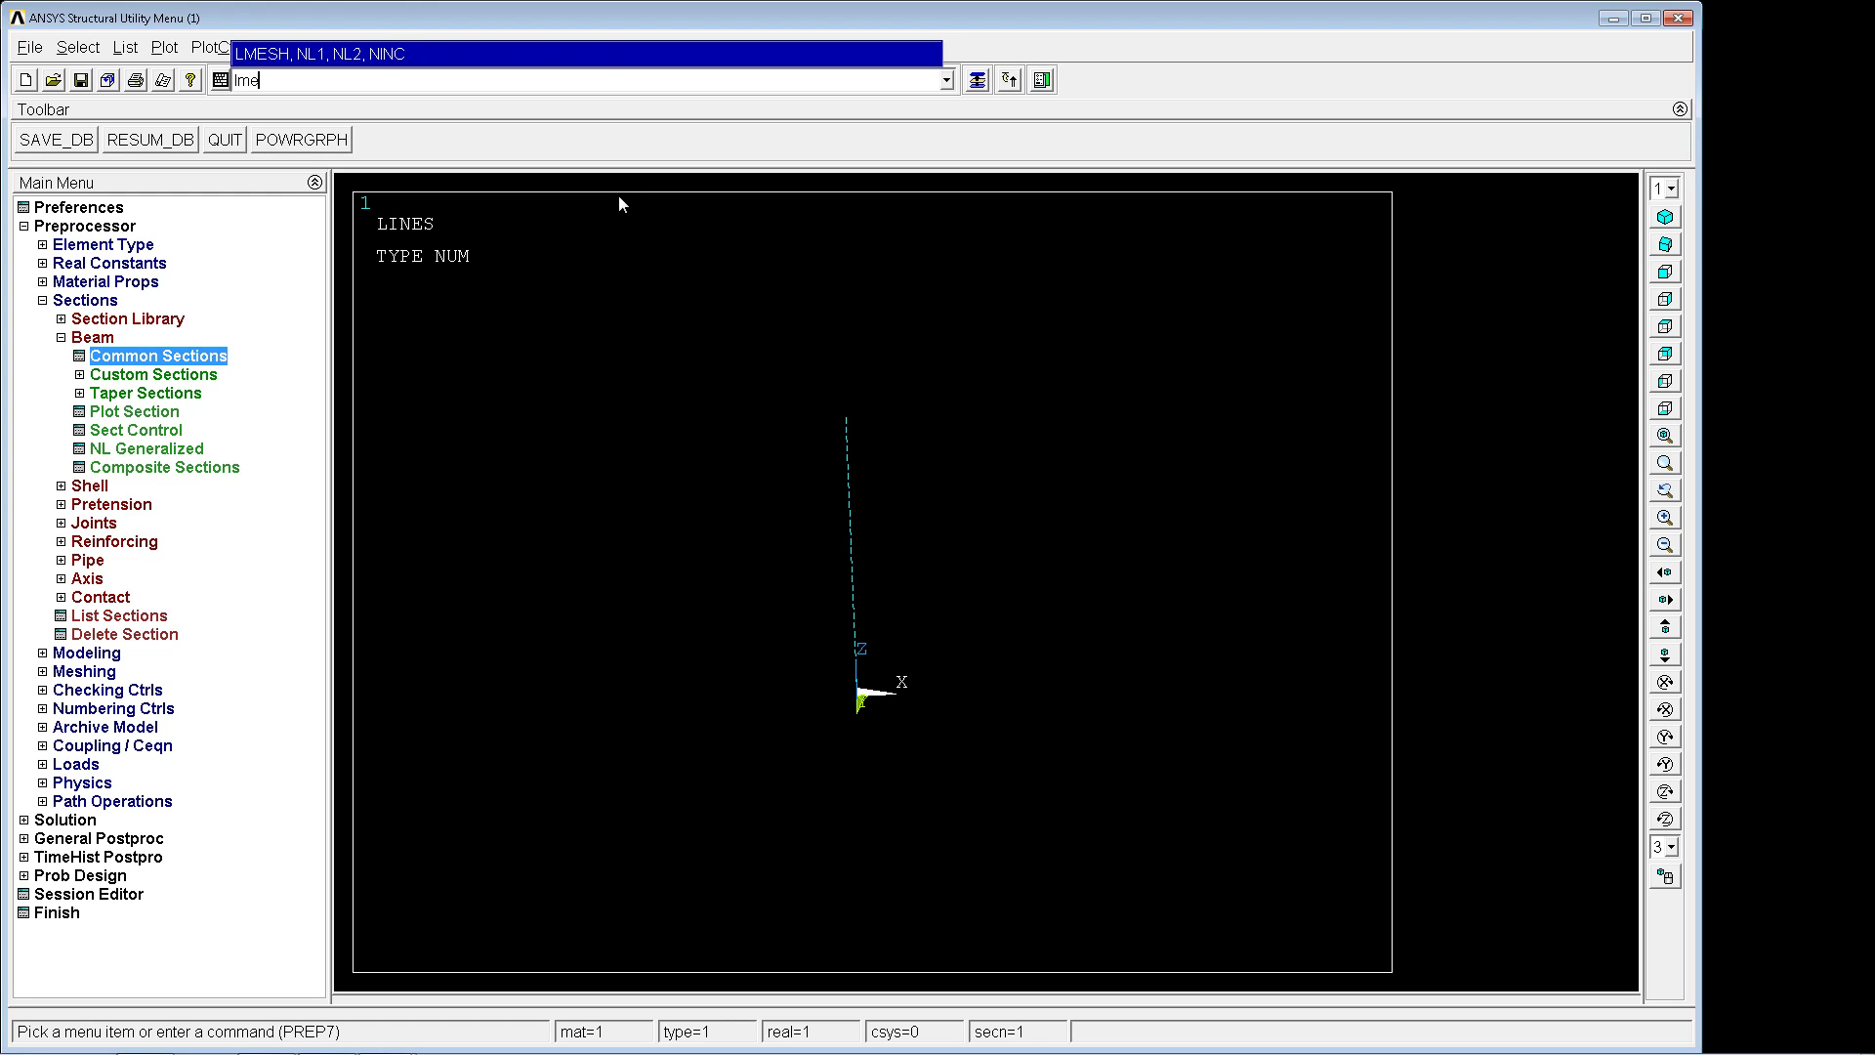
type("sh,all")
key("Return")
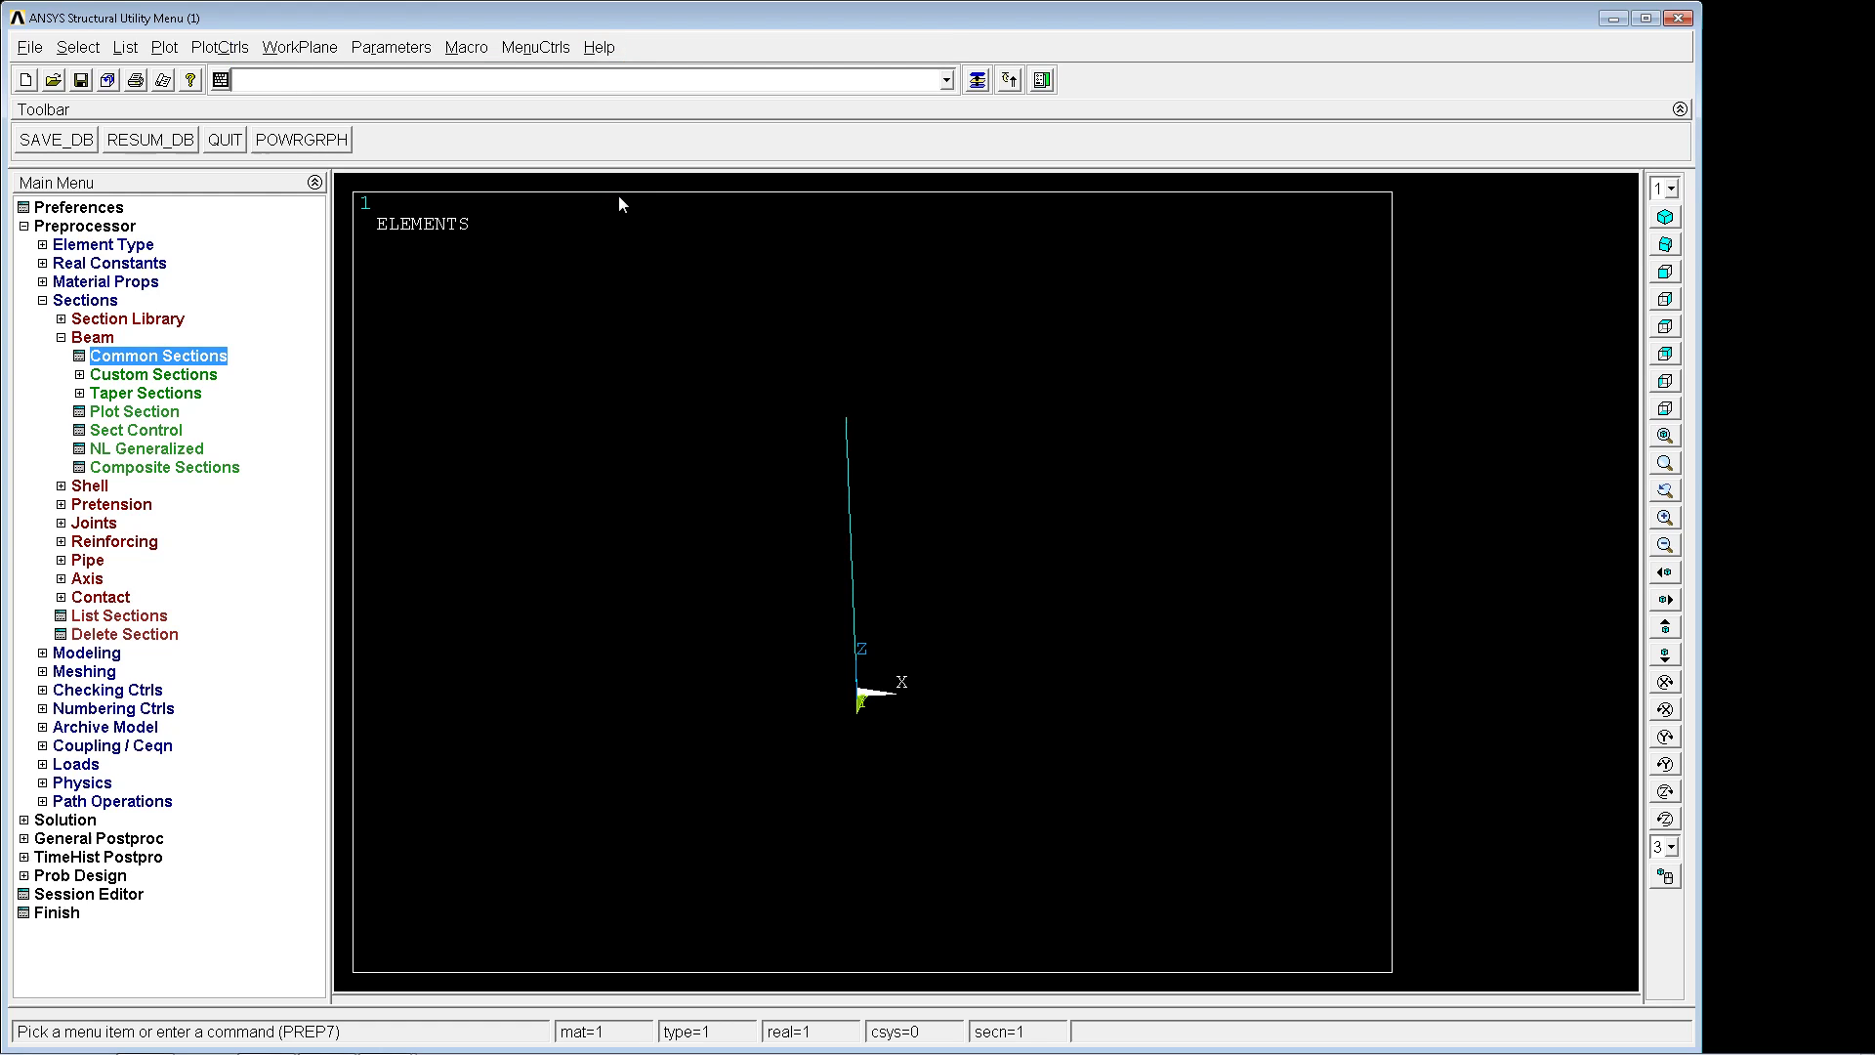
type("/eshape,1,1")
key("Return")
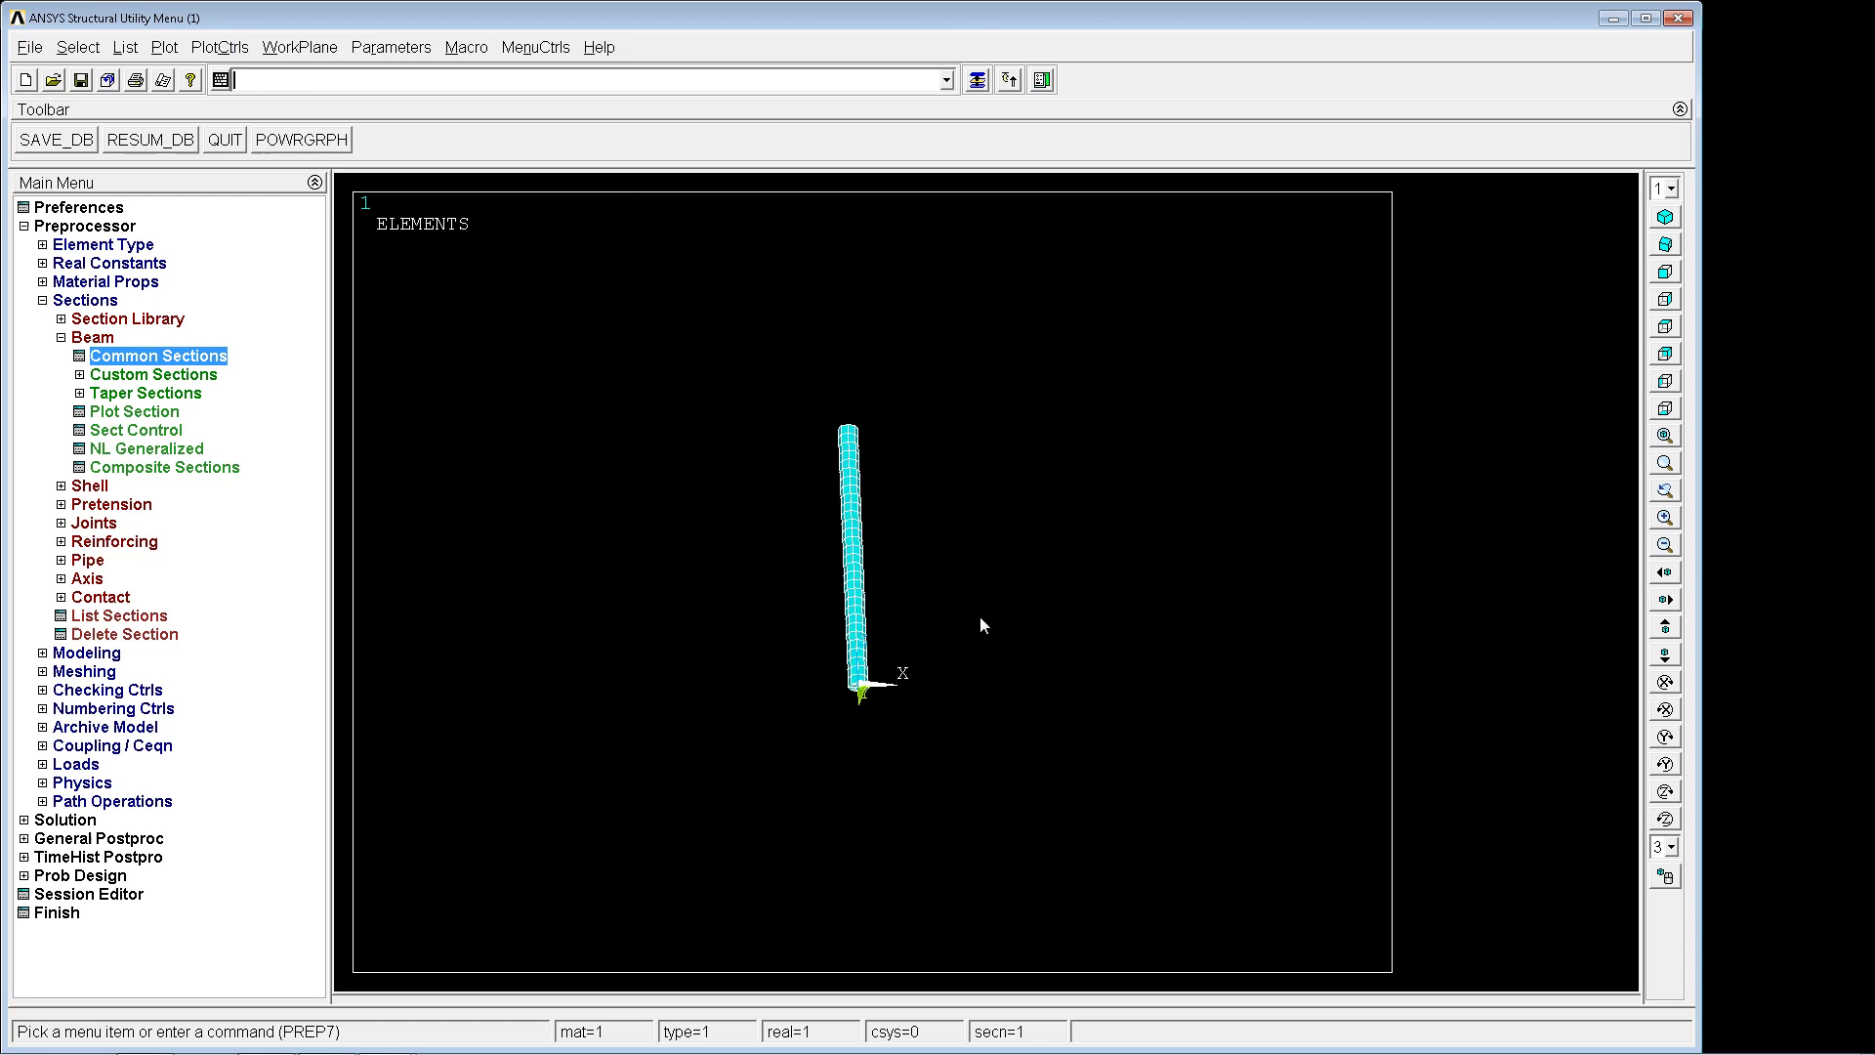
type("/")
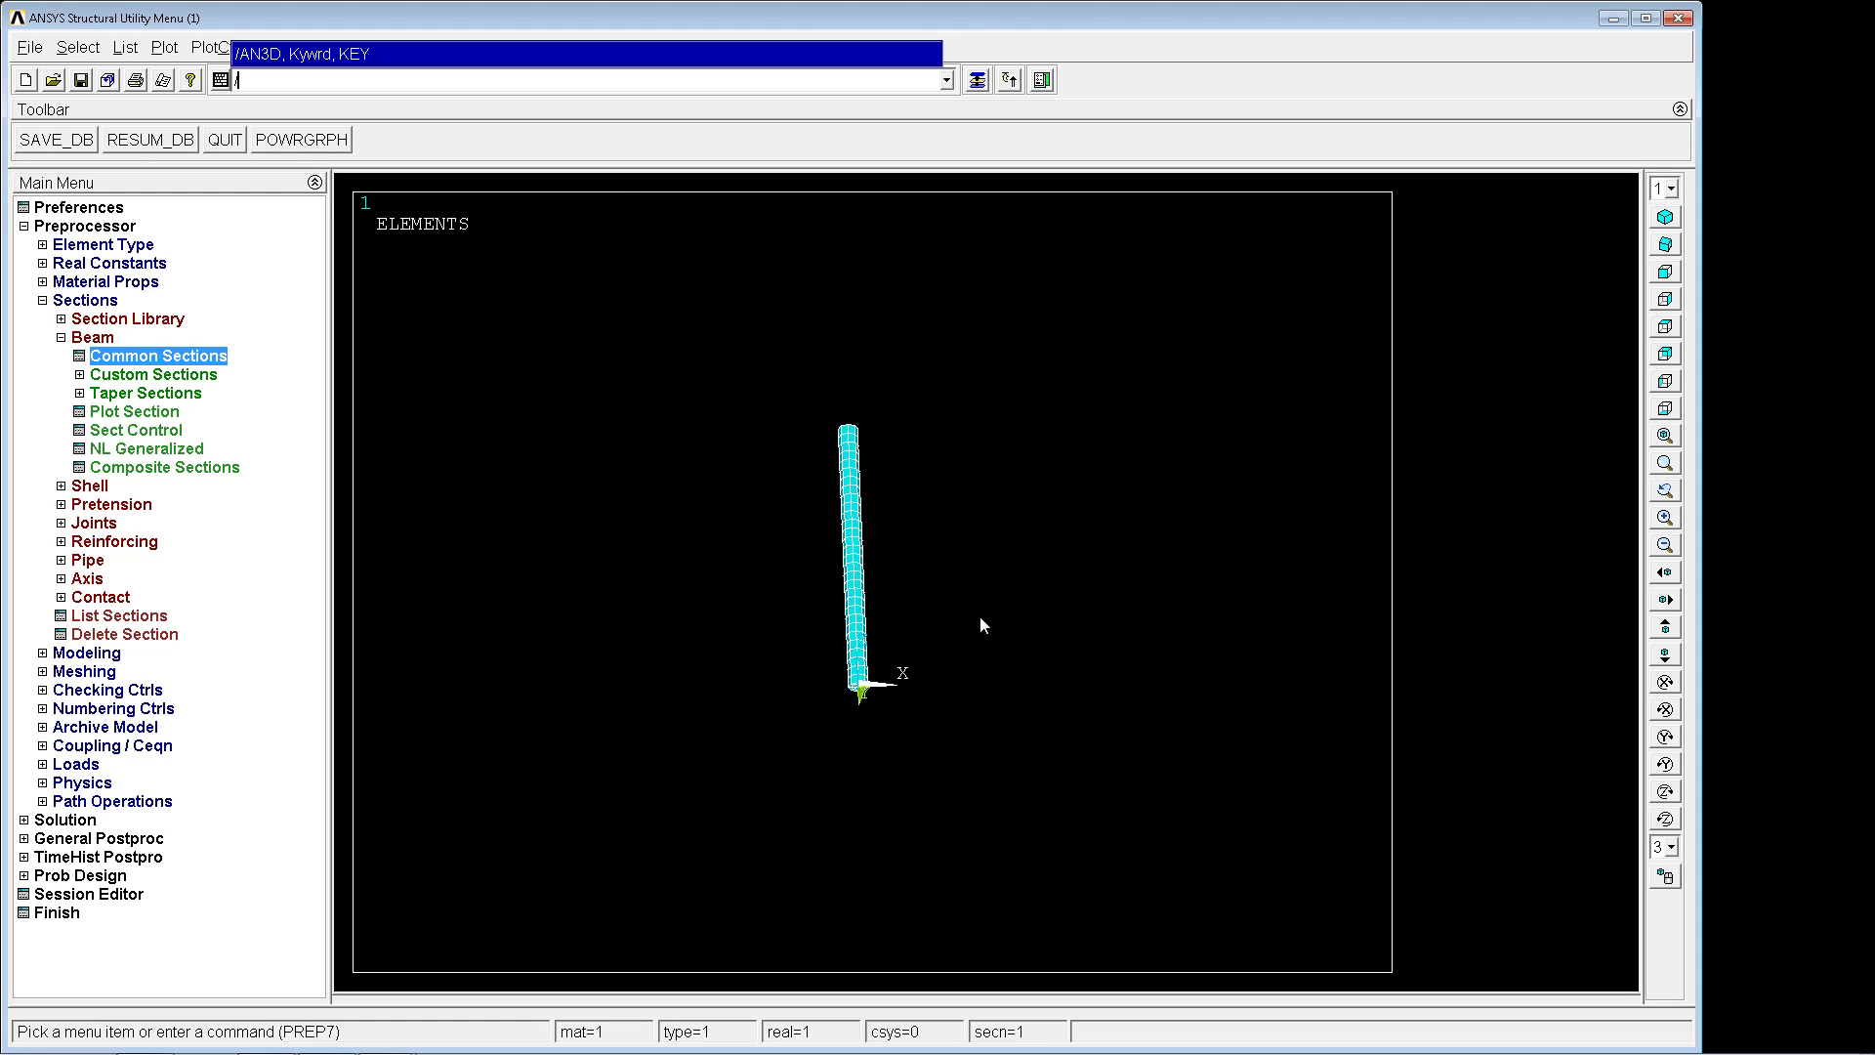
type("eshape ")
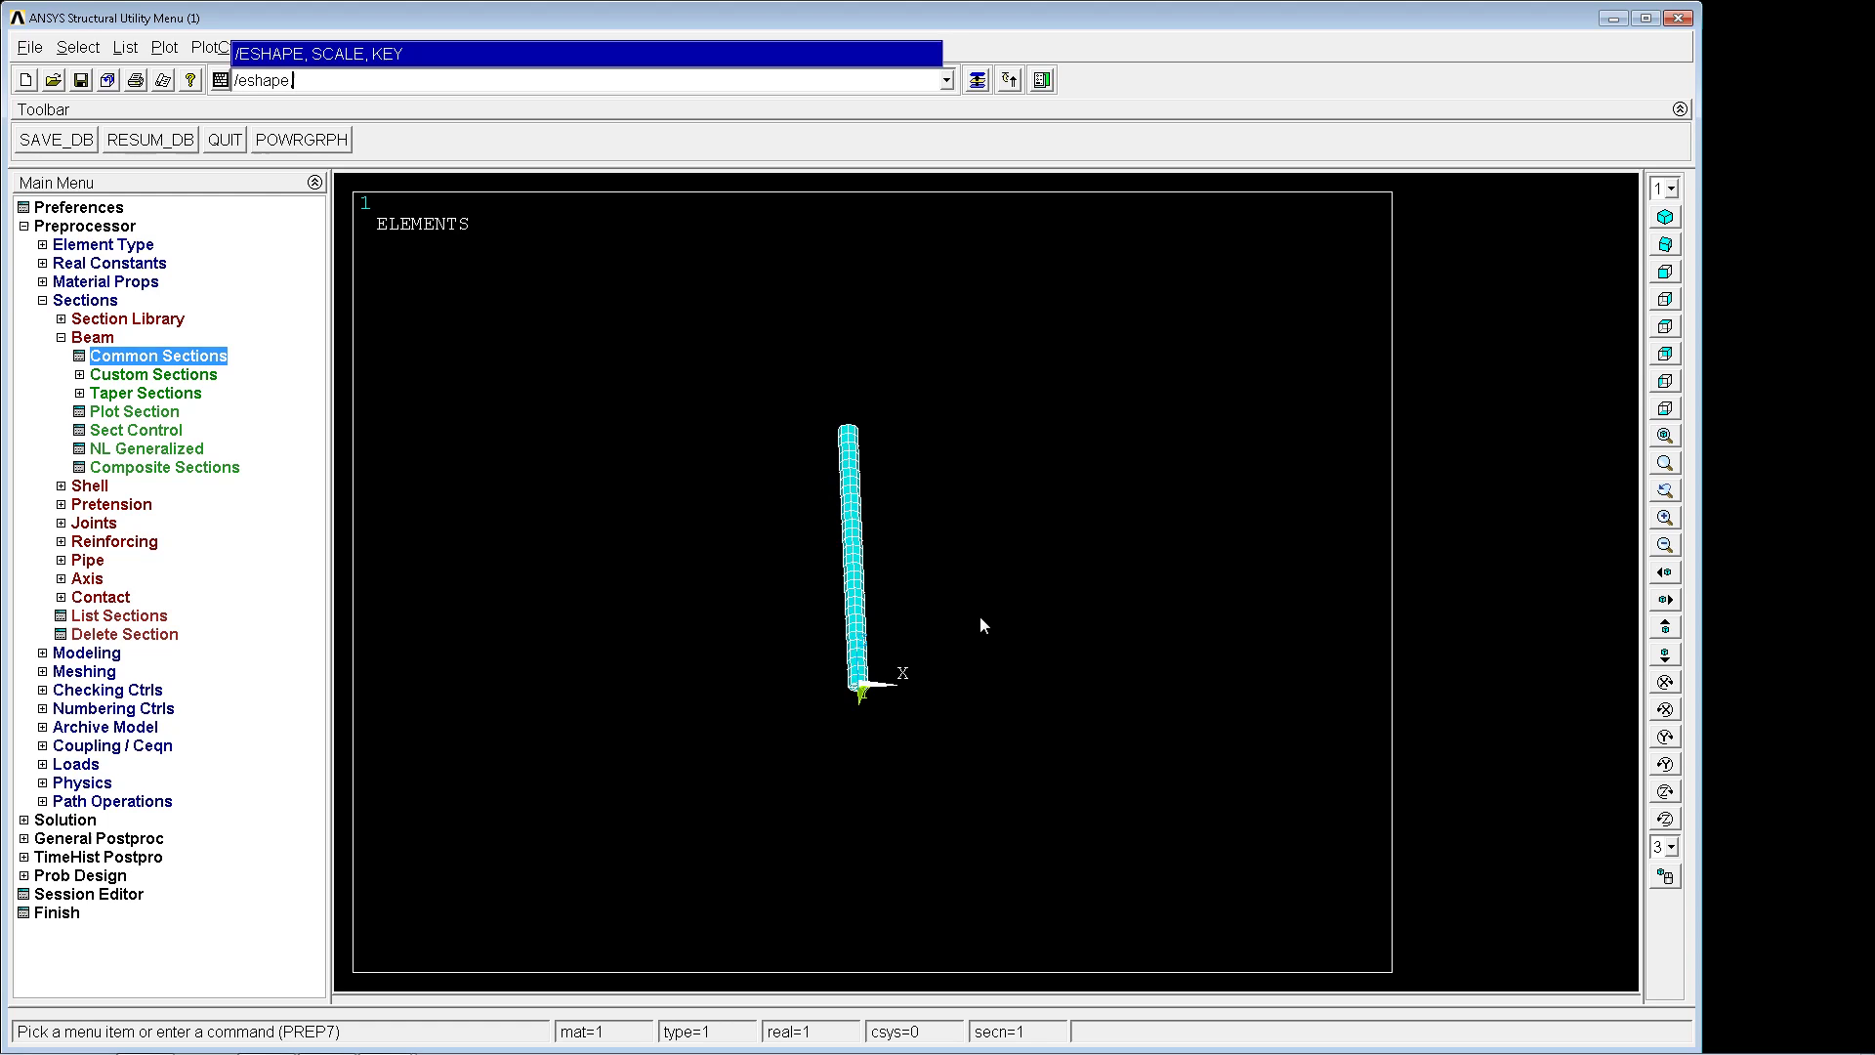
type("0")
key("Return")
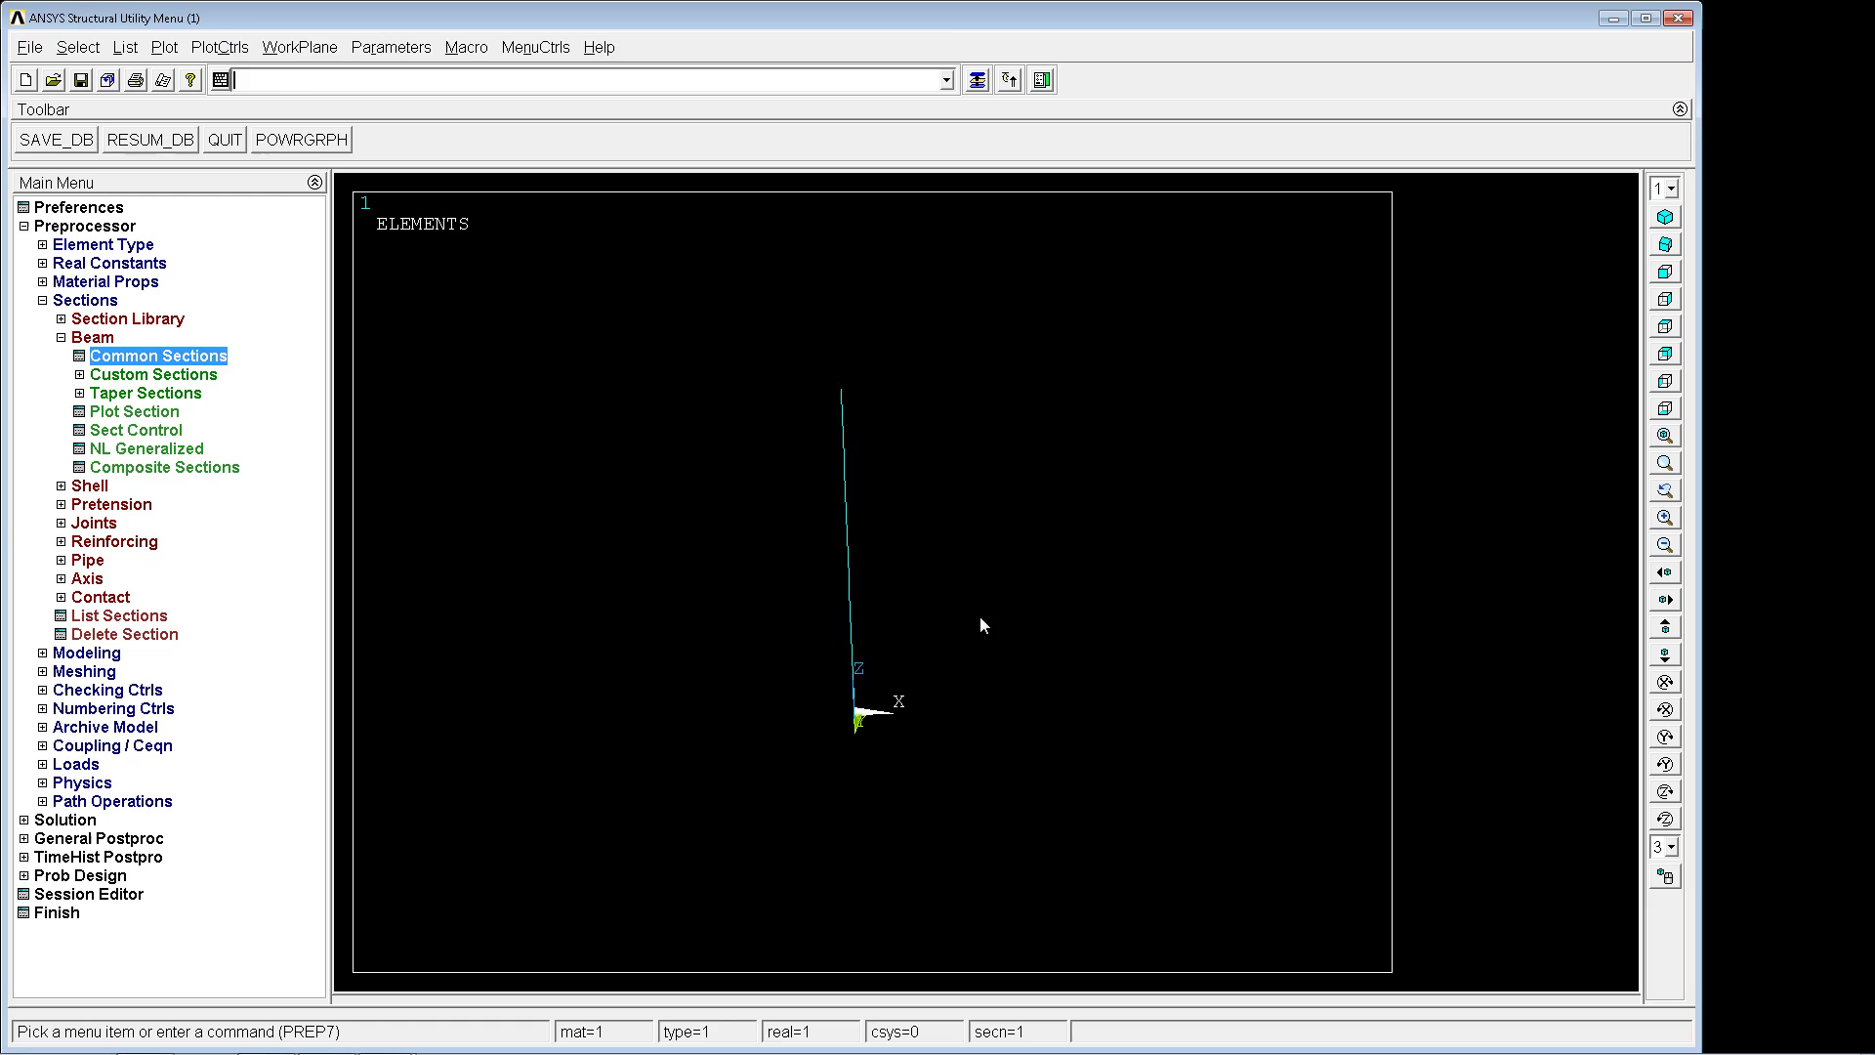
Step: Fix all degrees of freedom at keypoint 1 with dk,1,all
type("dk,1")
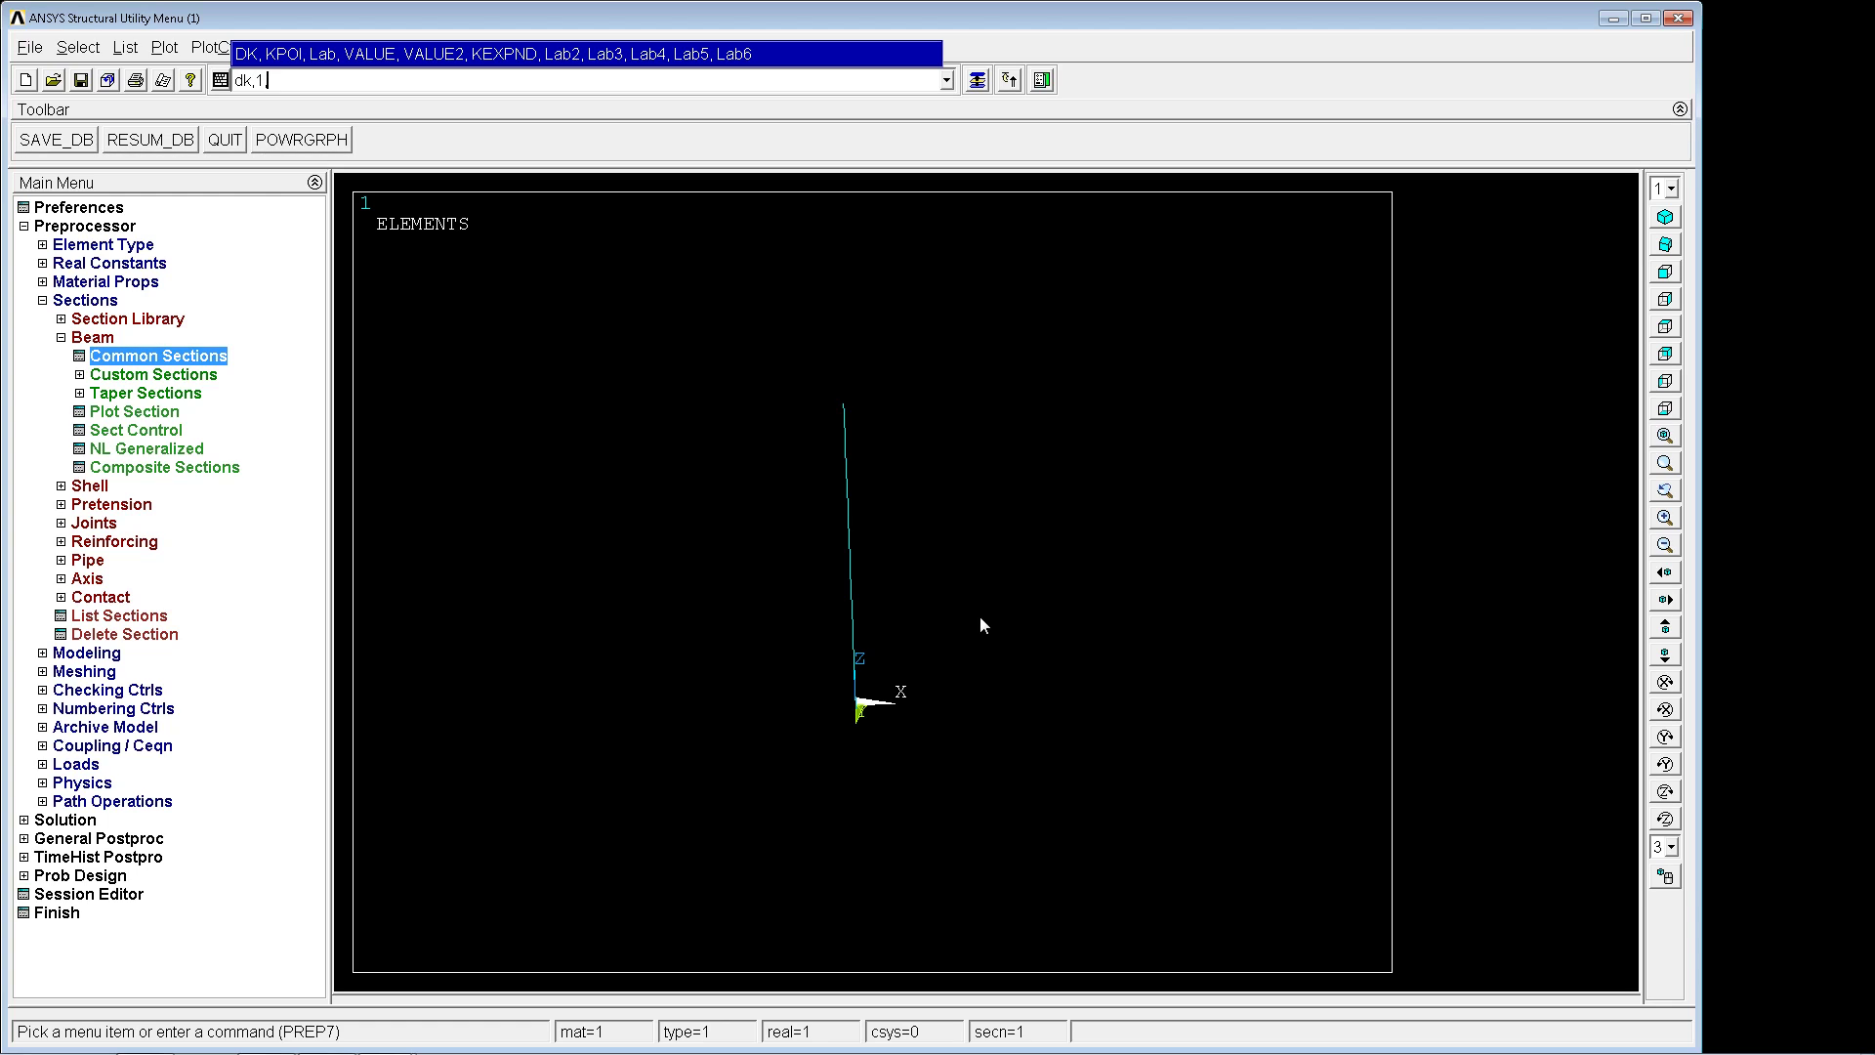
type(",all,0")
key("Return")
Step: Apply an FZ force of -100 at keypoint 2 with fk,2,fz,-100
type("fk,")
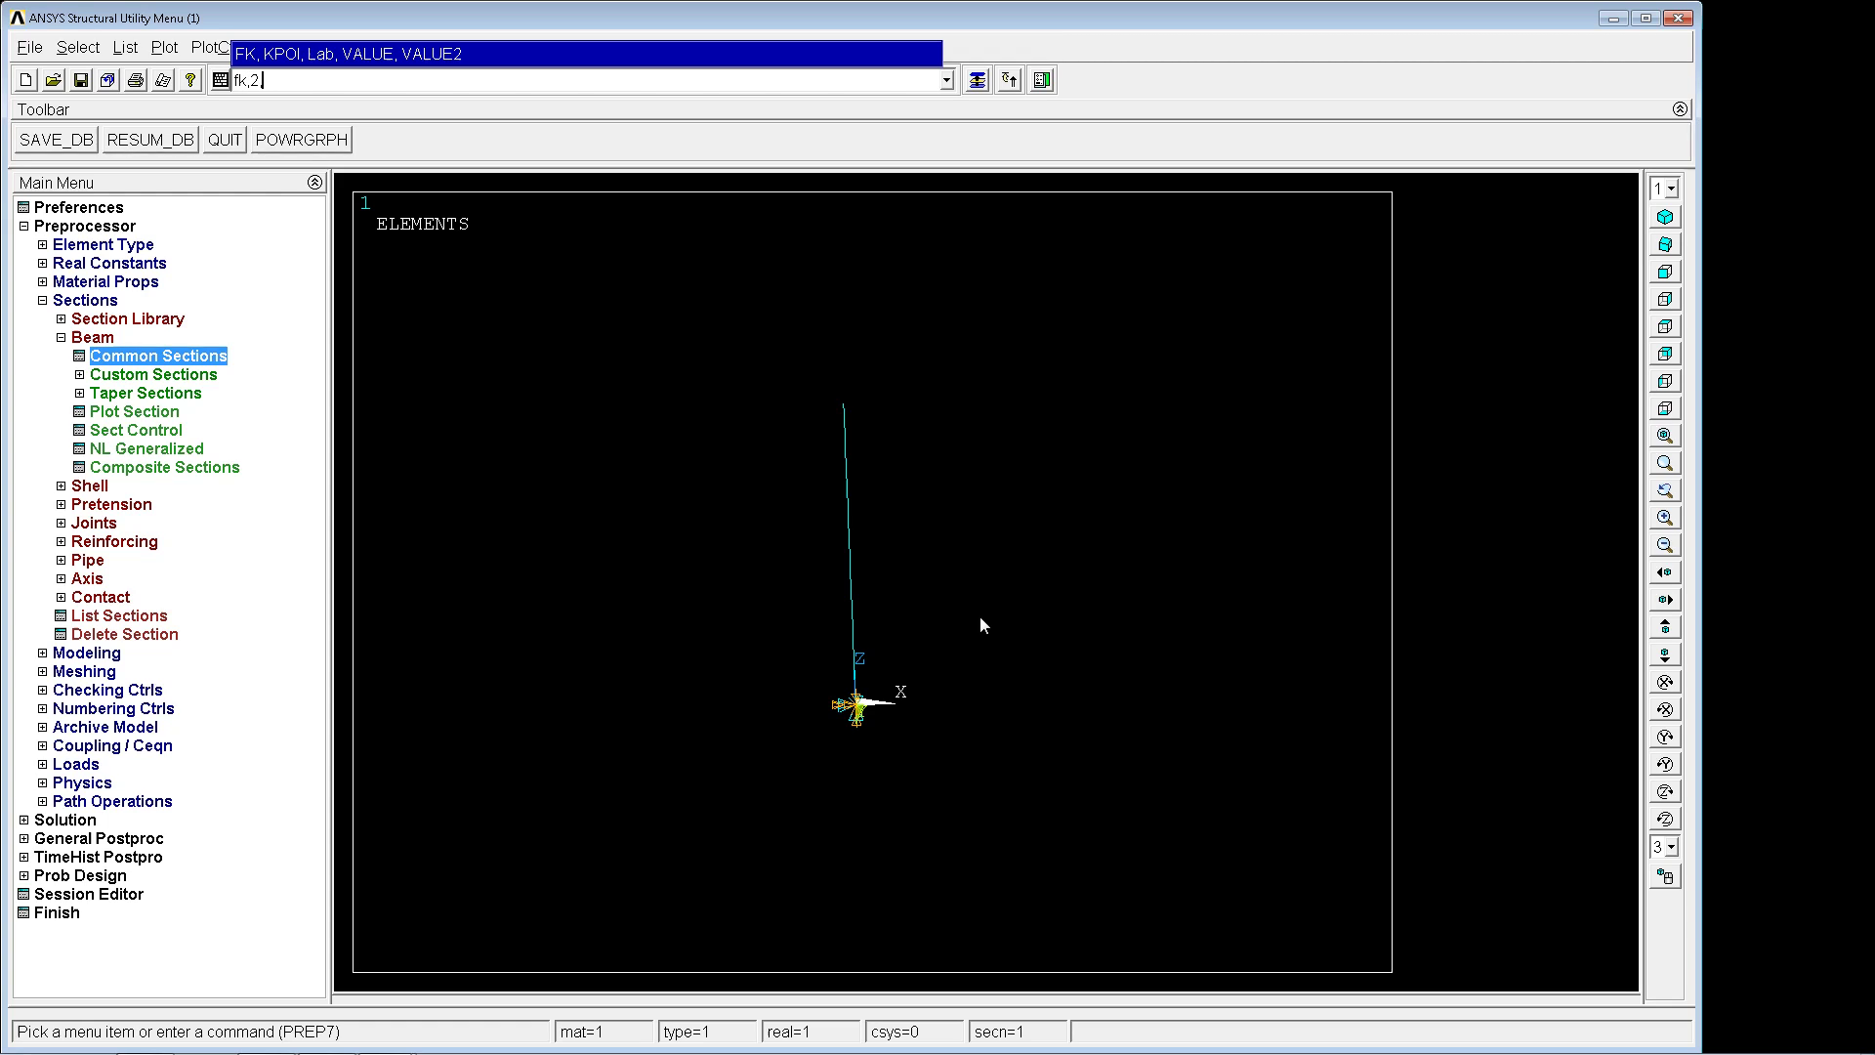
type("2,fz,-100")
key("Return")
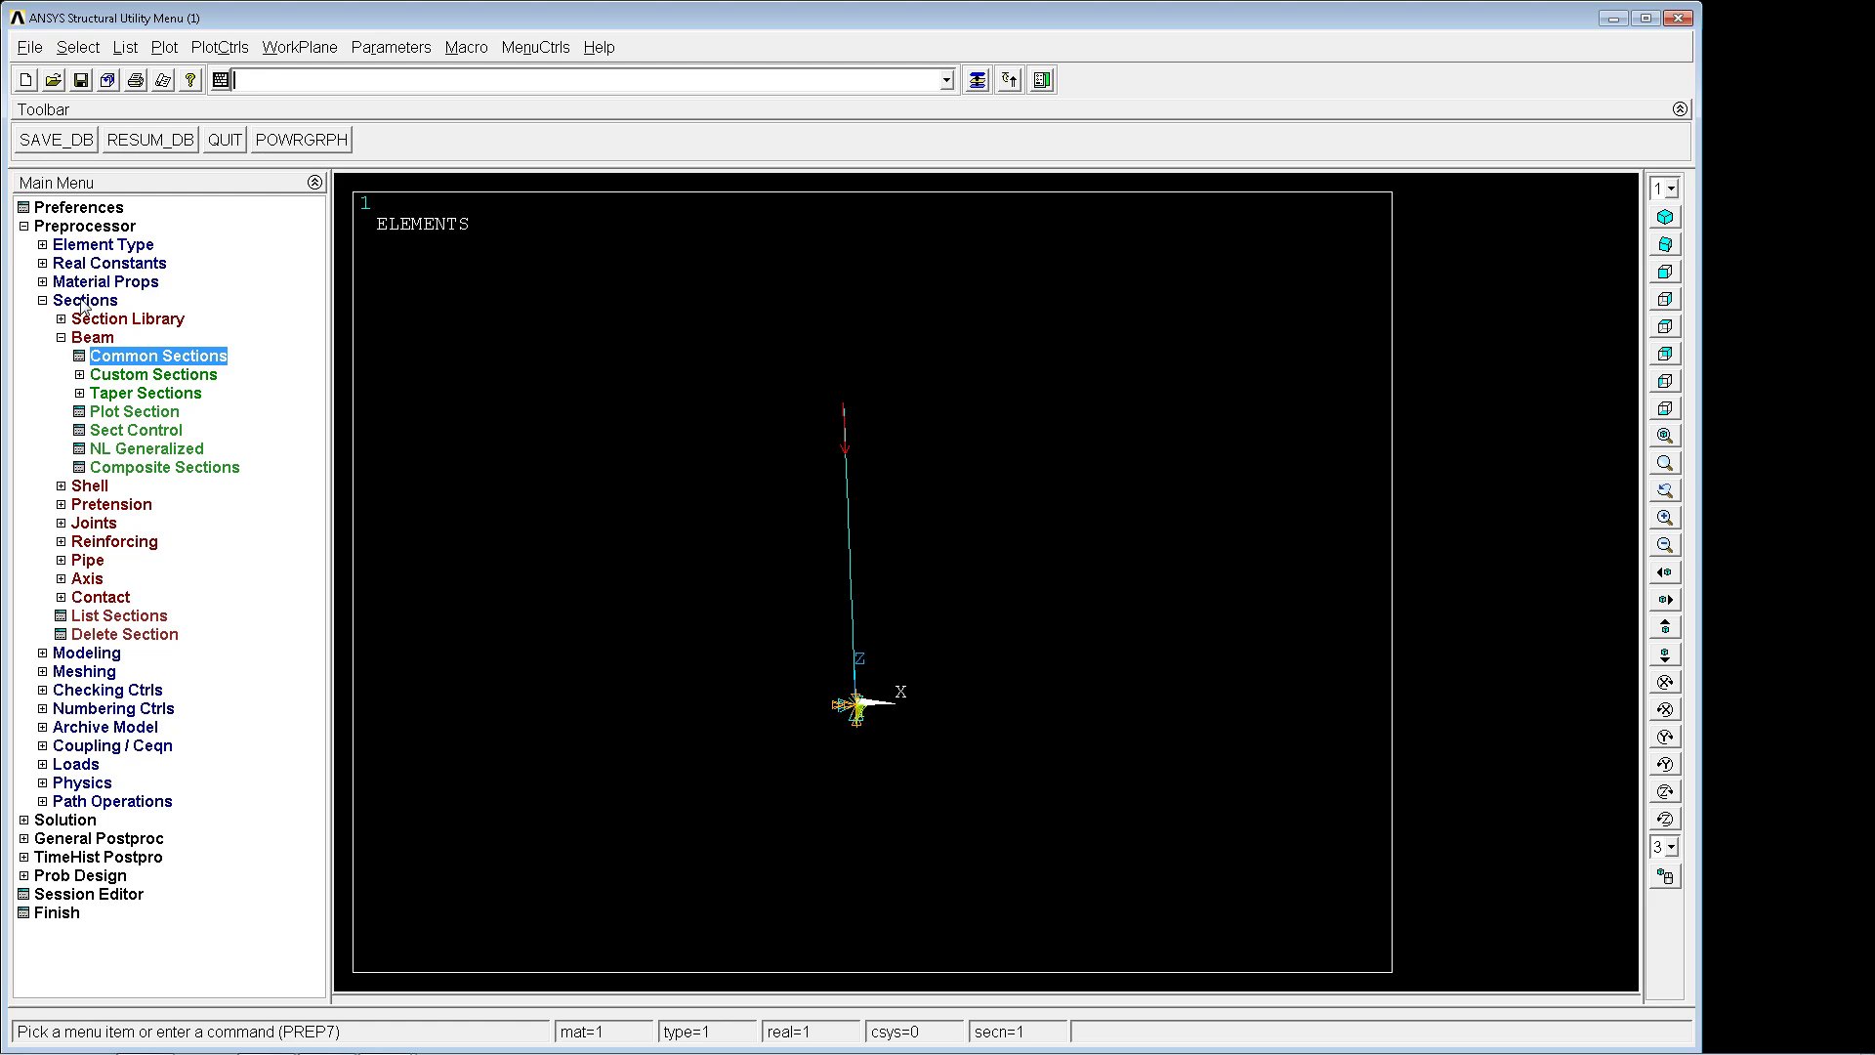
Step: Enter /solu and solve the static prestress load case
type("/solu")
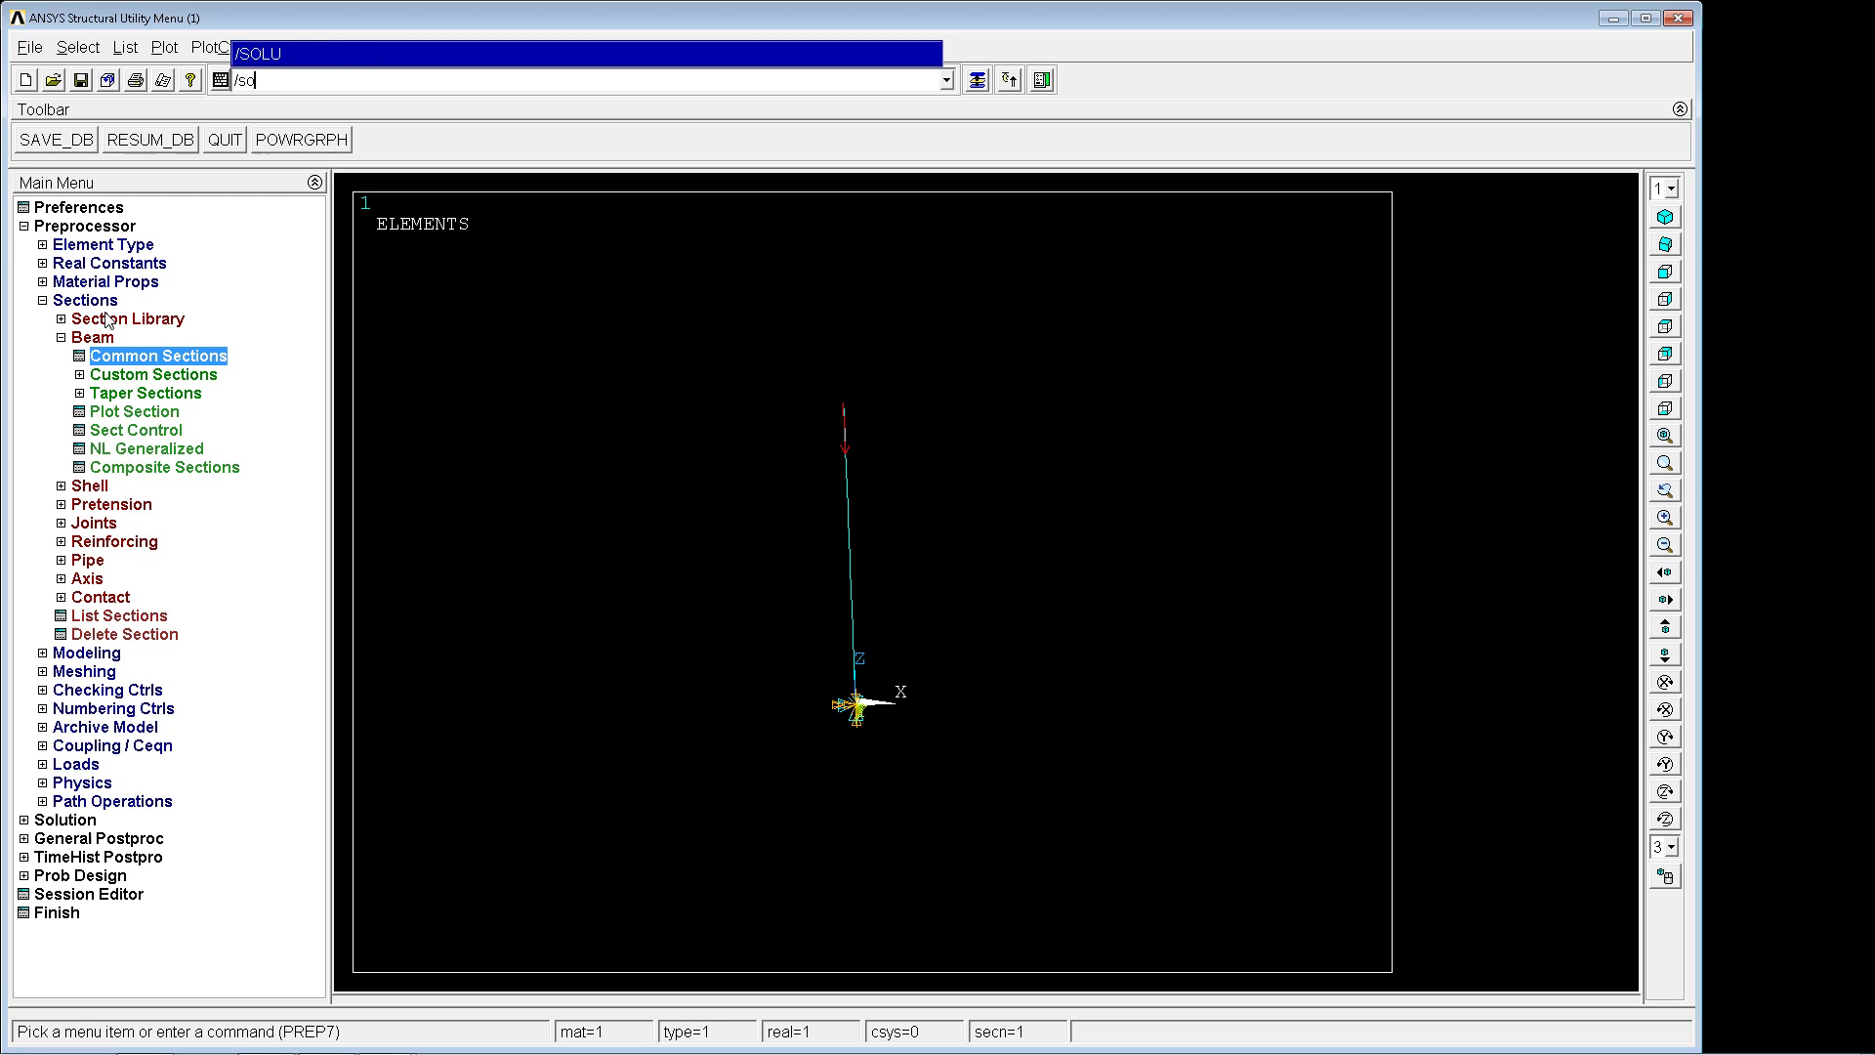
key("Return")
type("sol")
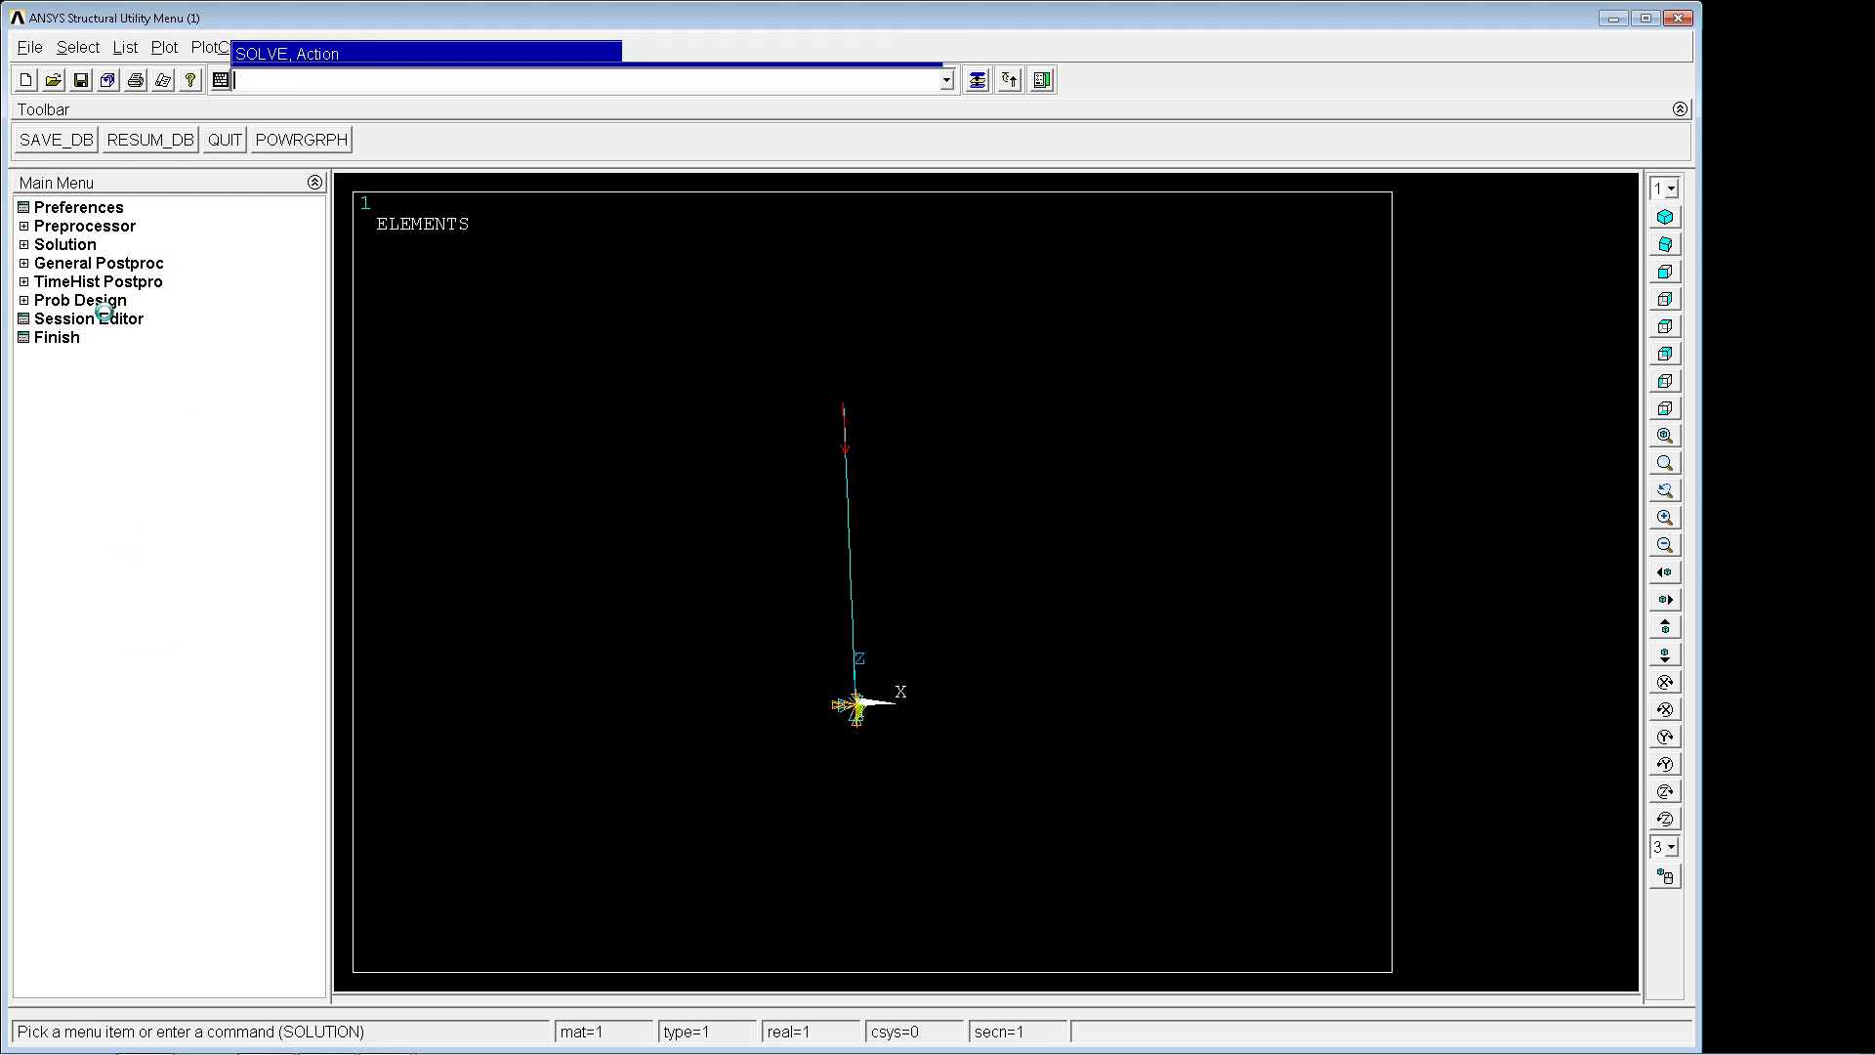
key("Return")
key("Return")
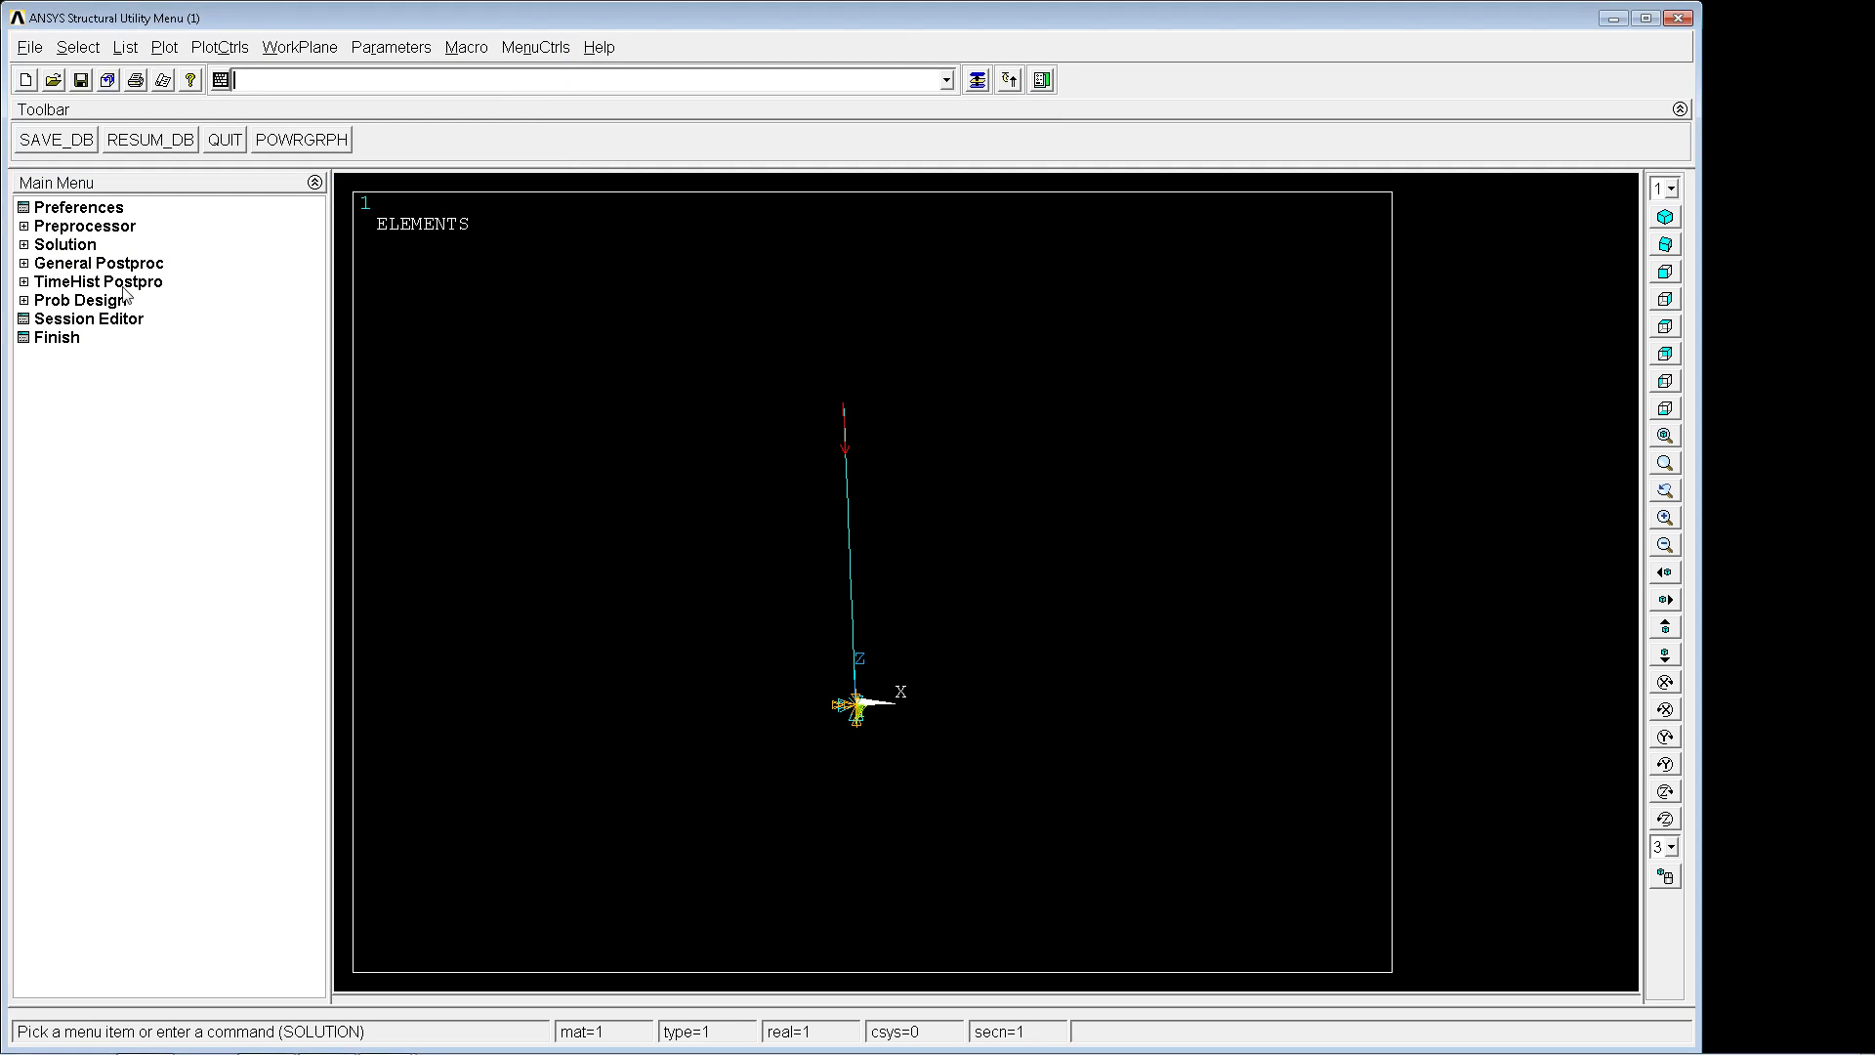
Step: Start a new analysis of type Eigen Buckling
left_click(65, 246)
left_click(67, 248)
left_click(83, 264)
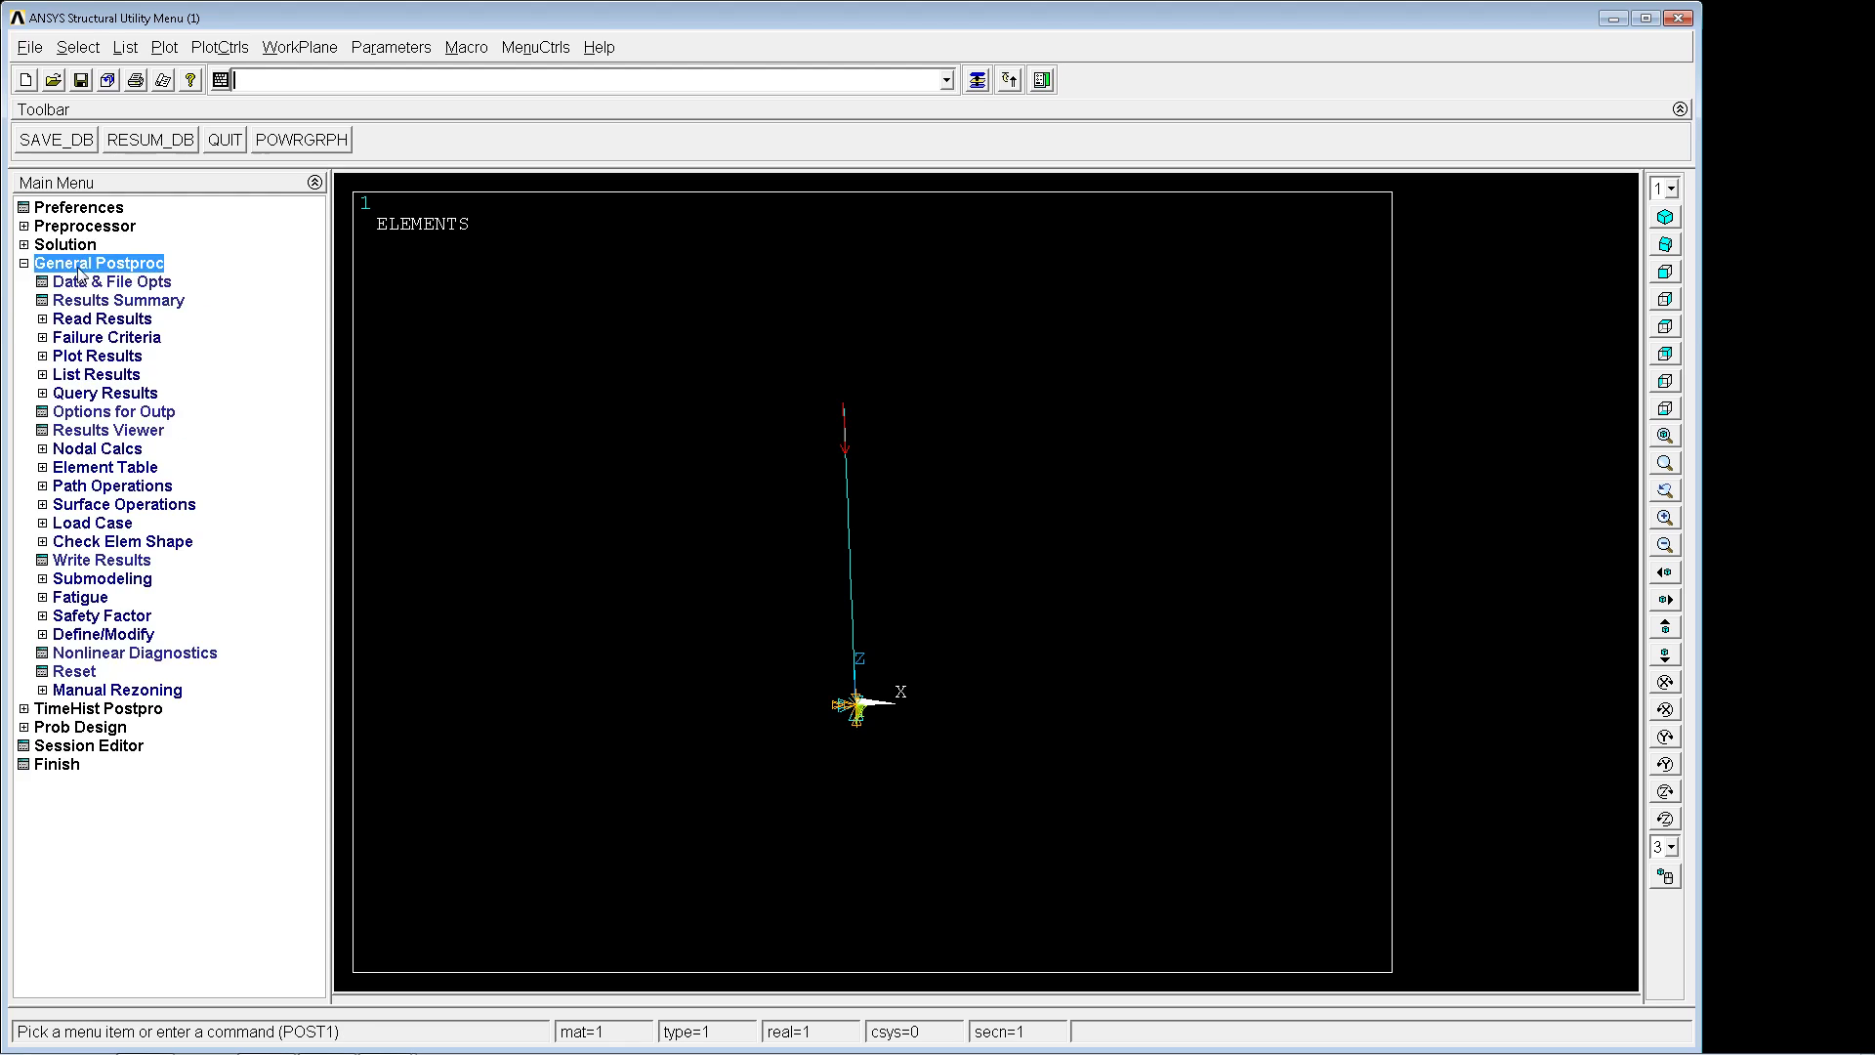
left_click(76, 245)
left_click(100, 264)
left_click(142, 283)
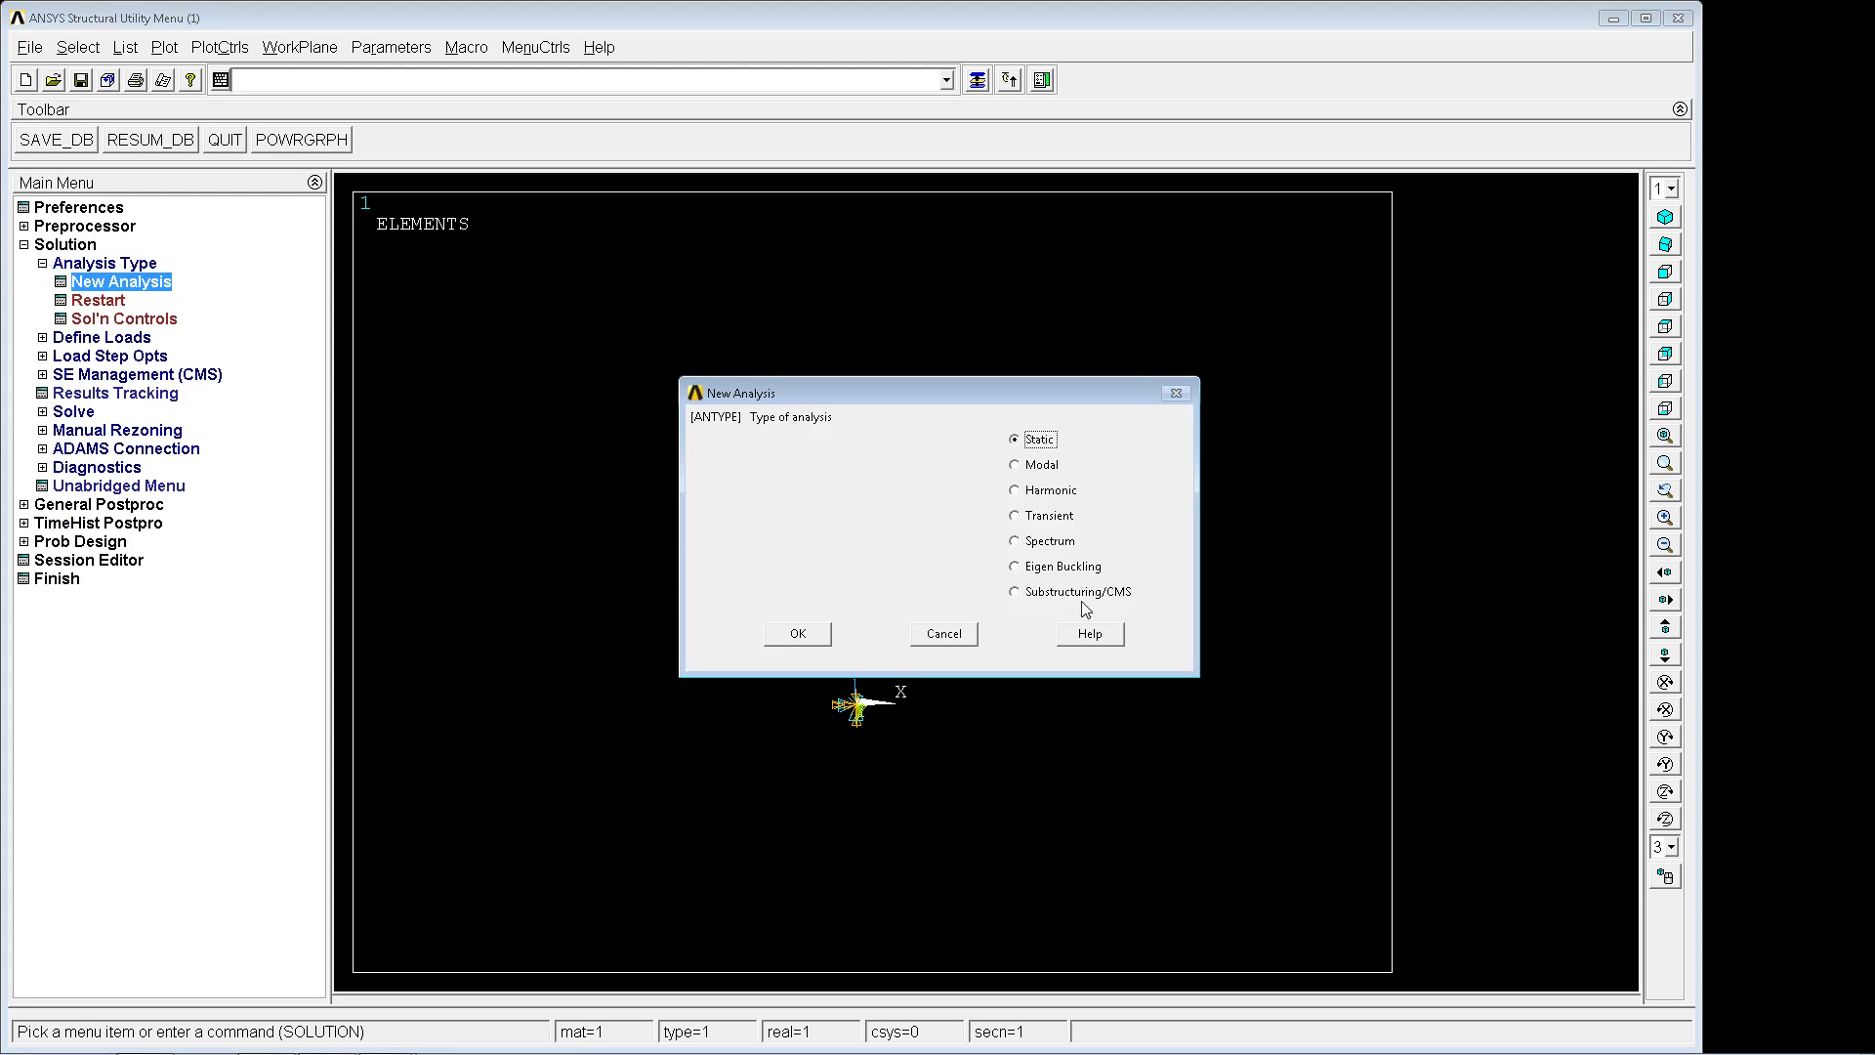
left_click(1056, 568)
left_click(795, 635)
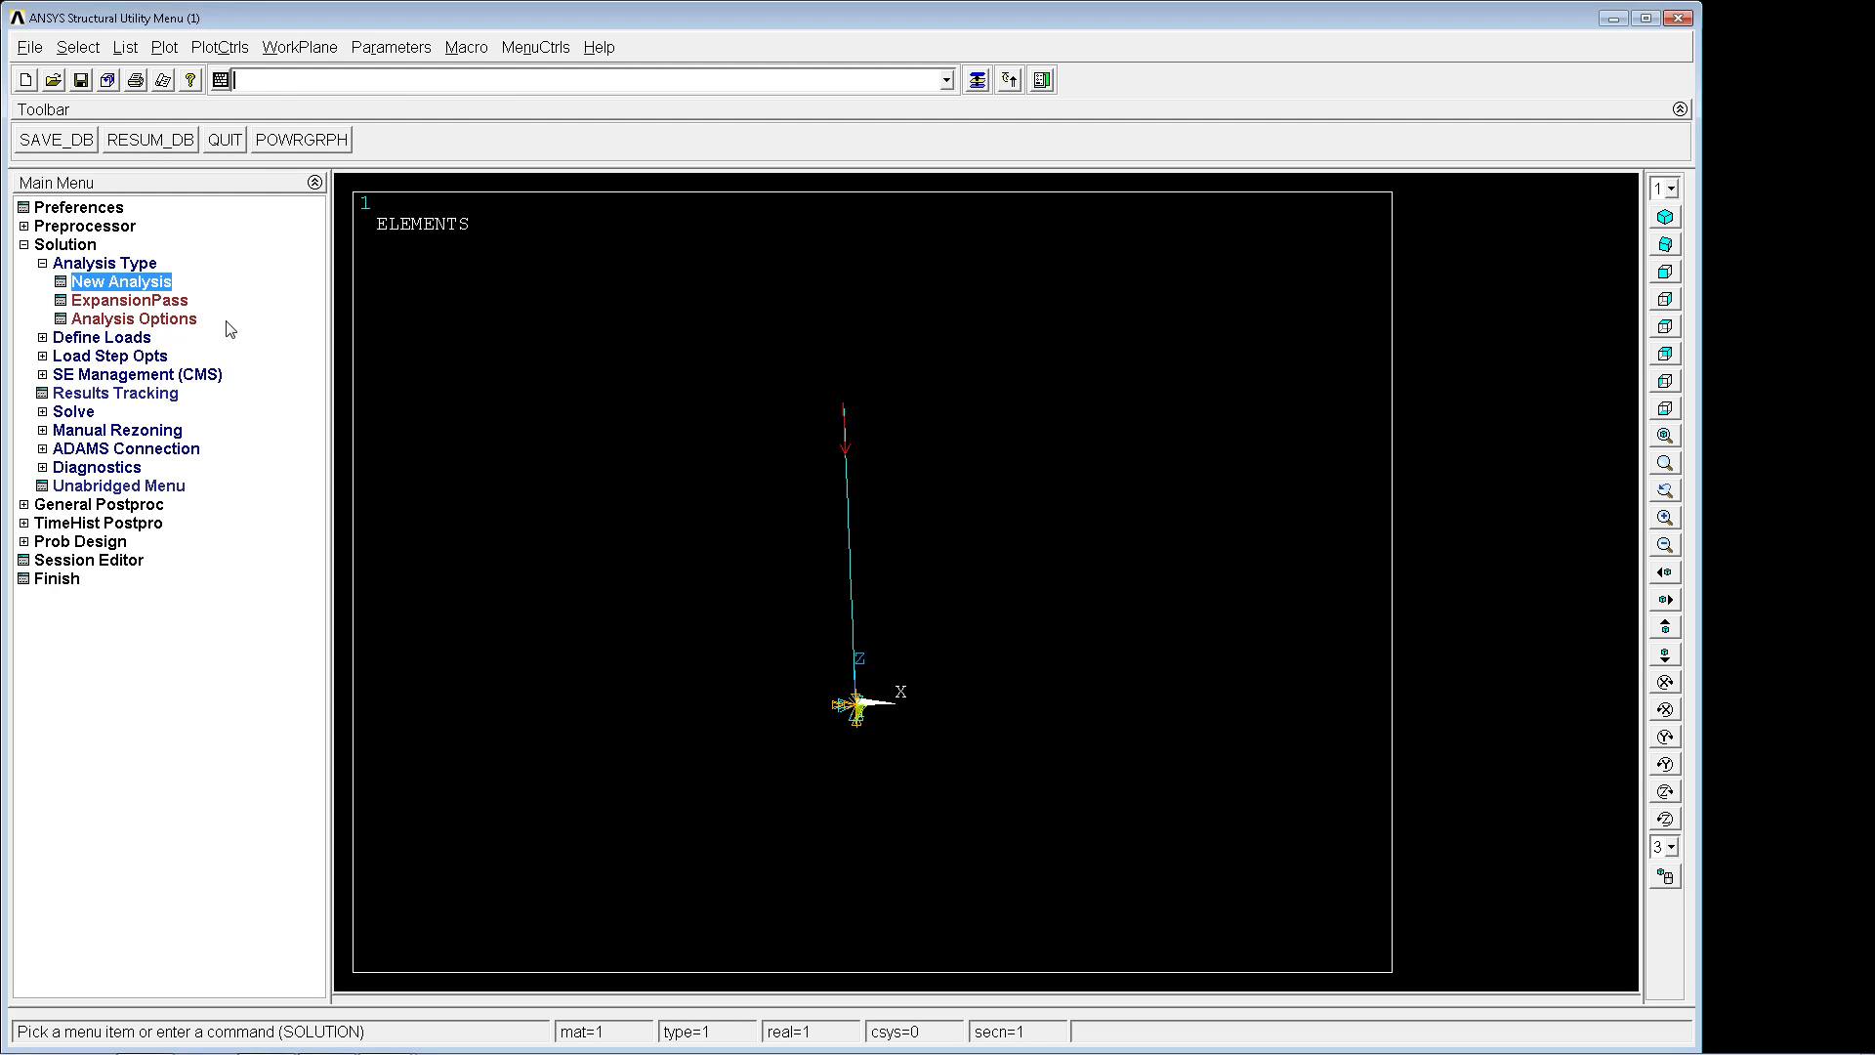
left_click(171, 327)
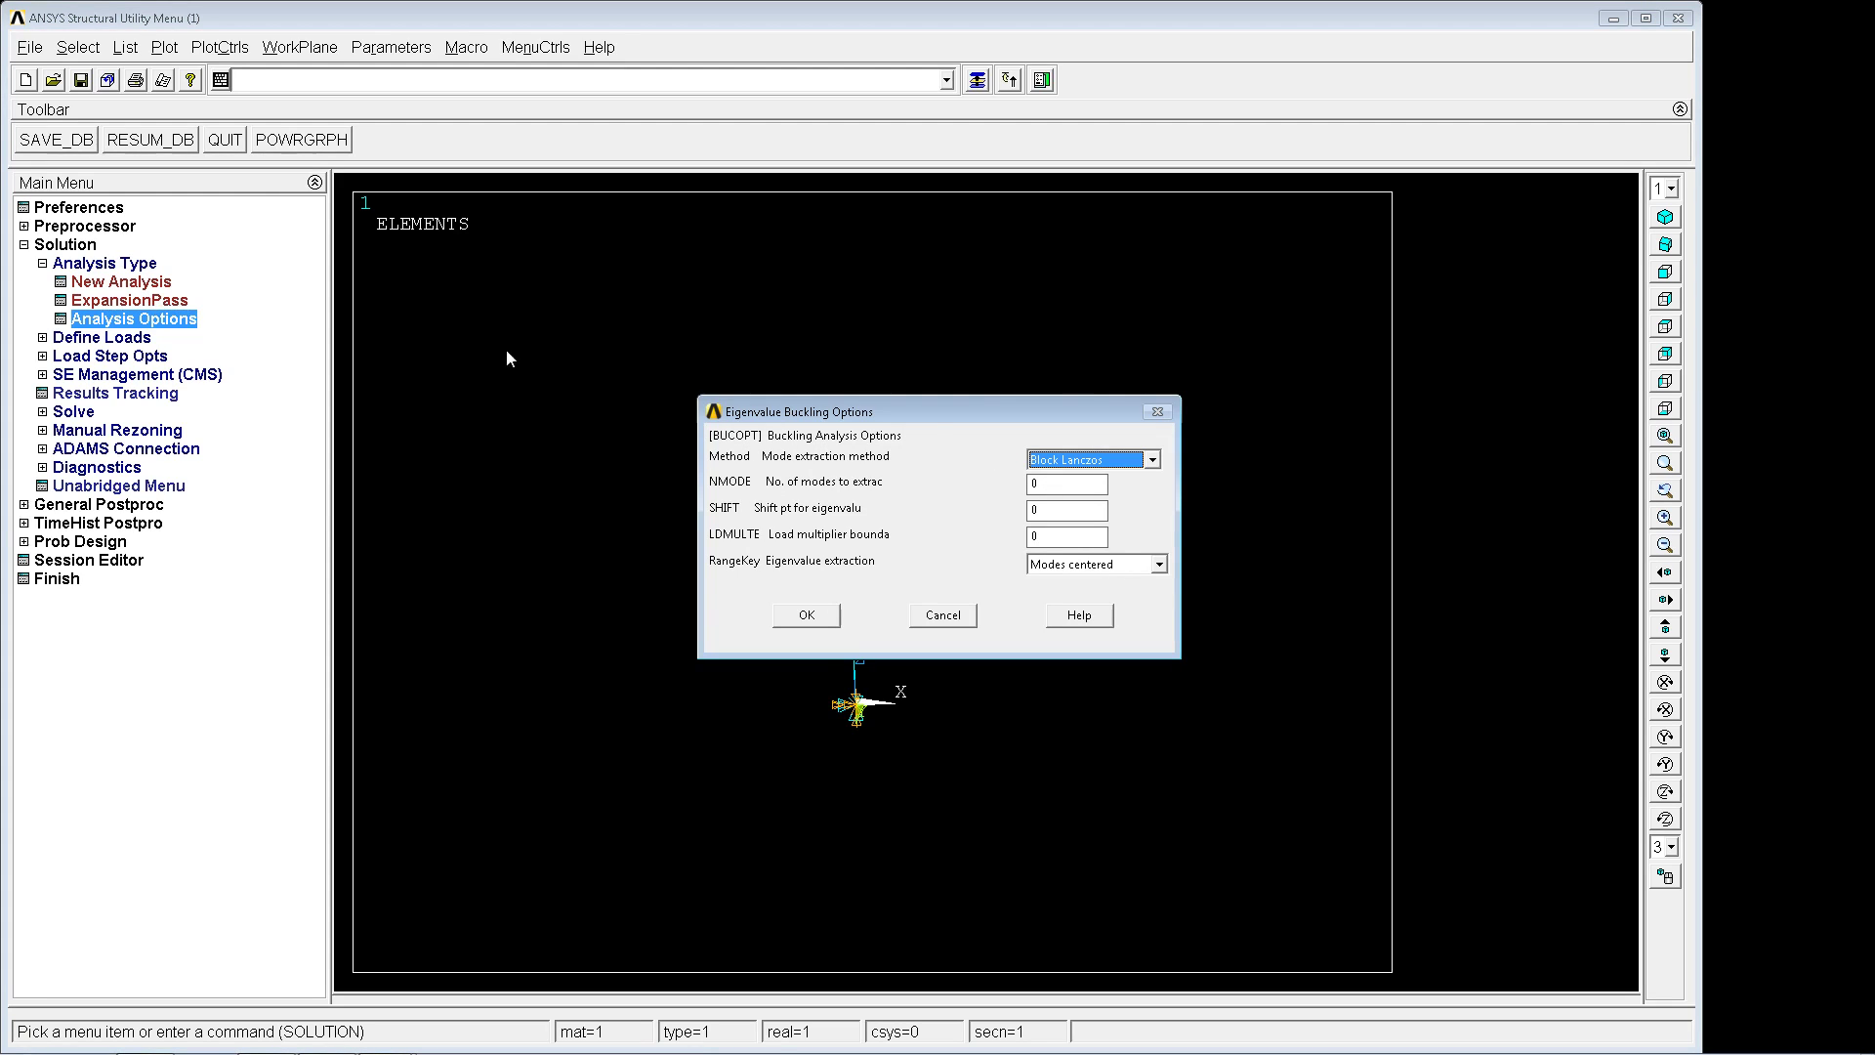
Step: Set the buckling options to Block Lanczos extraction with 1 mode and confirm
left_click(1126, 463)
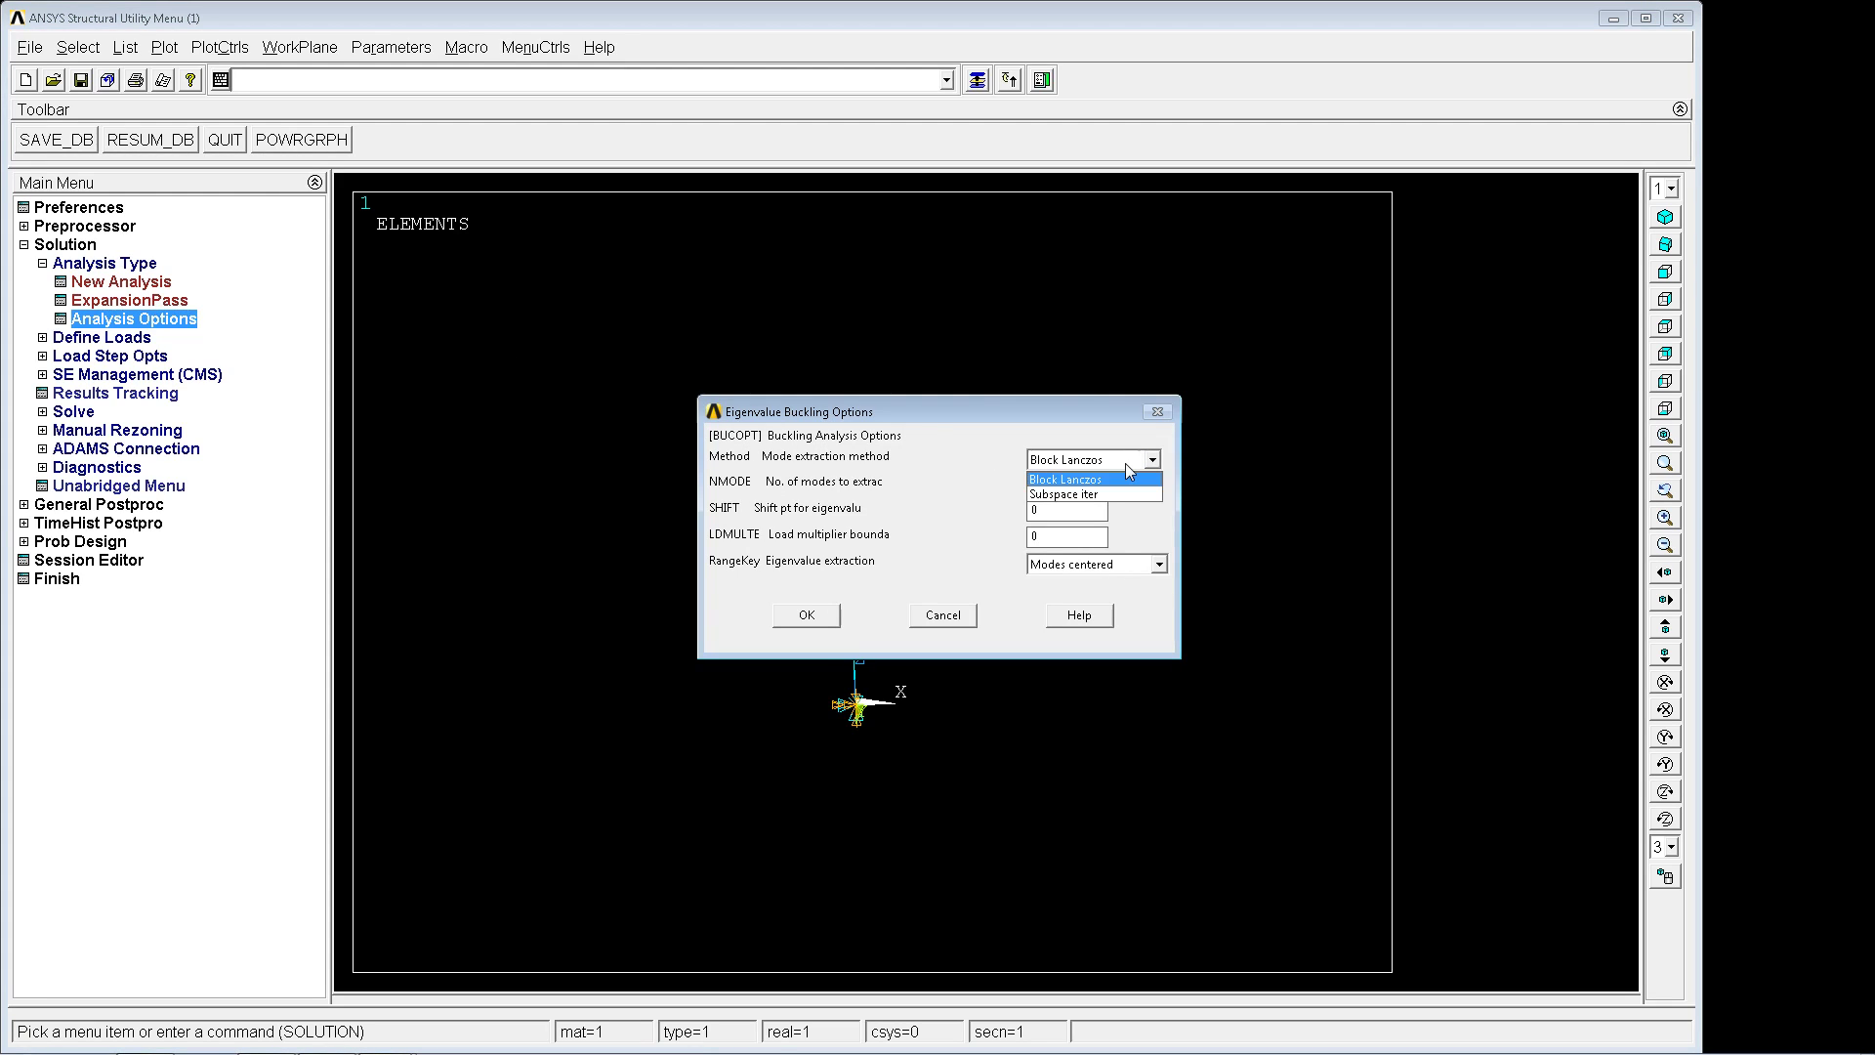
left_click(1074, 479)
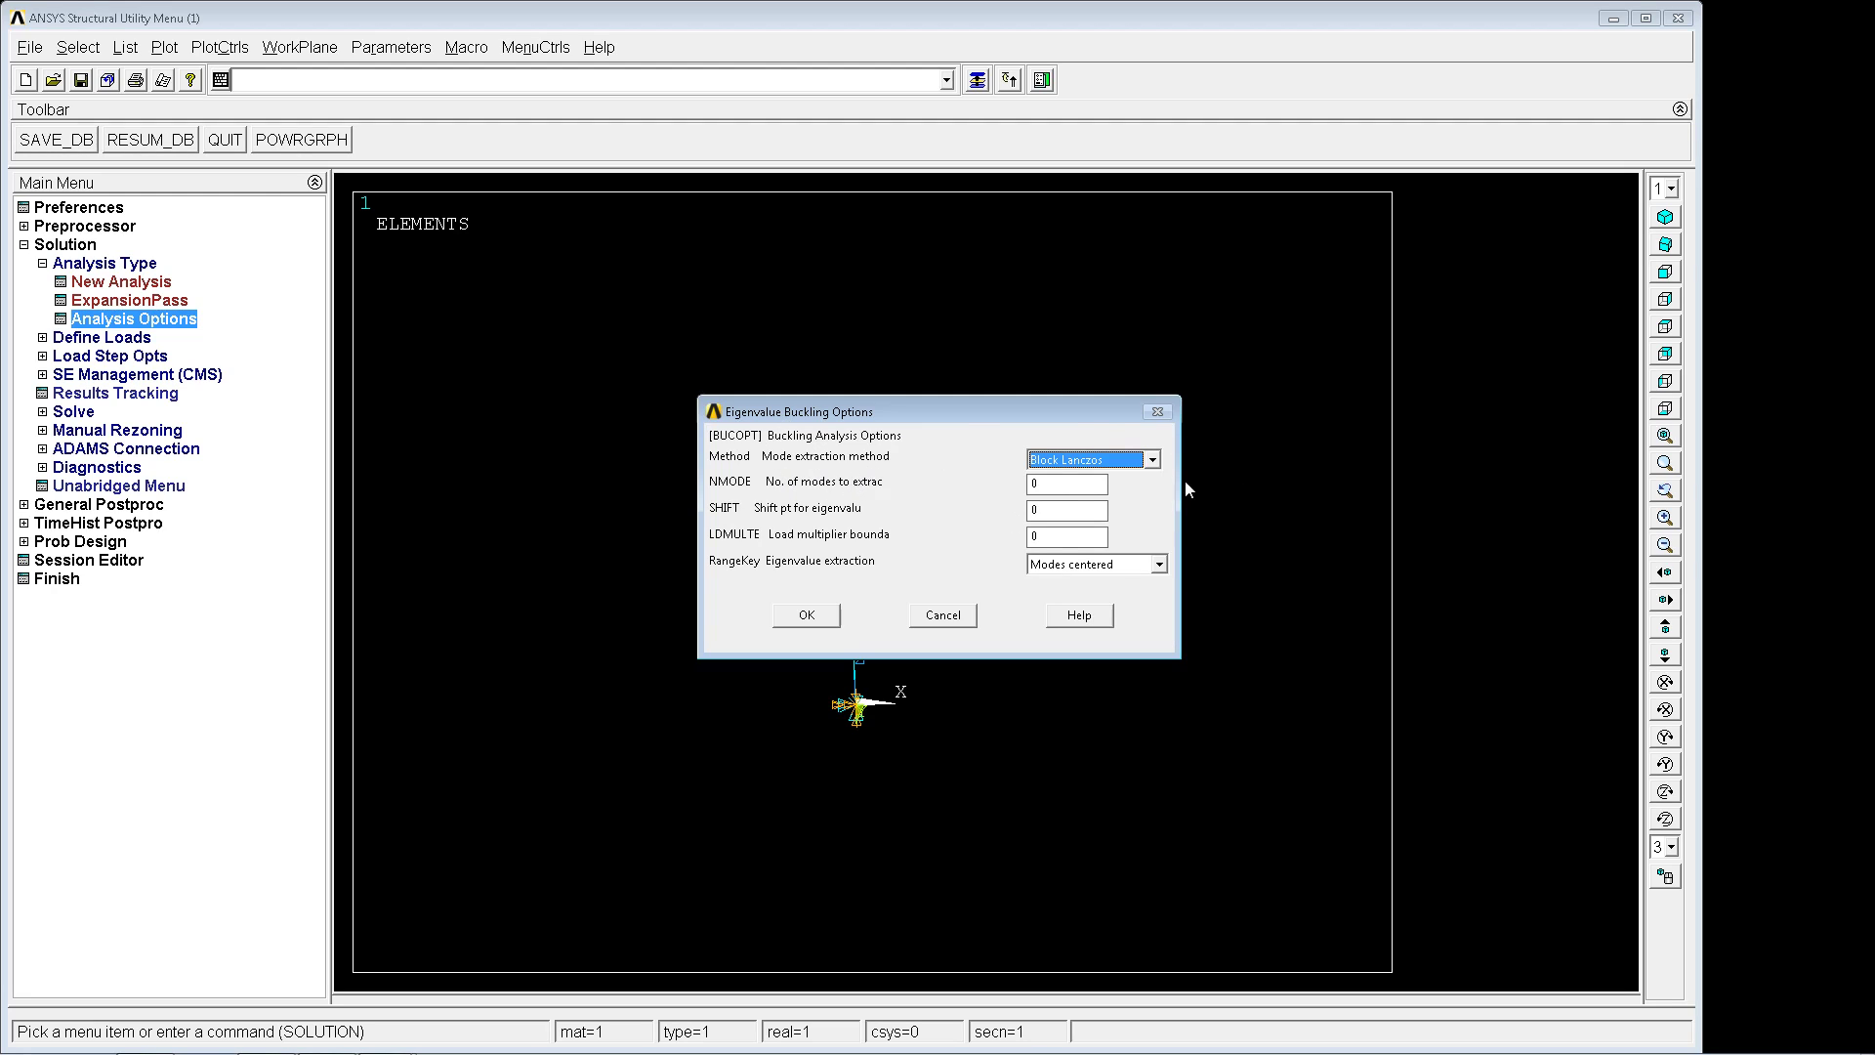
key("Tab")
type("1")
left_click(1079, 564)
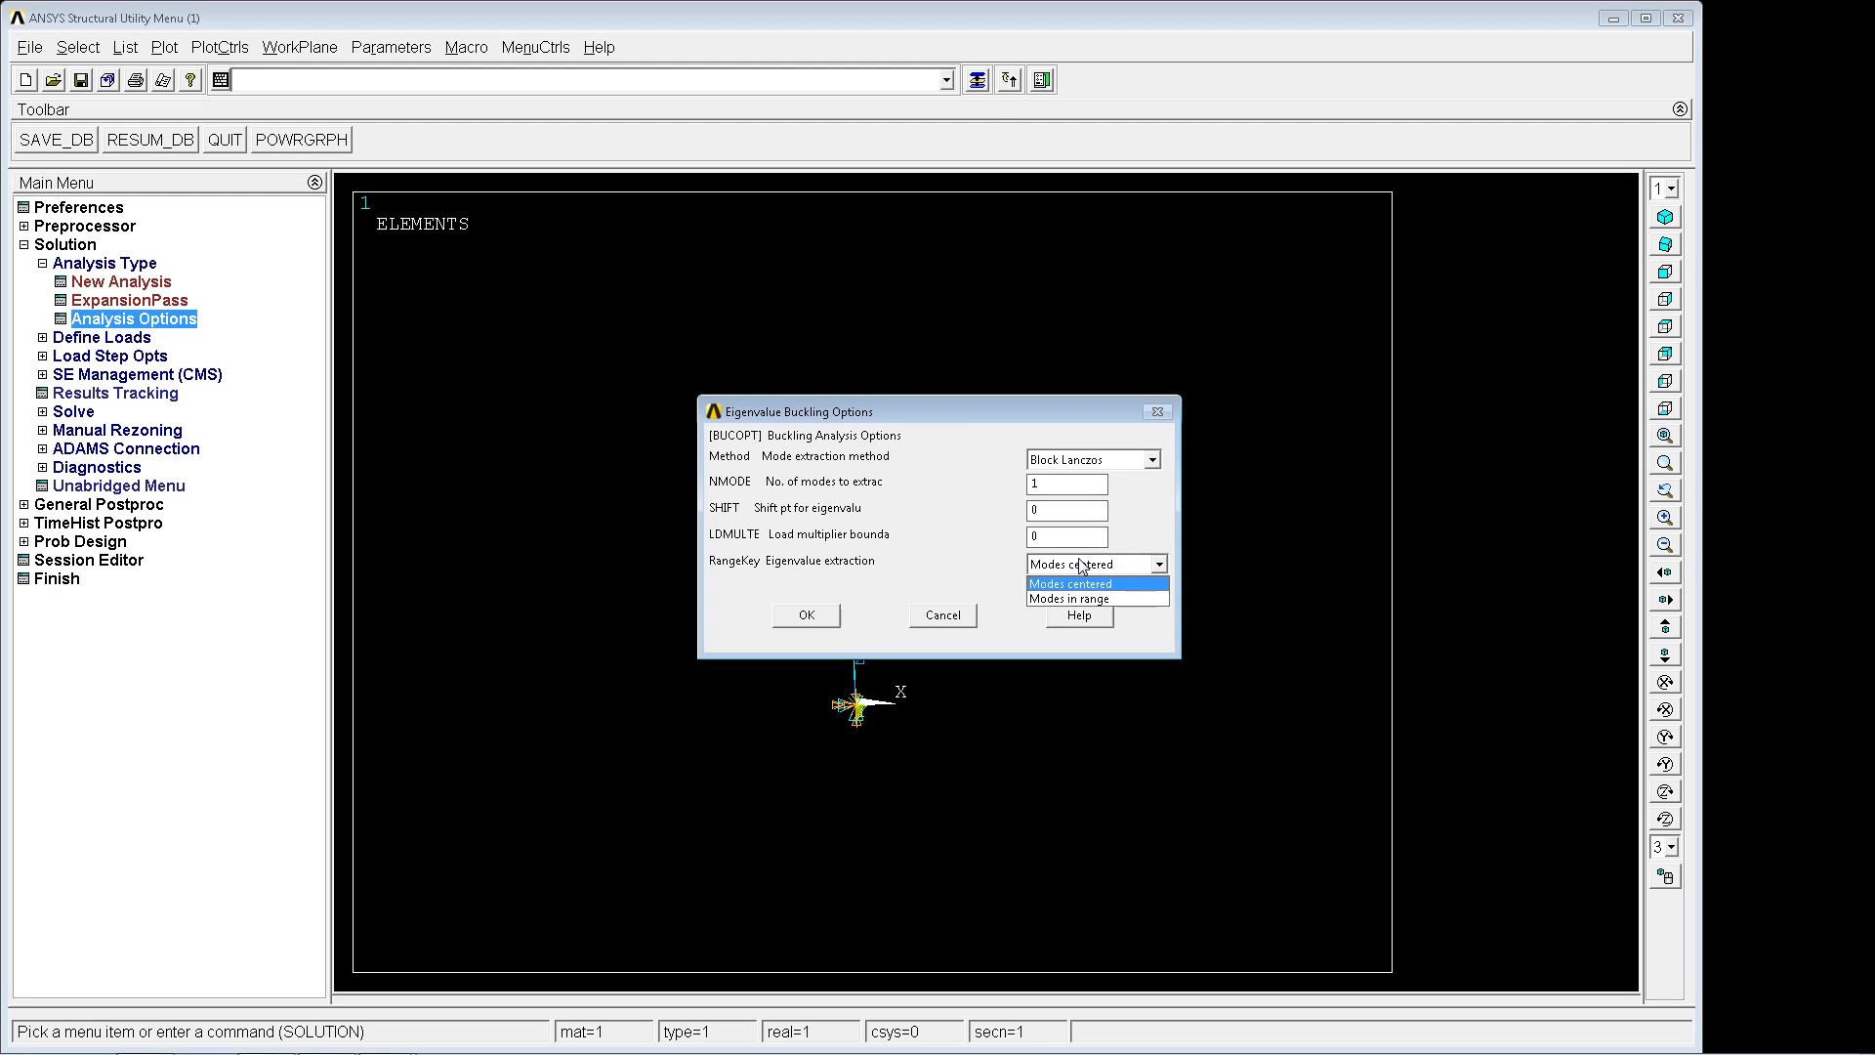
left_click(1148, 532)
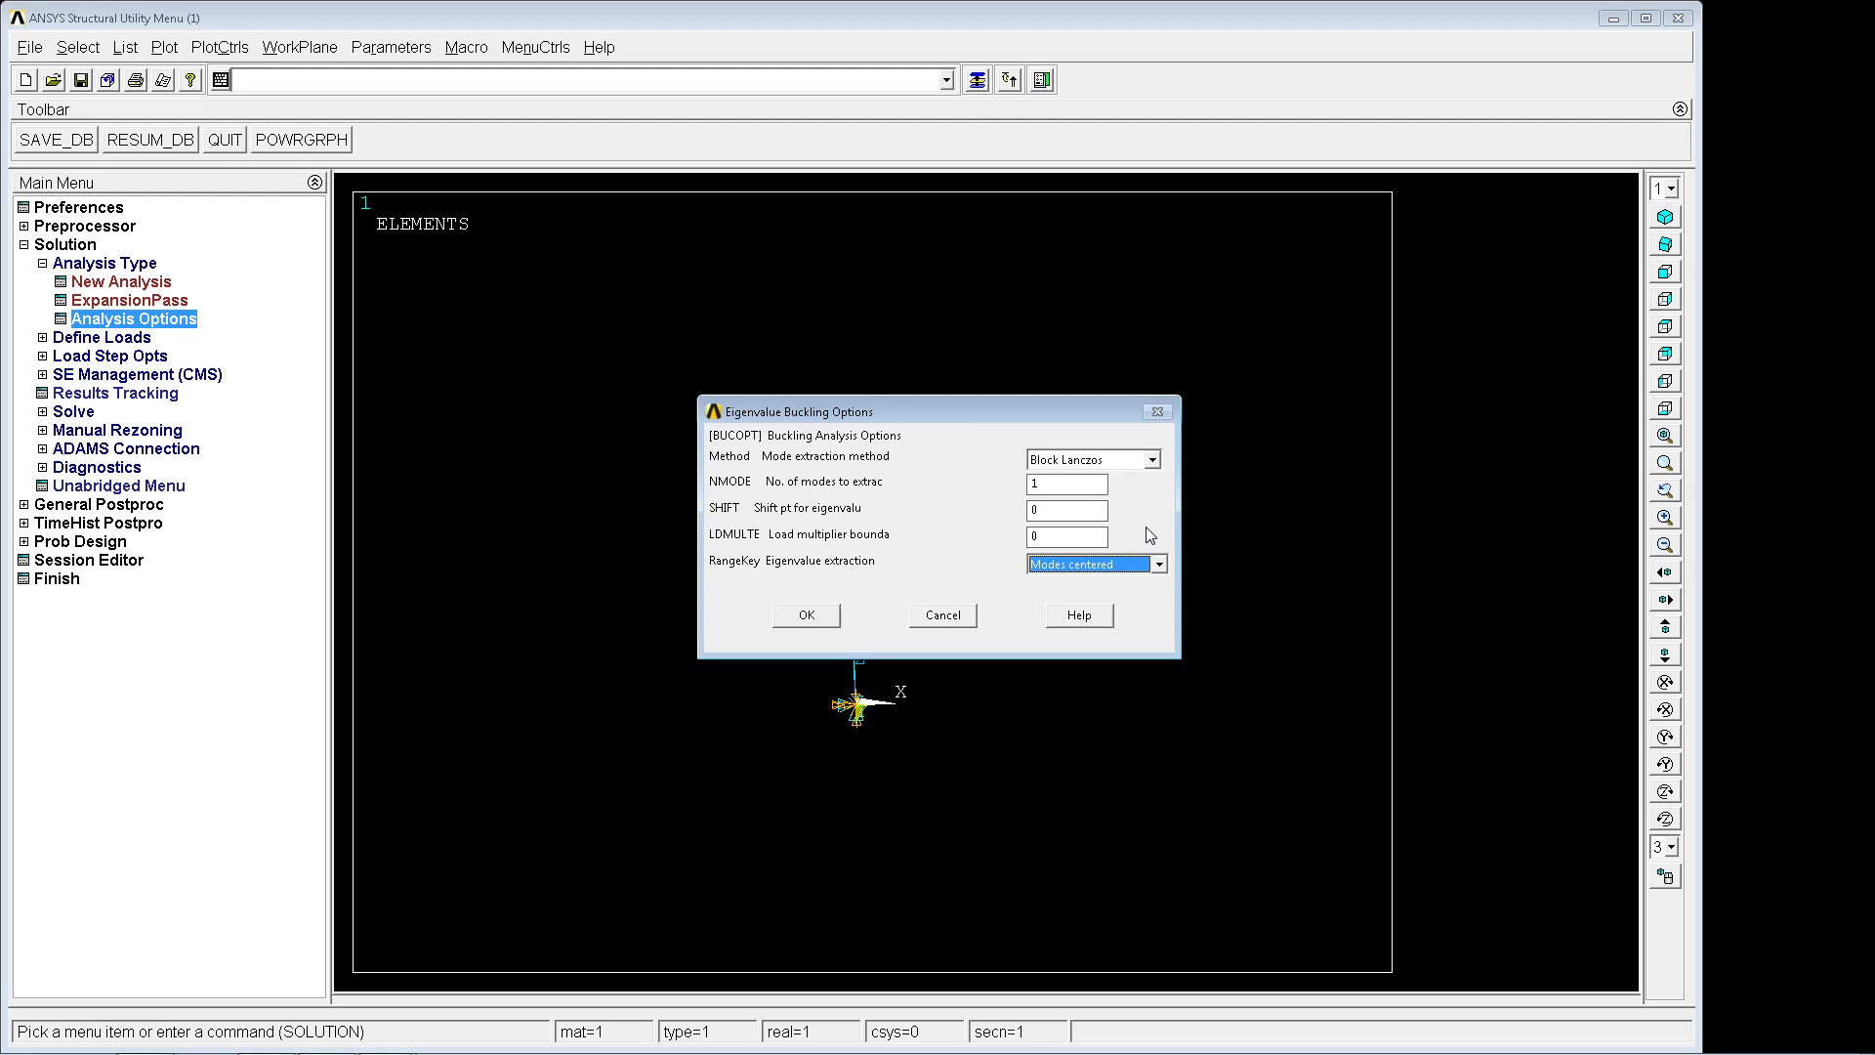
left_click(806, 616)
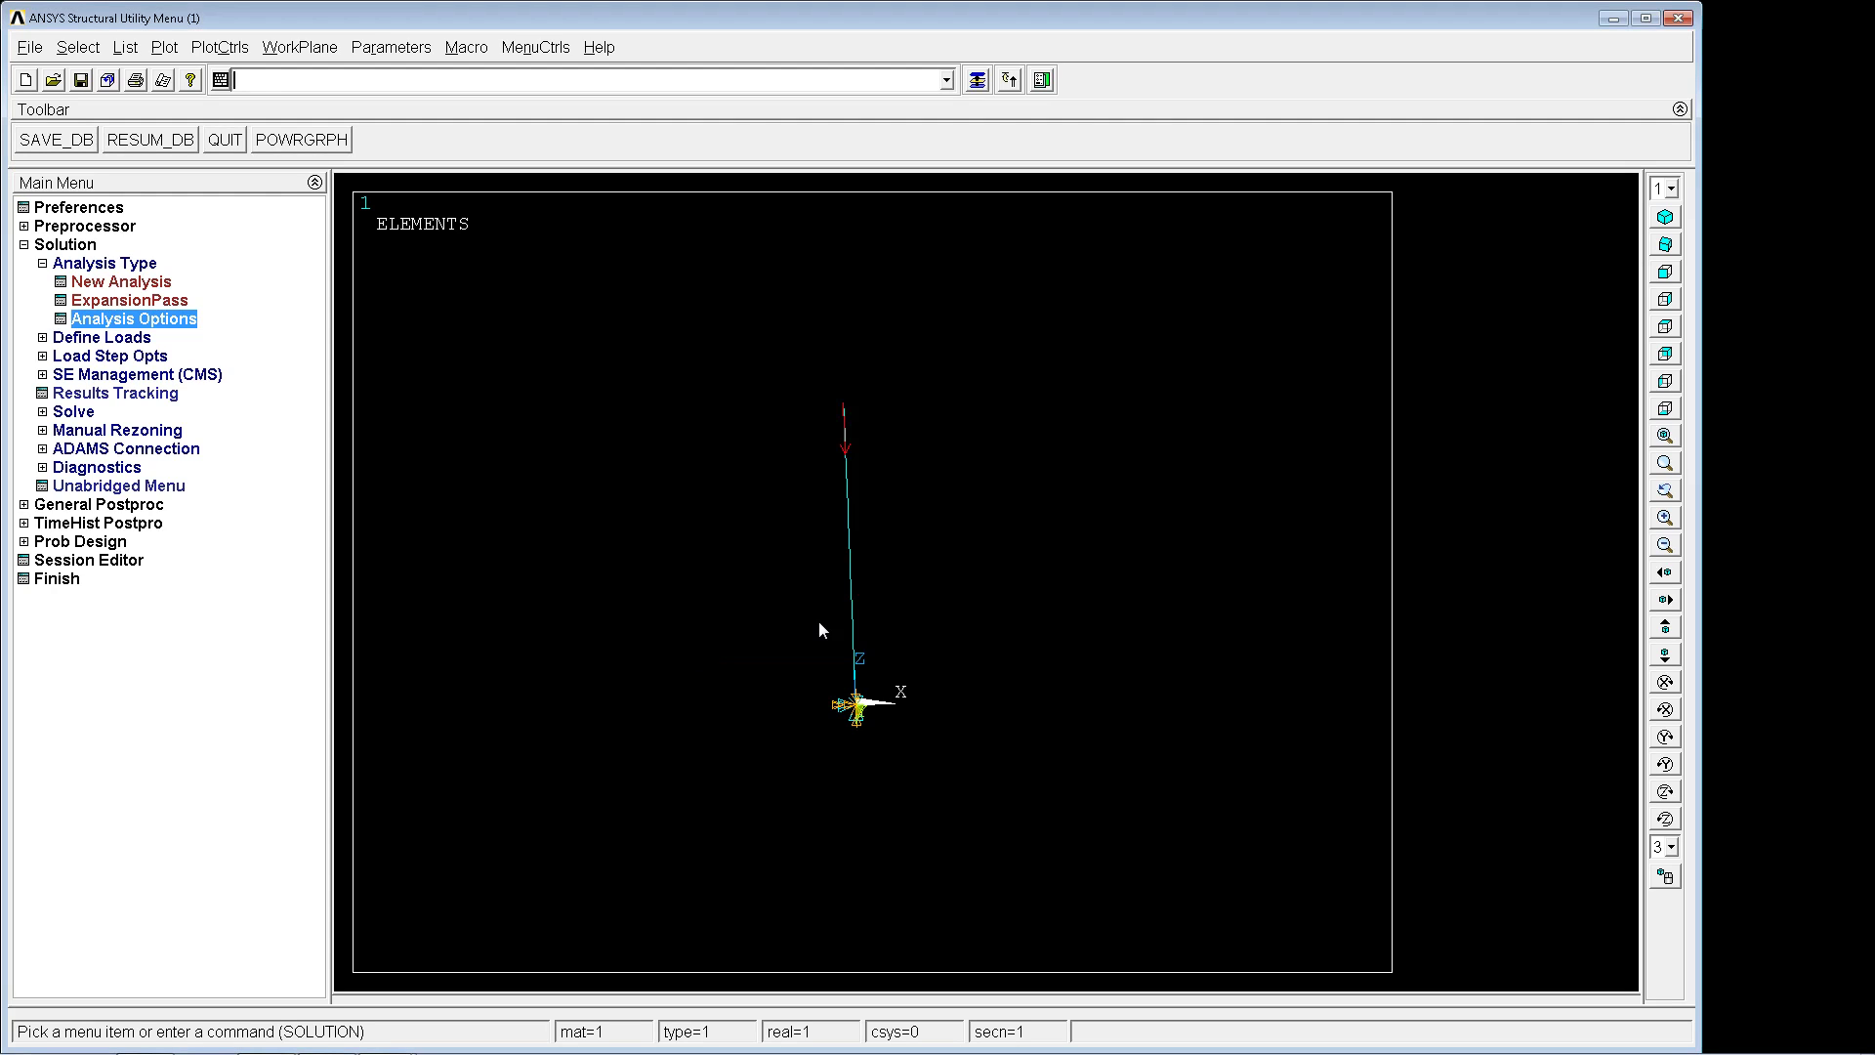
Step: Run /solu and solve the eigen buckling analysis, closing the completion note
type("/solu")
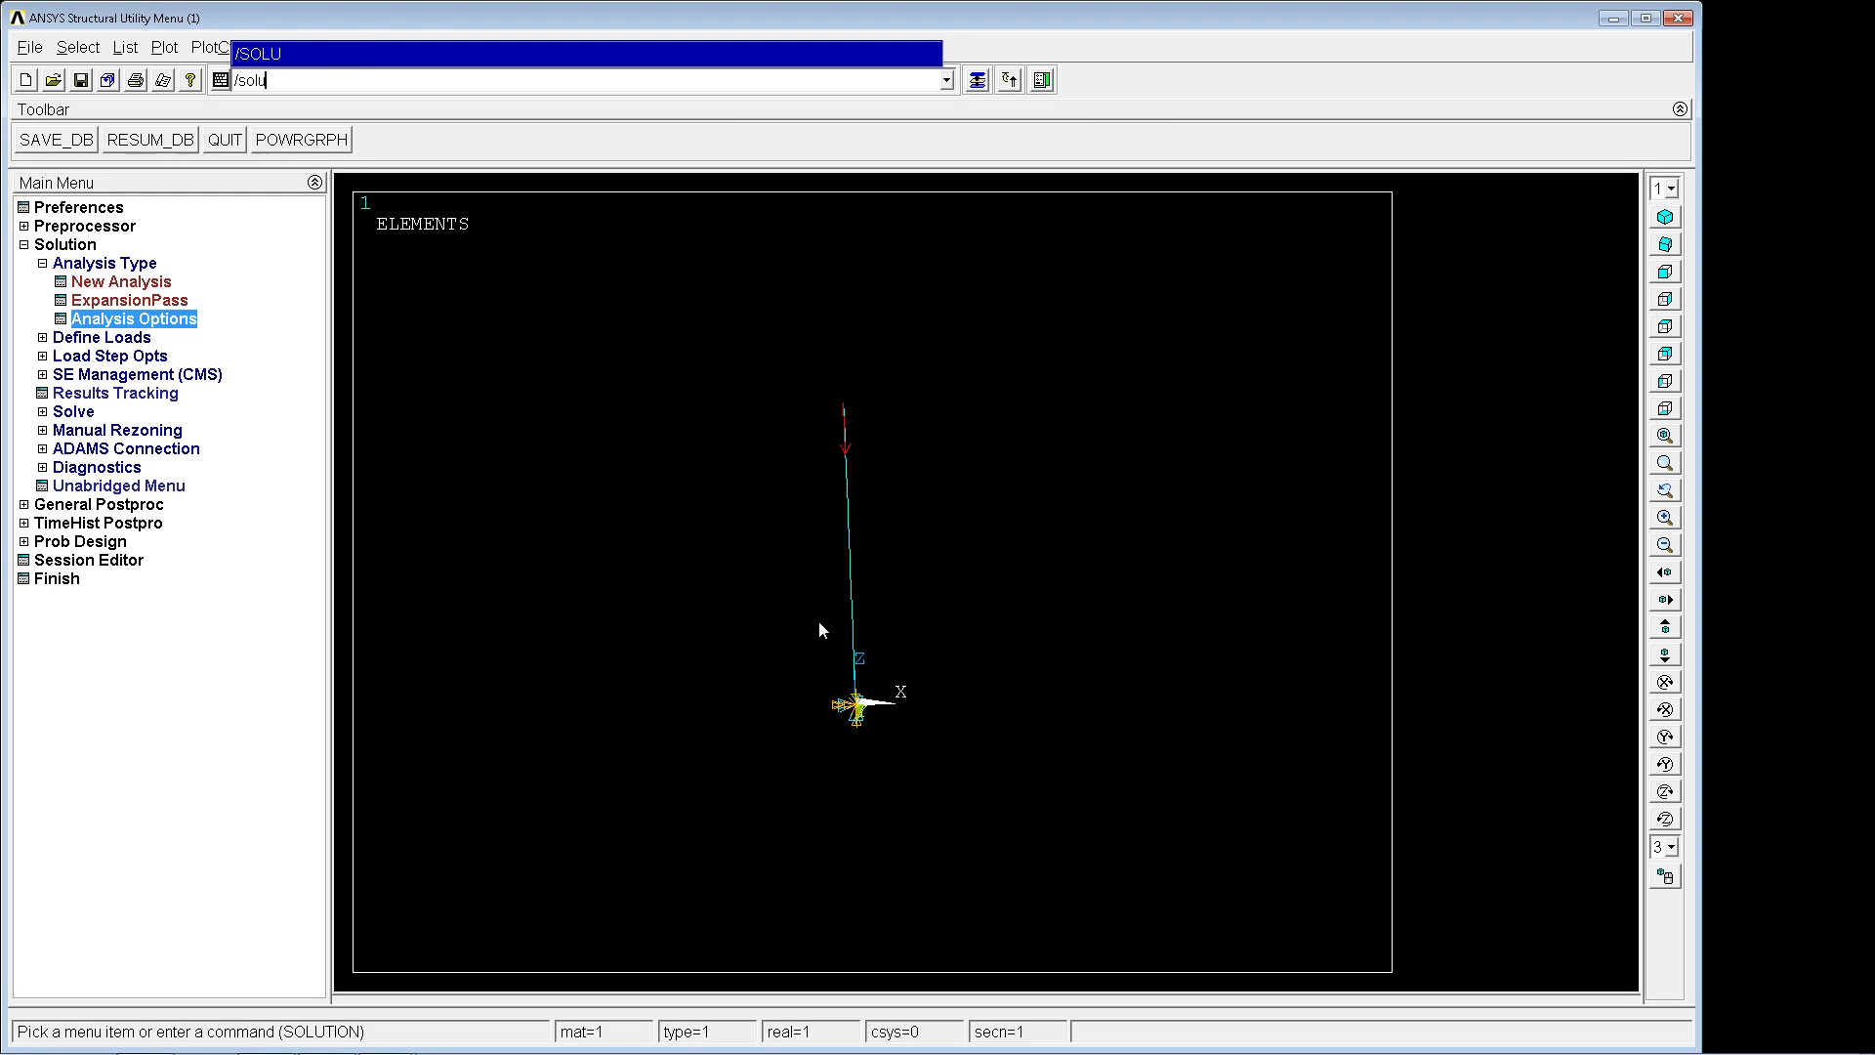
key("Return")
type("solve")
key("Return")
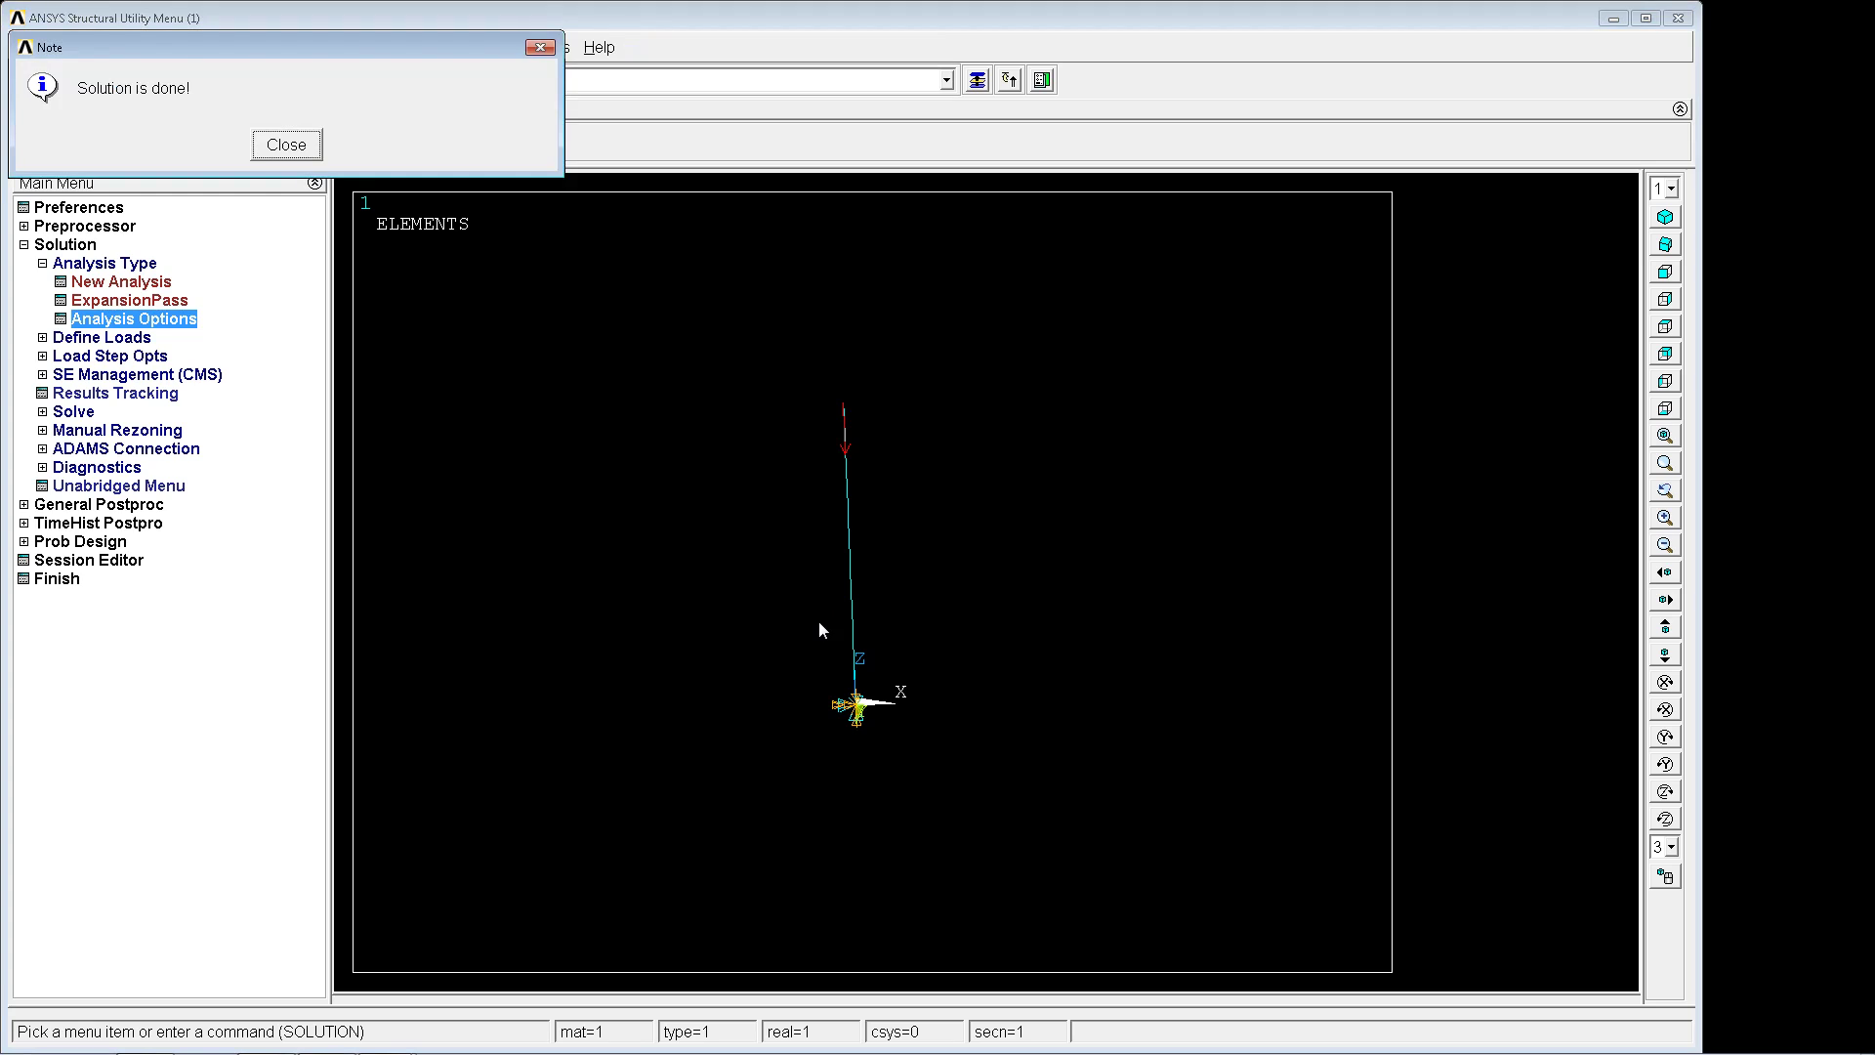
key("Return")
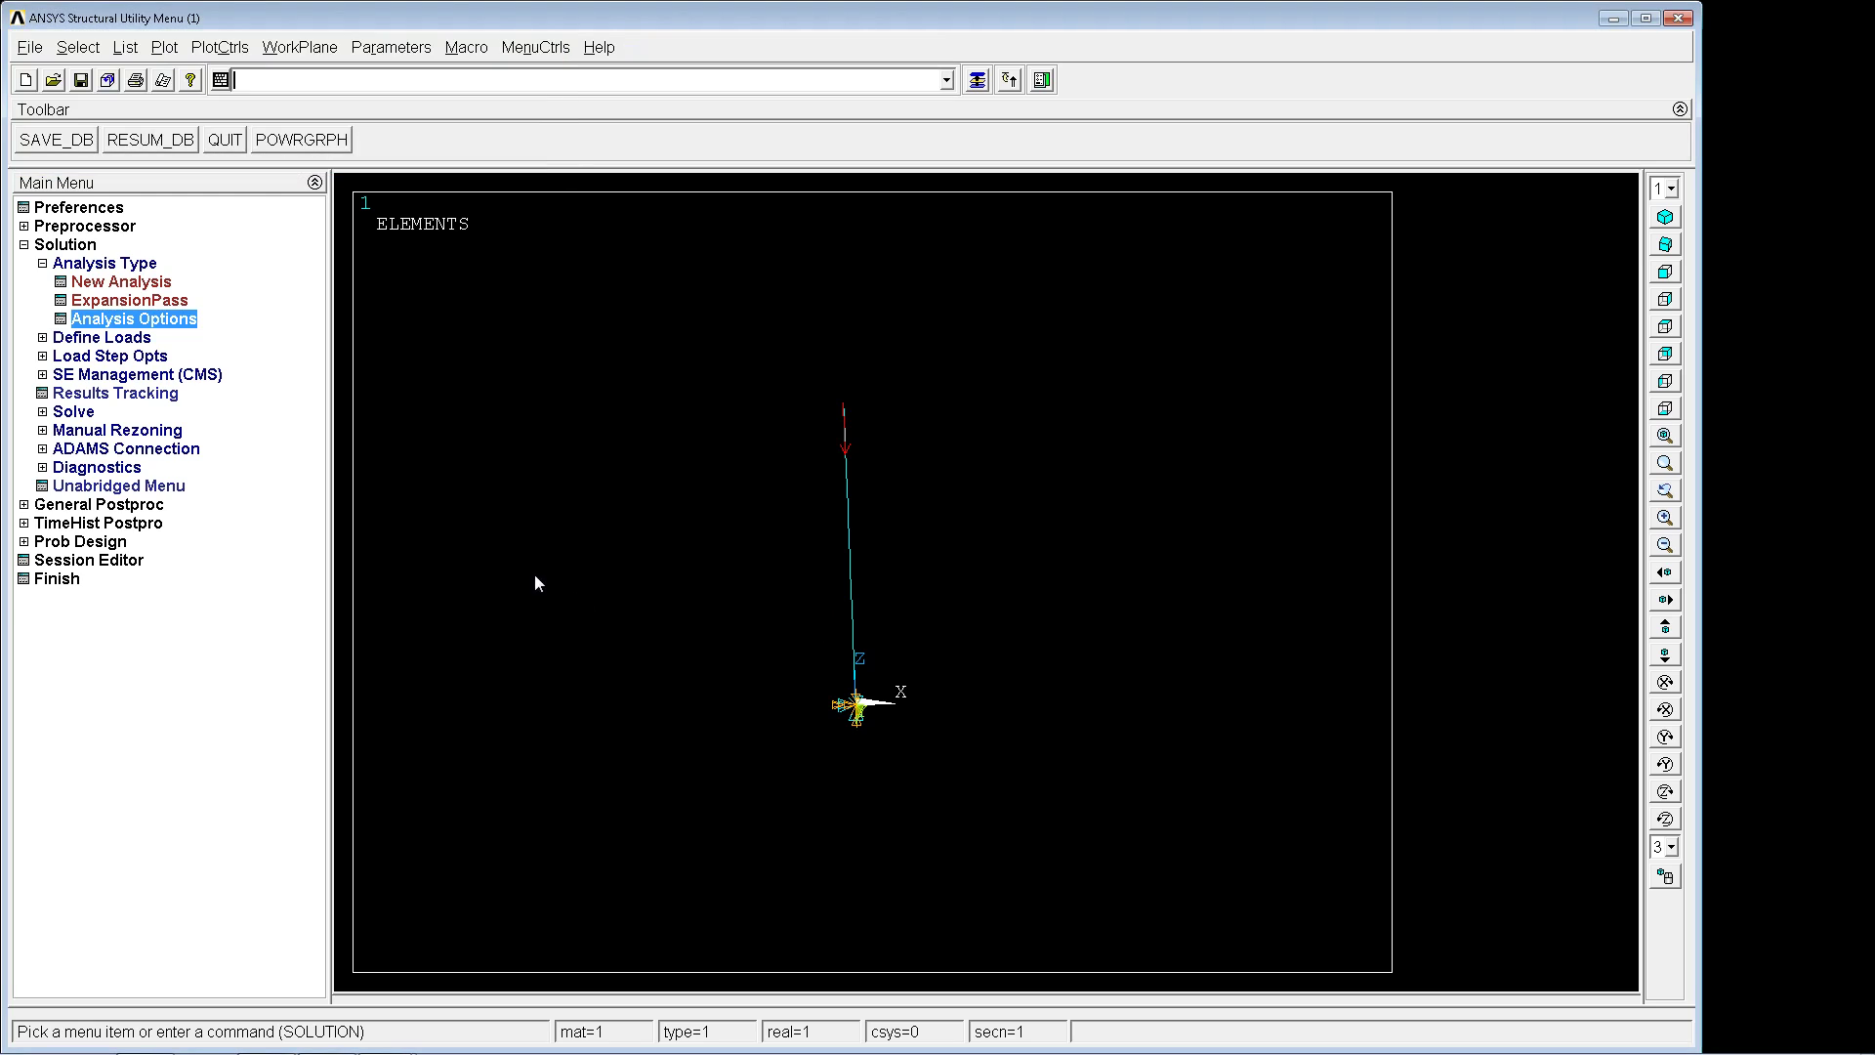
Step: Read result set 1 and plot total displacement with plnsol,u,sum, showing load factor 450.492
left_click(81, 511)
left_click(111, 359)
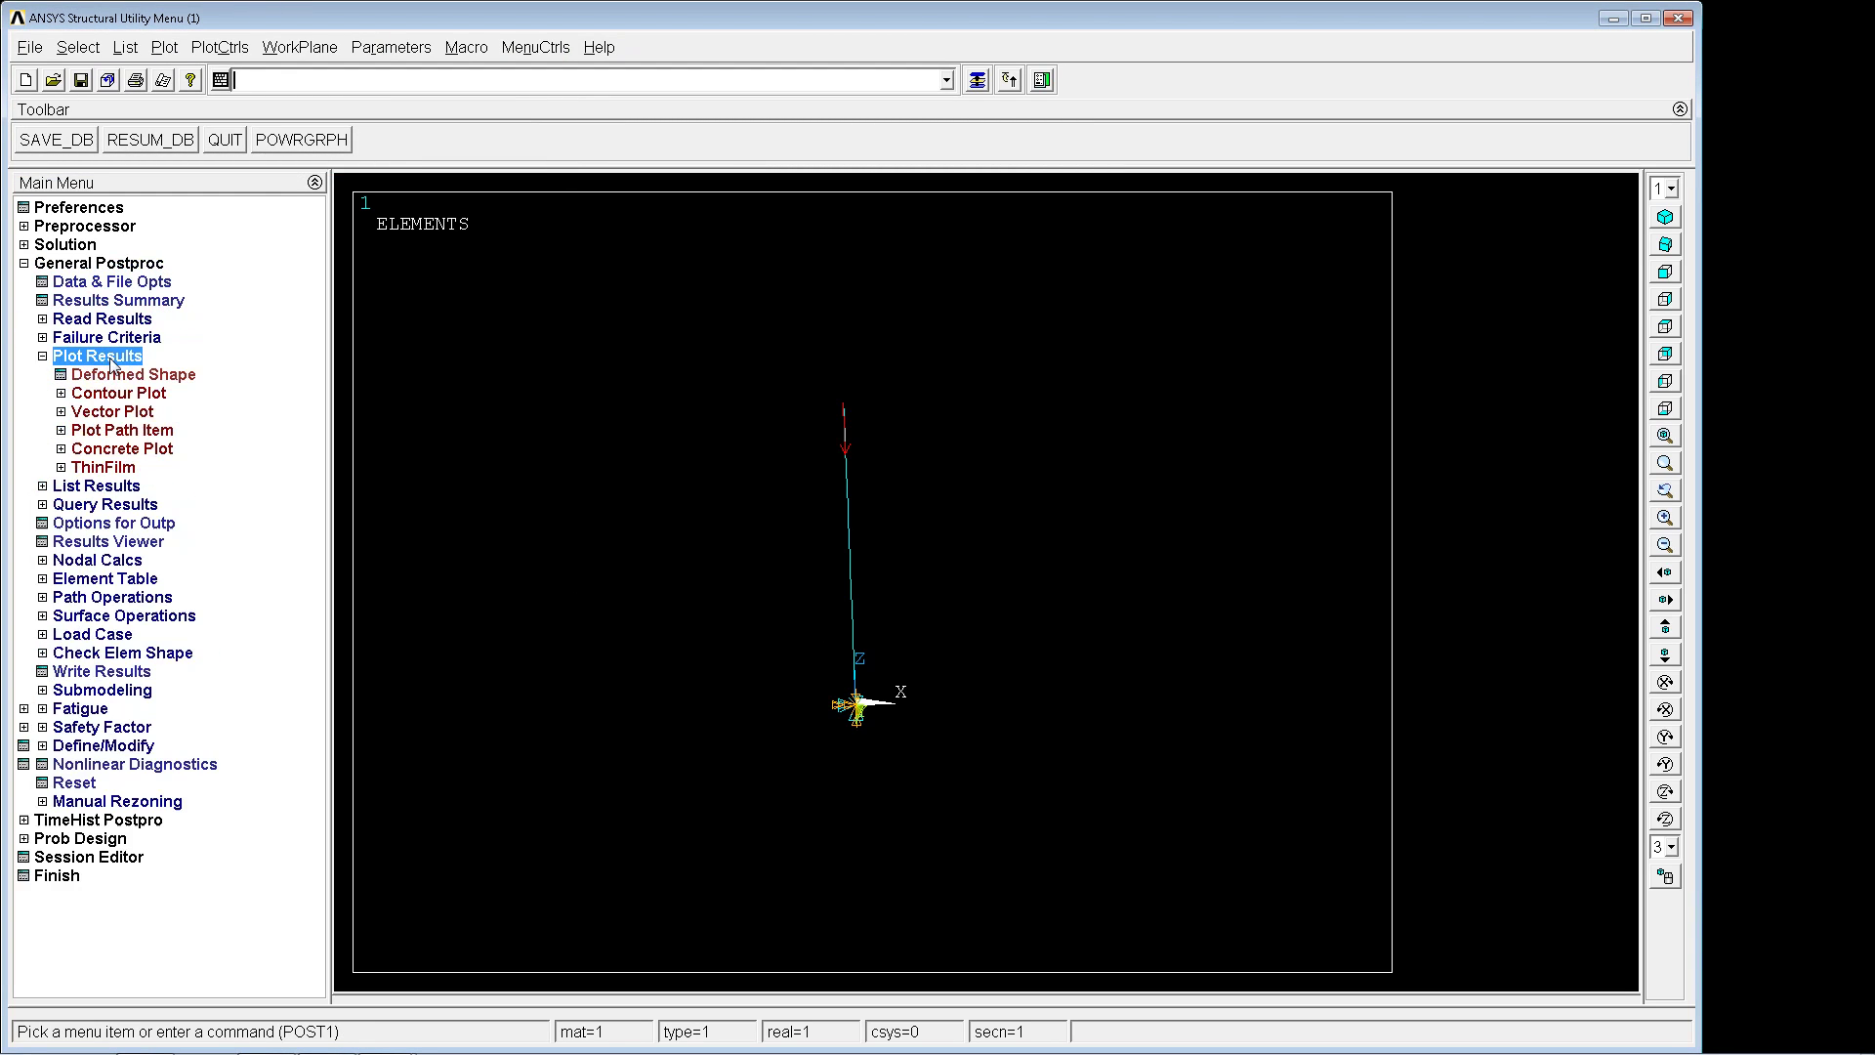
left_click(112, 360)
left_click(108, 324)
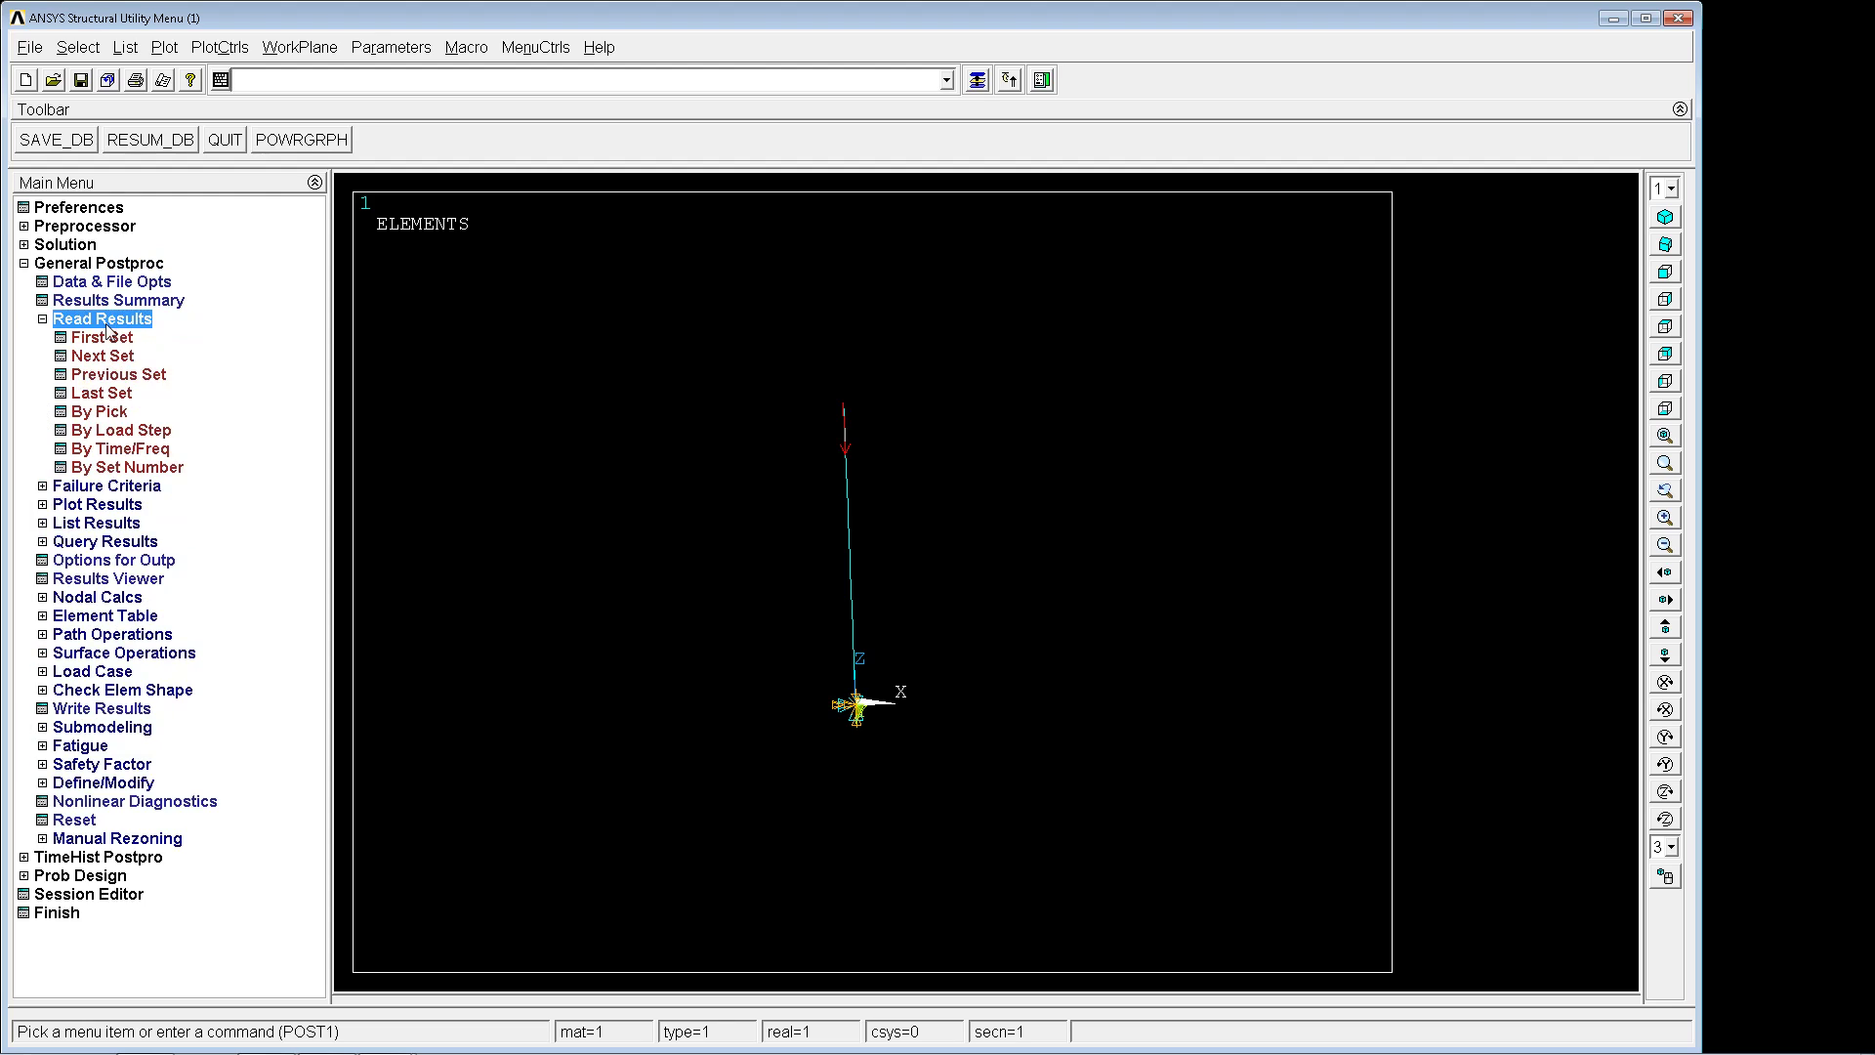
left_click(111, 411)
left_click(545, 502)
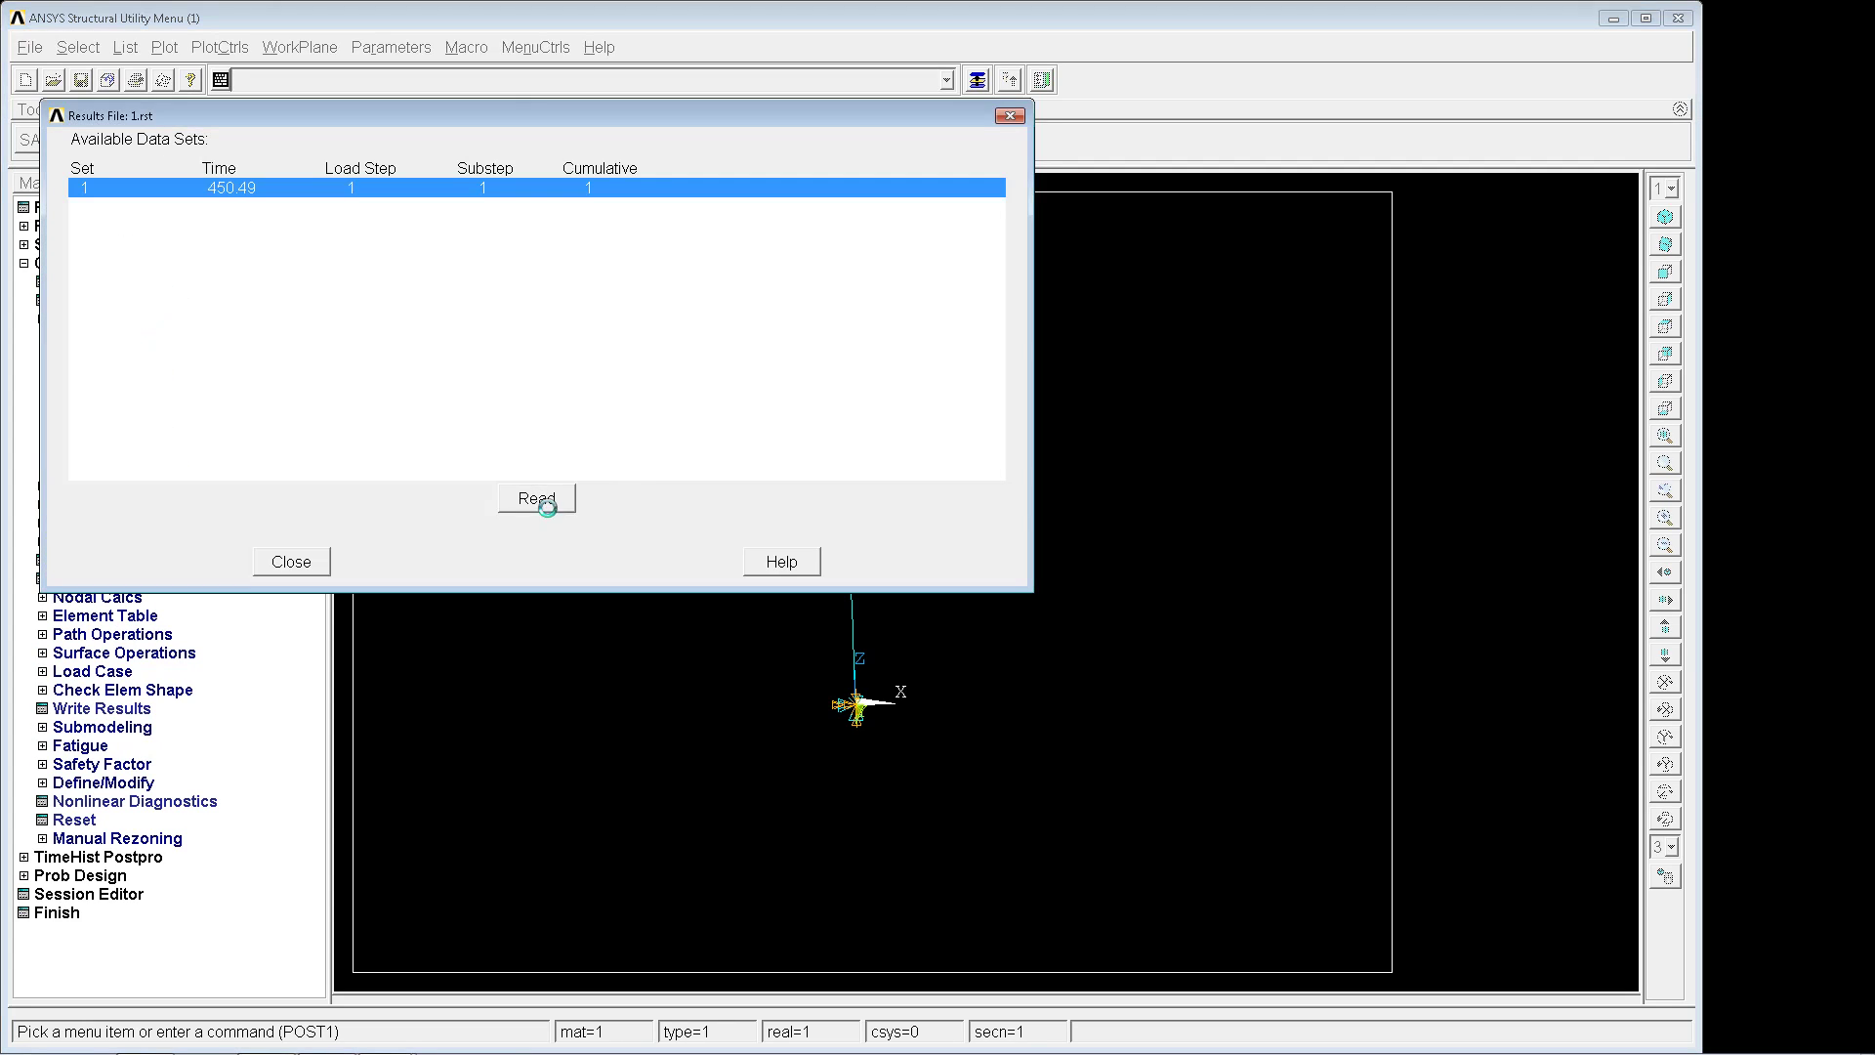
left_click(289, 563)
type("plnsol,u,sum")
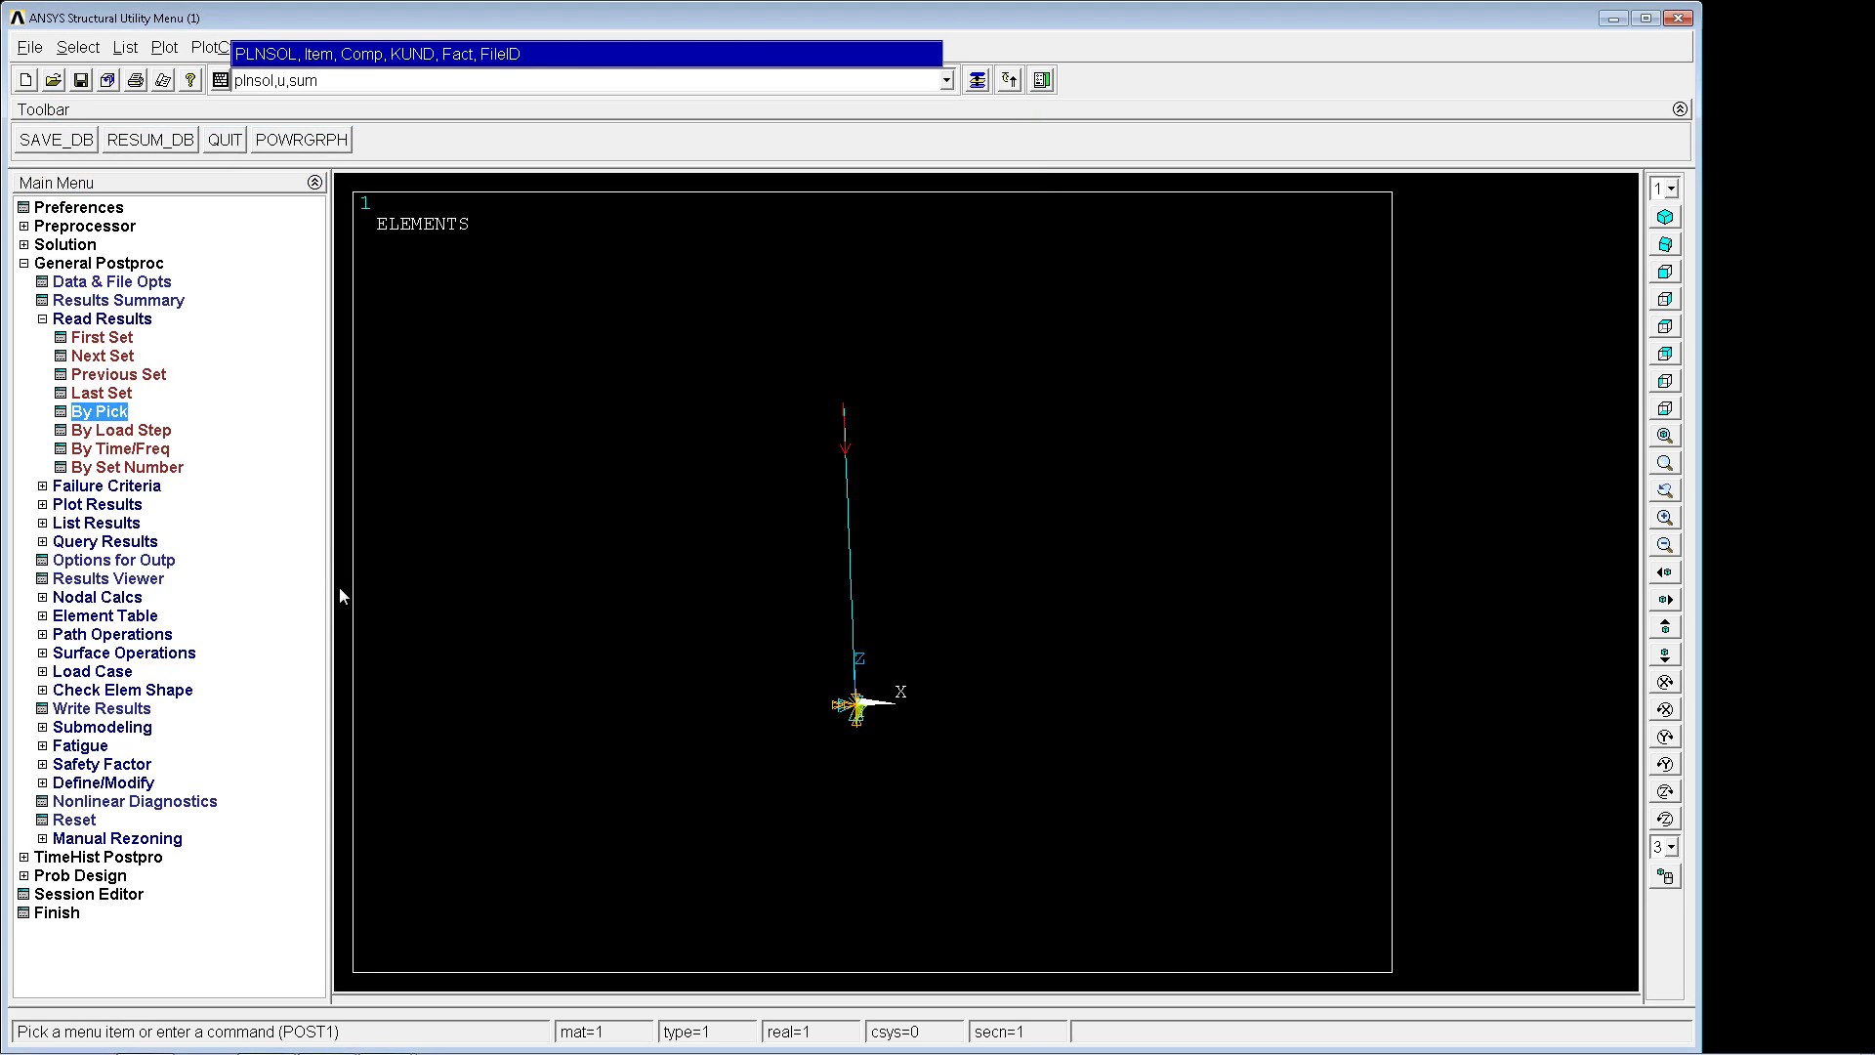
key("Return")
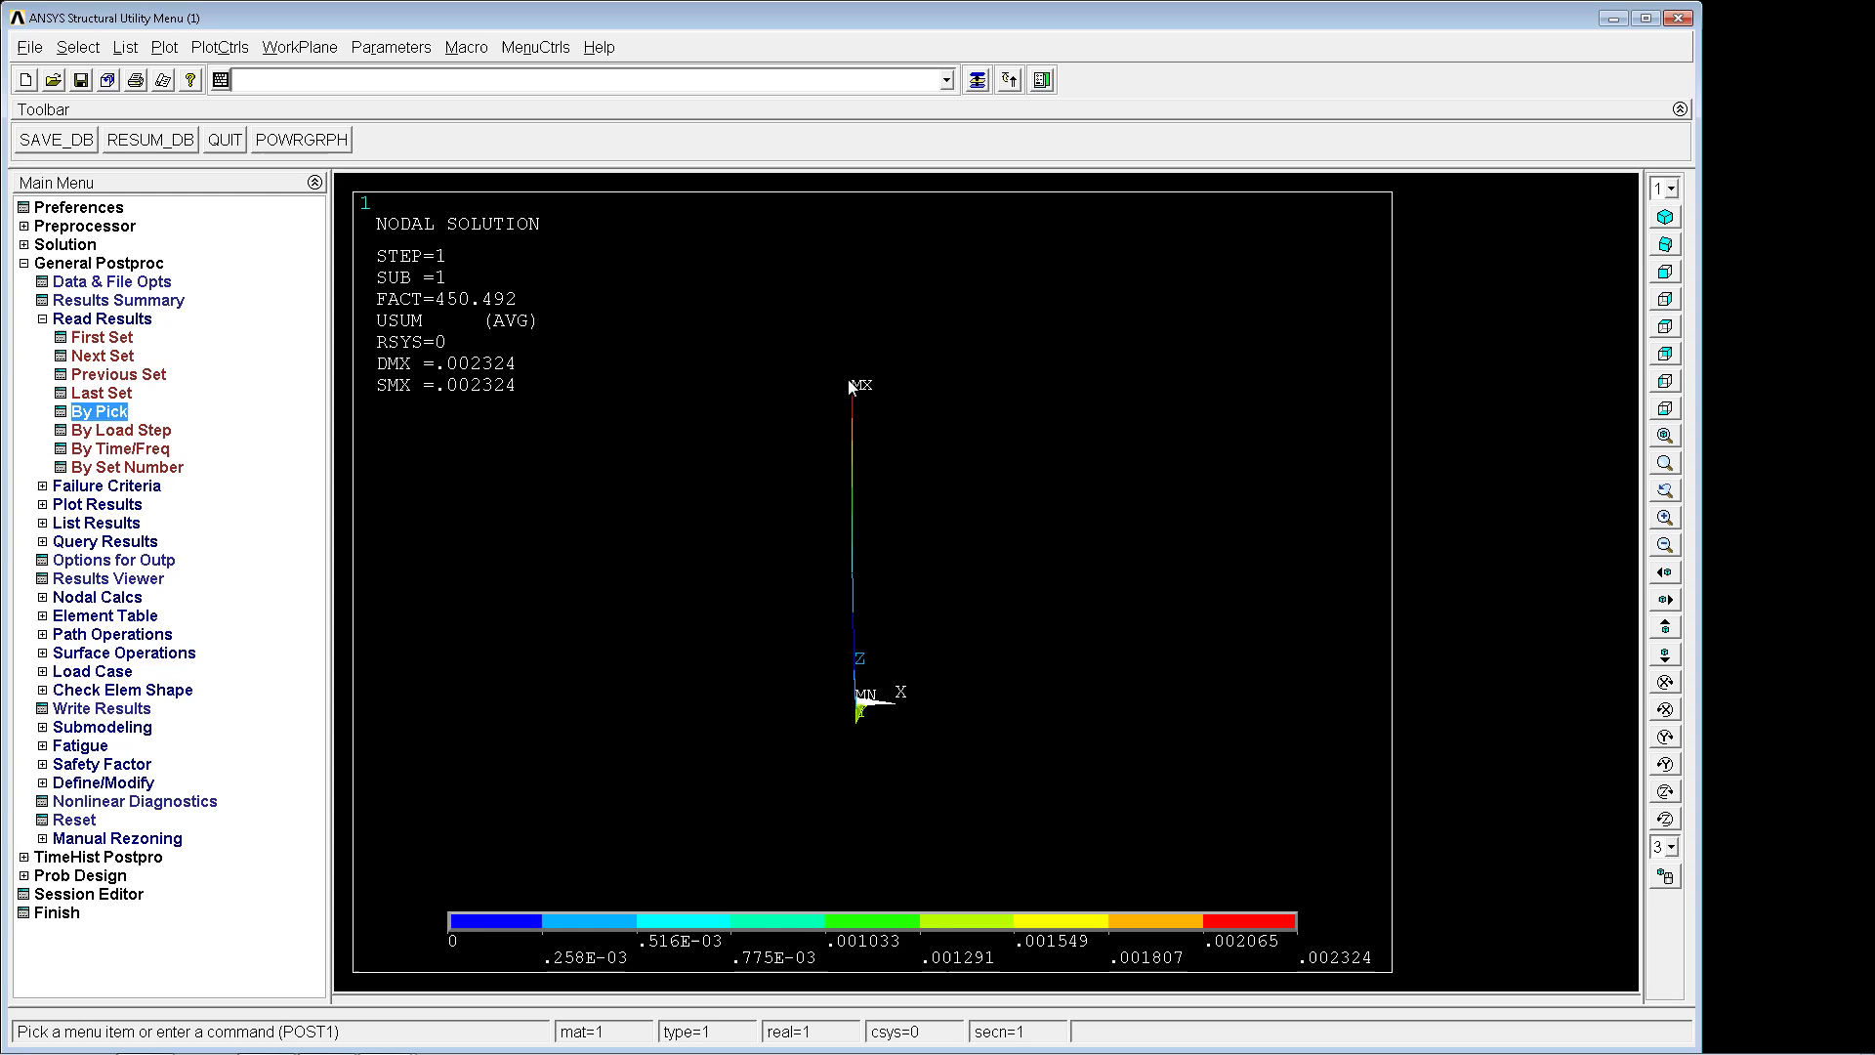
Step: Plot the buckling mode displacements as vectors with plvect,u
type("plnsol")
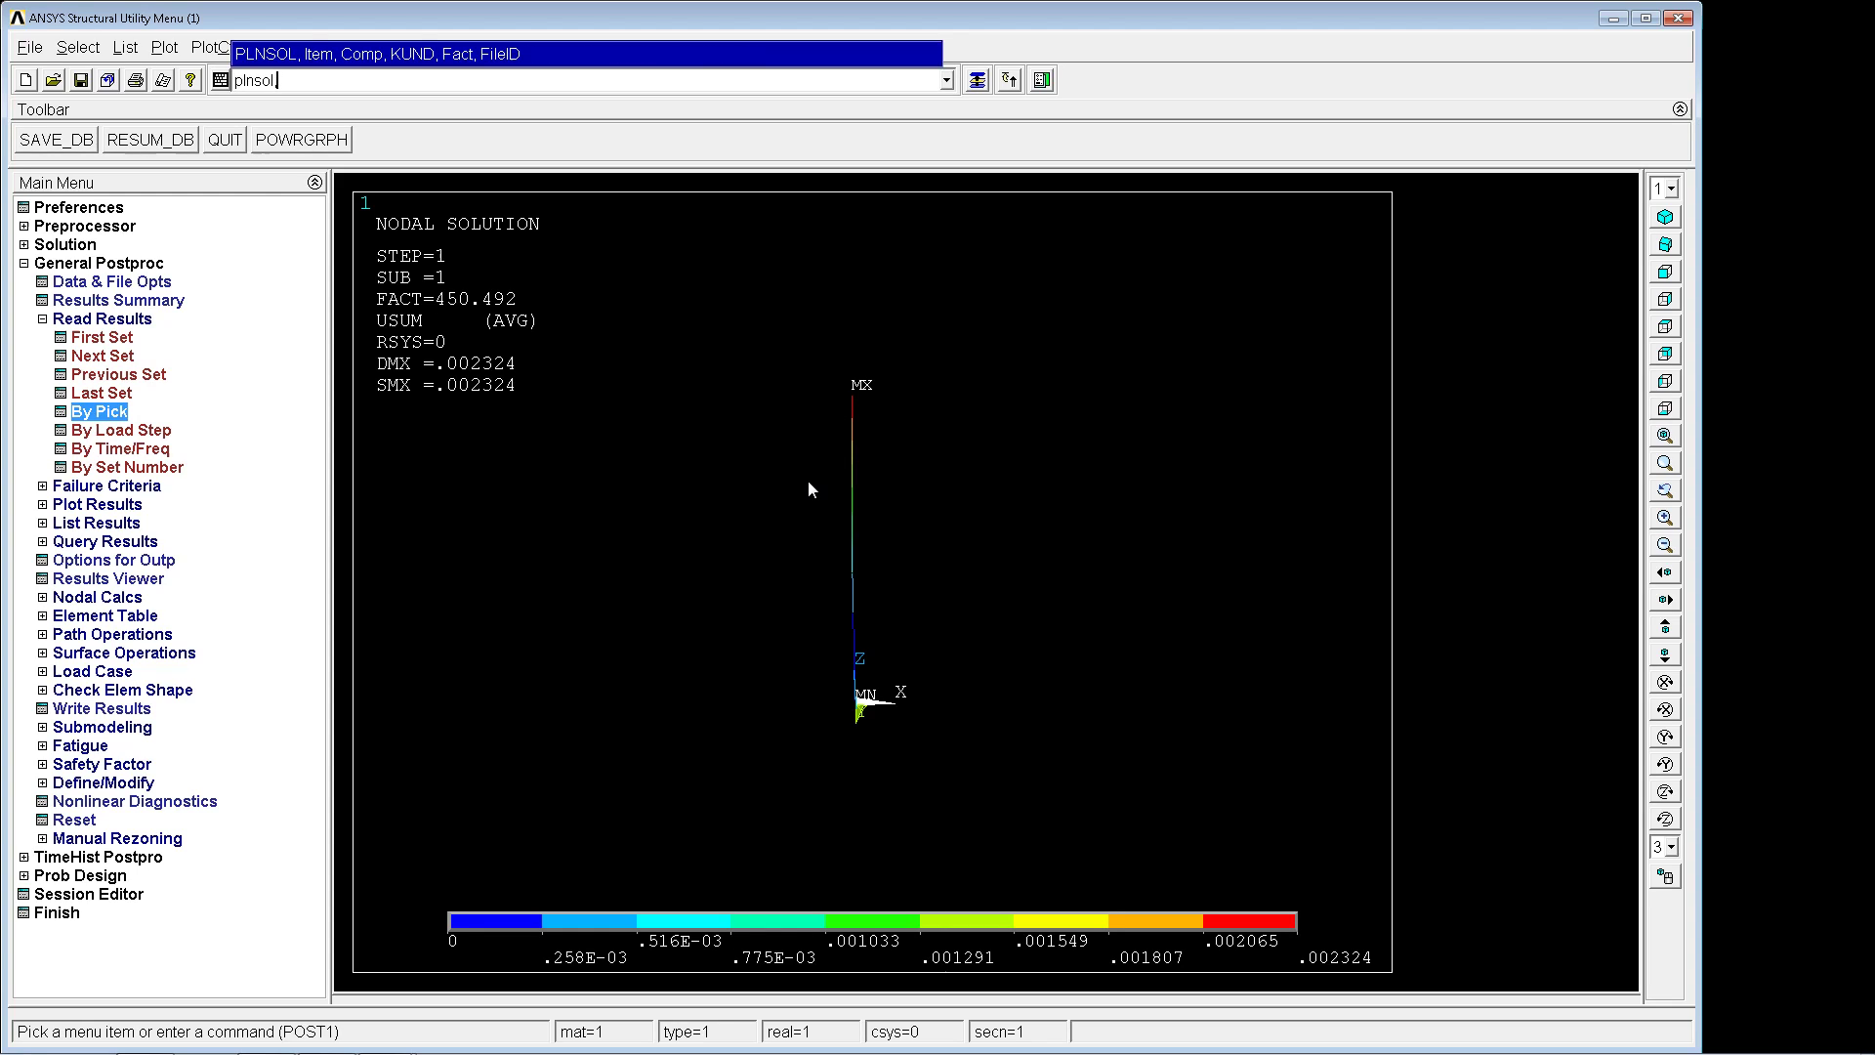
key("BackSpace")
key("BackSpace")
key("BackSpace")
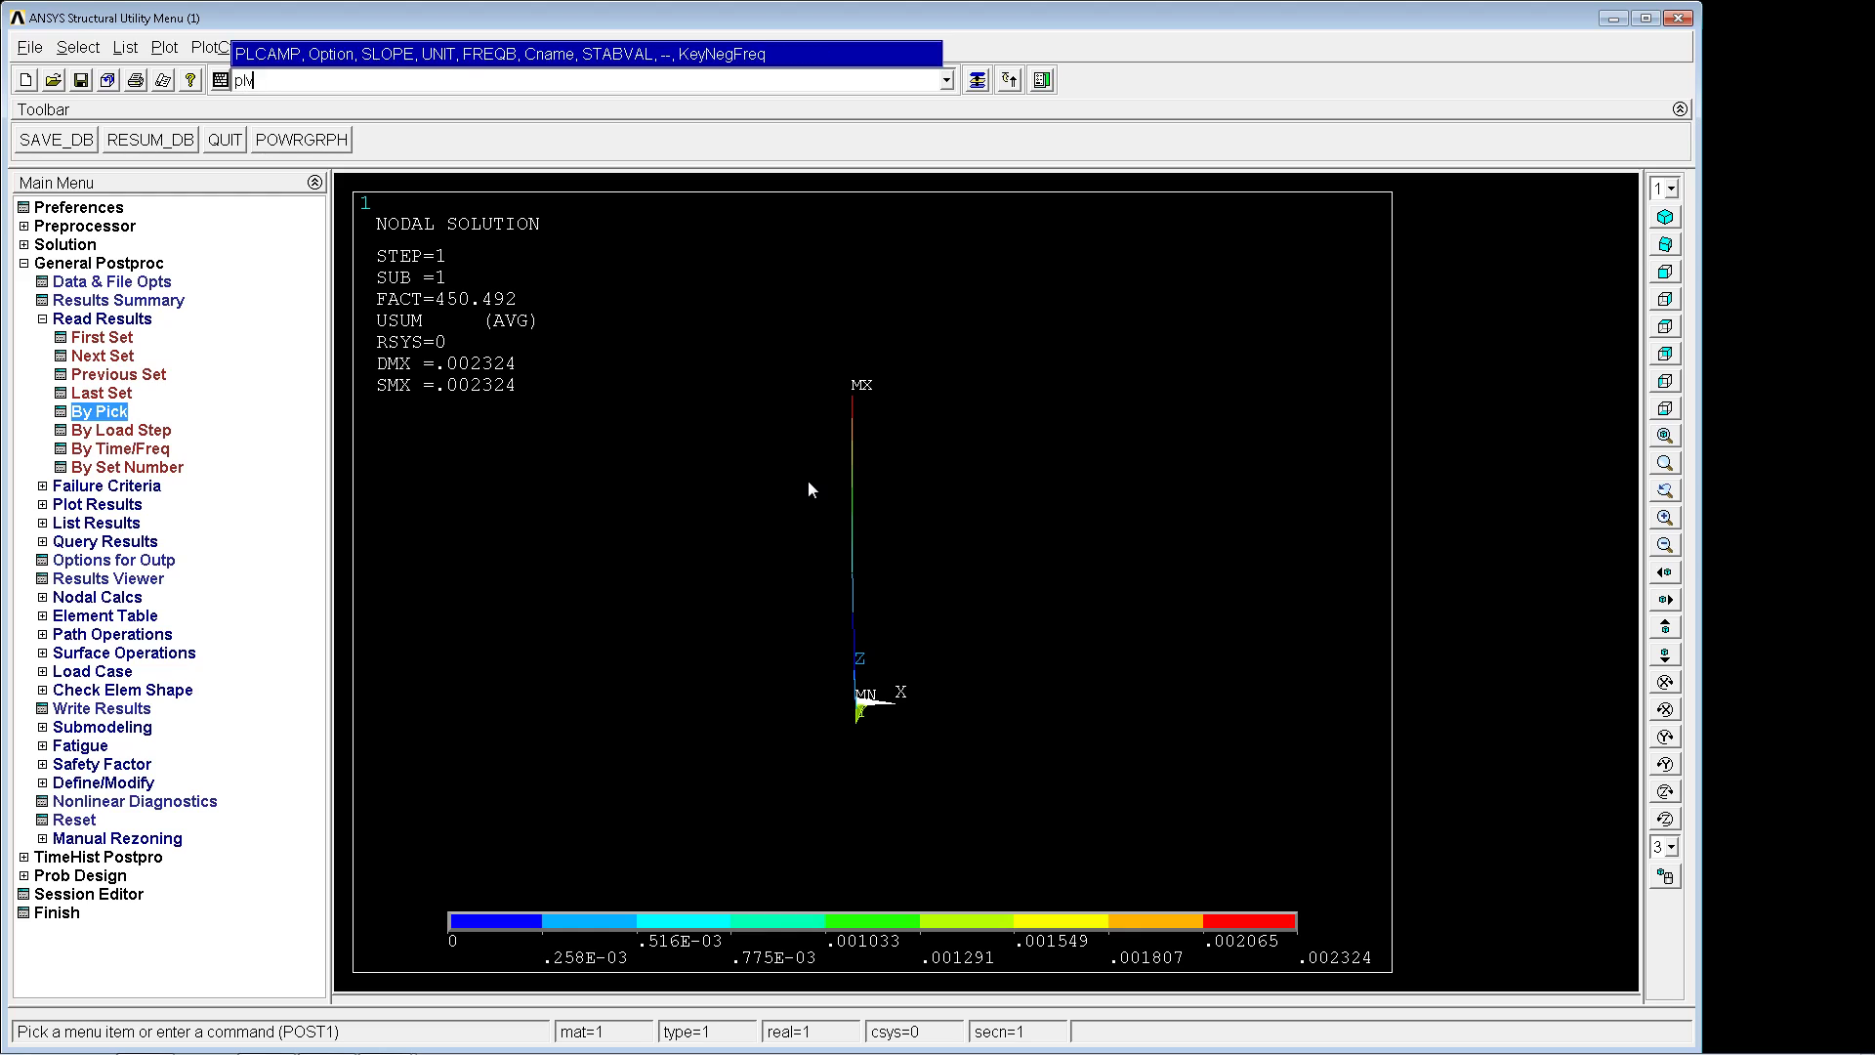
type("vect,u")
key("Return")
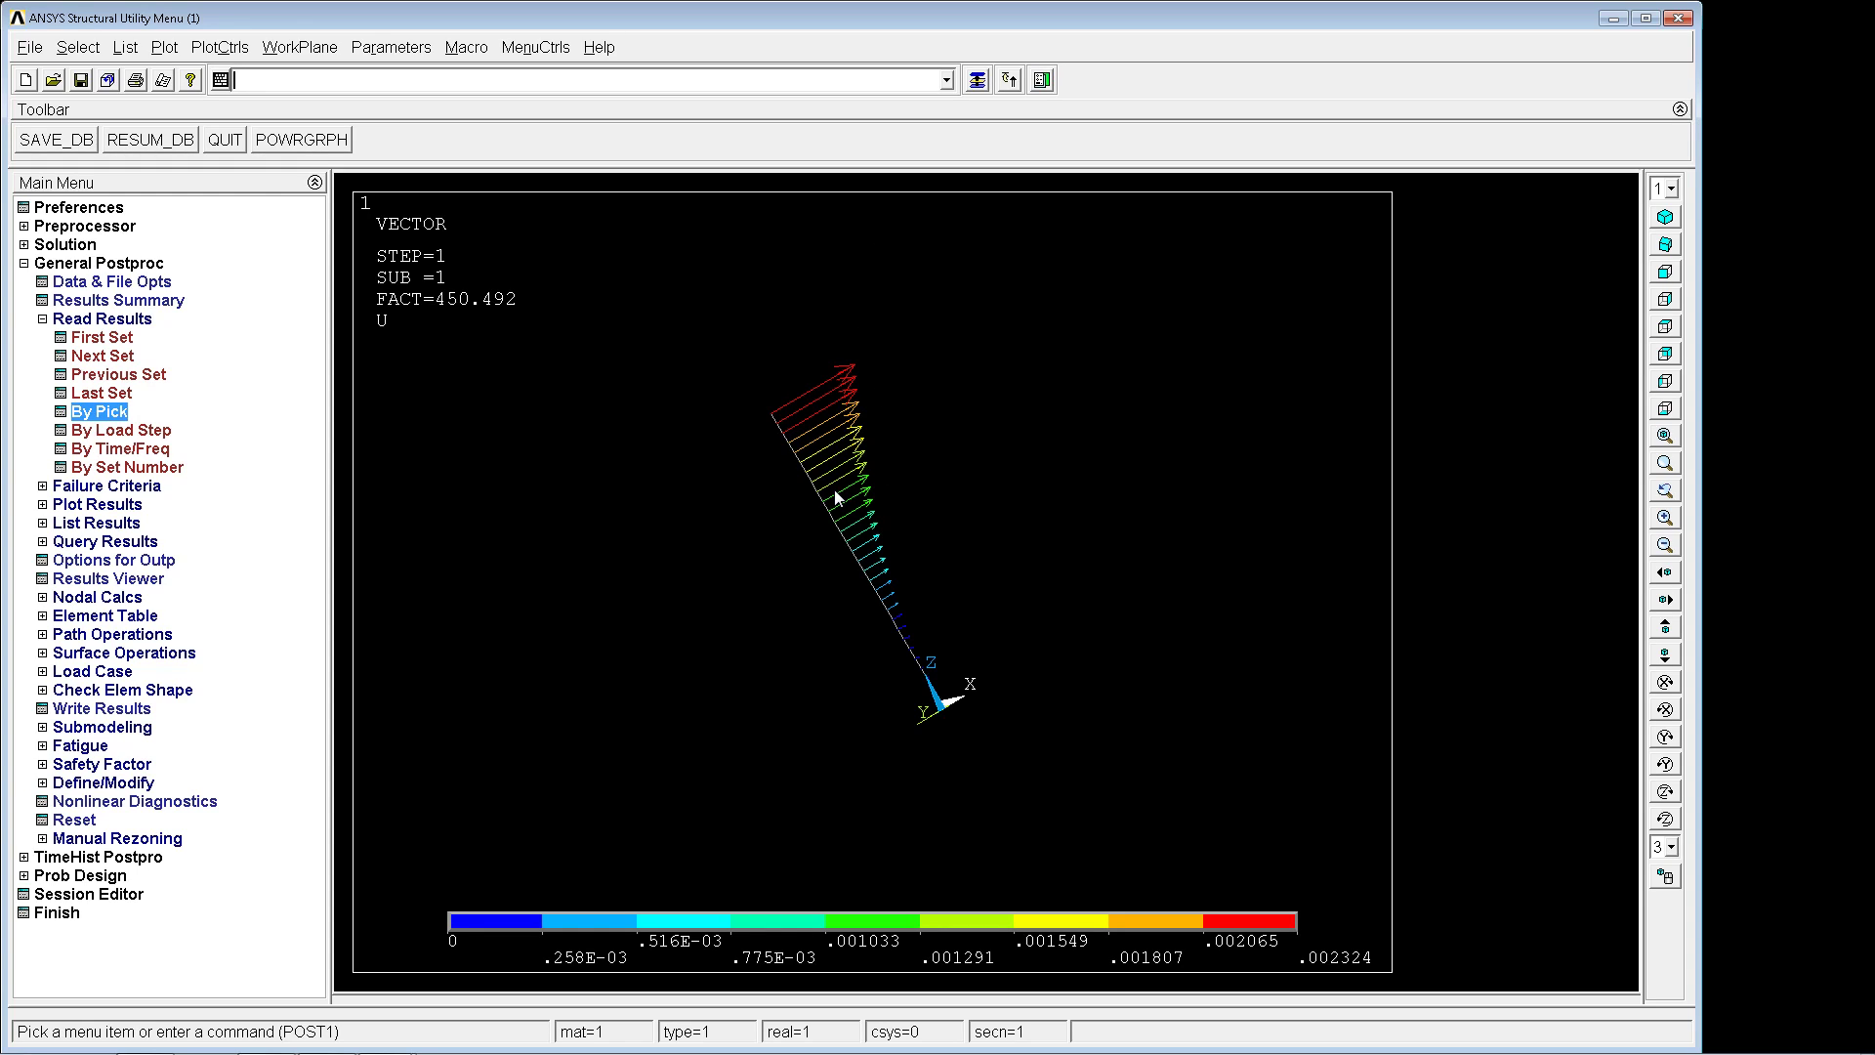
Step: Replot the total displacement contour with plnsol,u,sum and reposition the beam in the view
type("plnsol,u,sum")
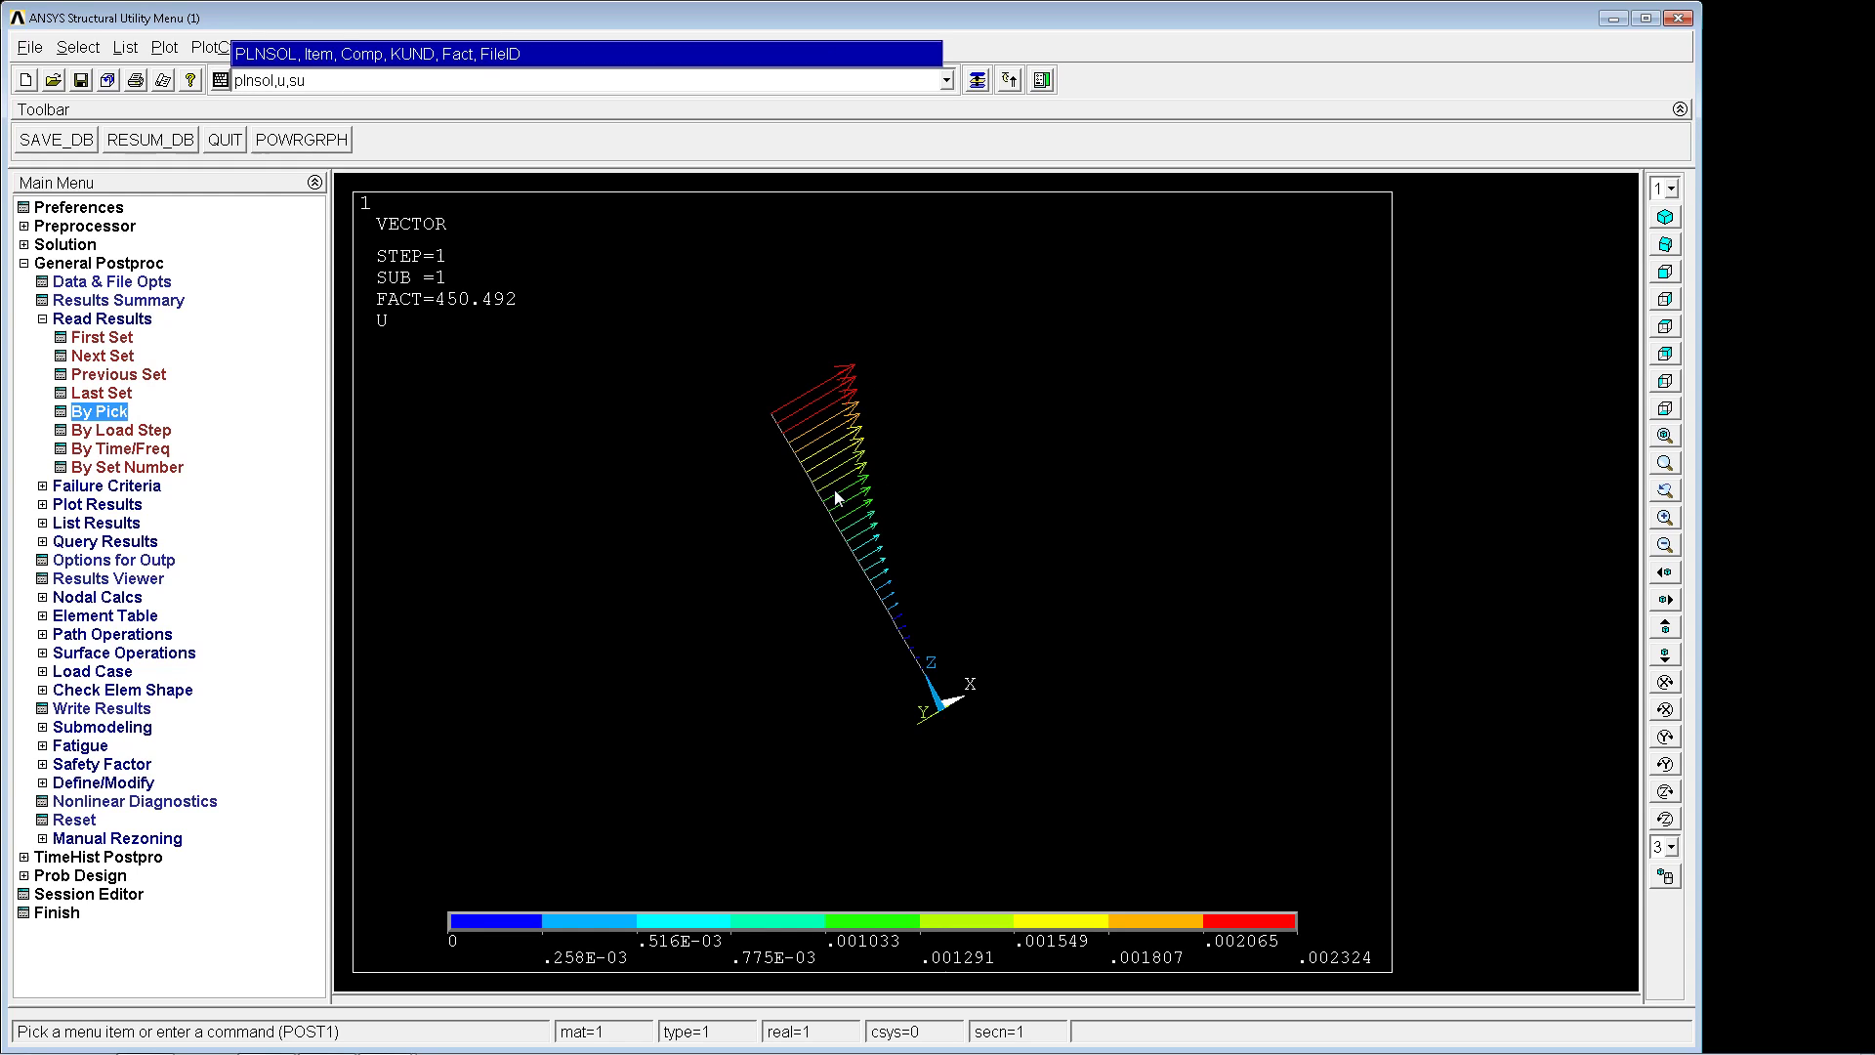
key("Return")
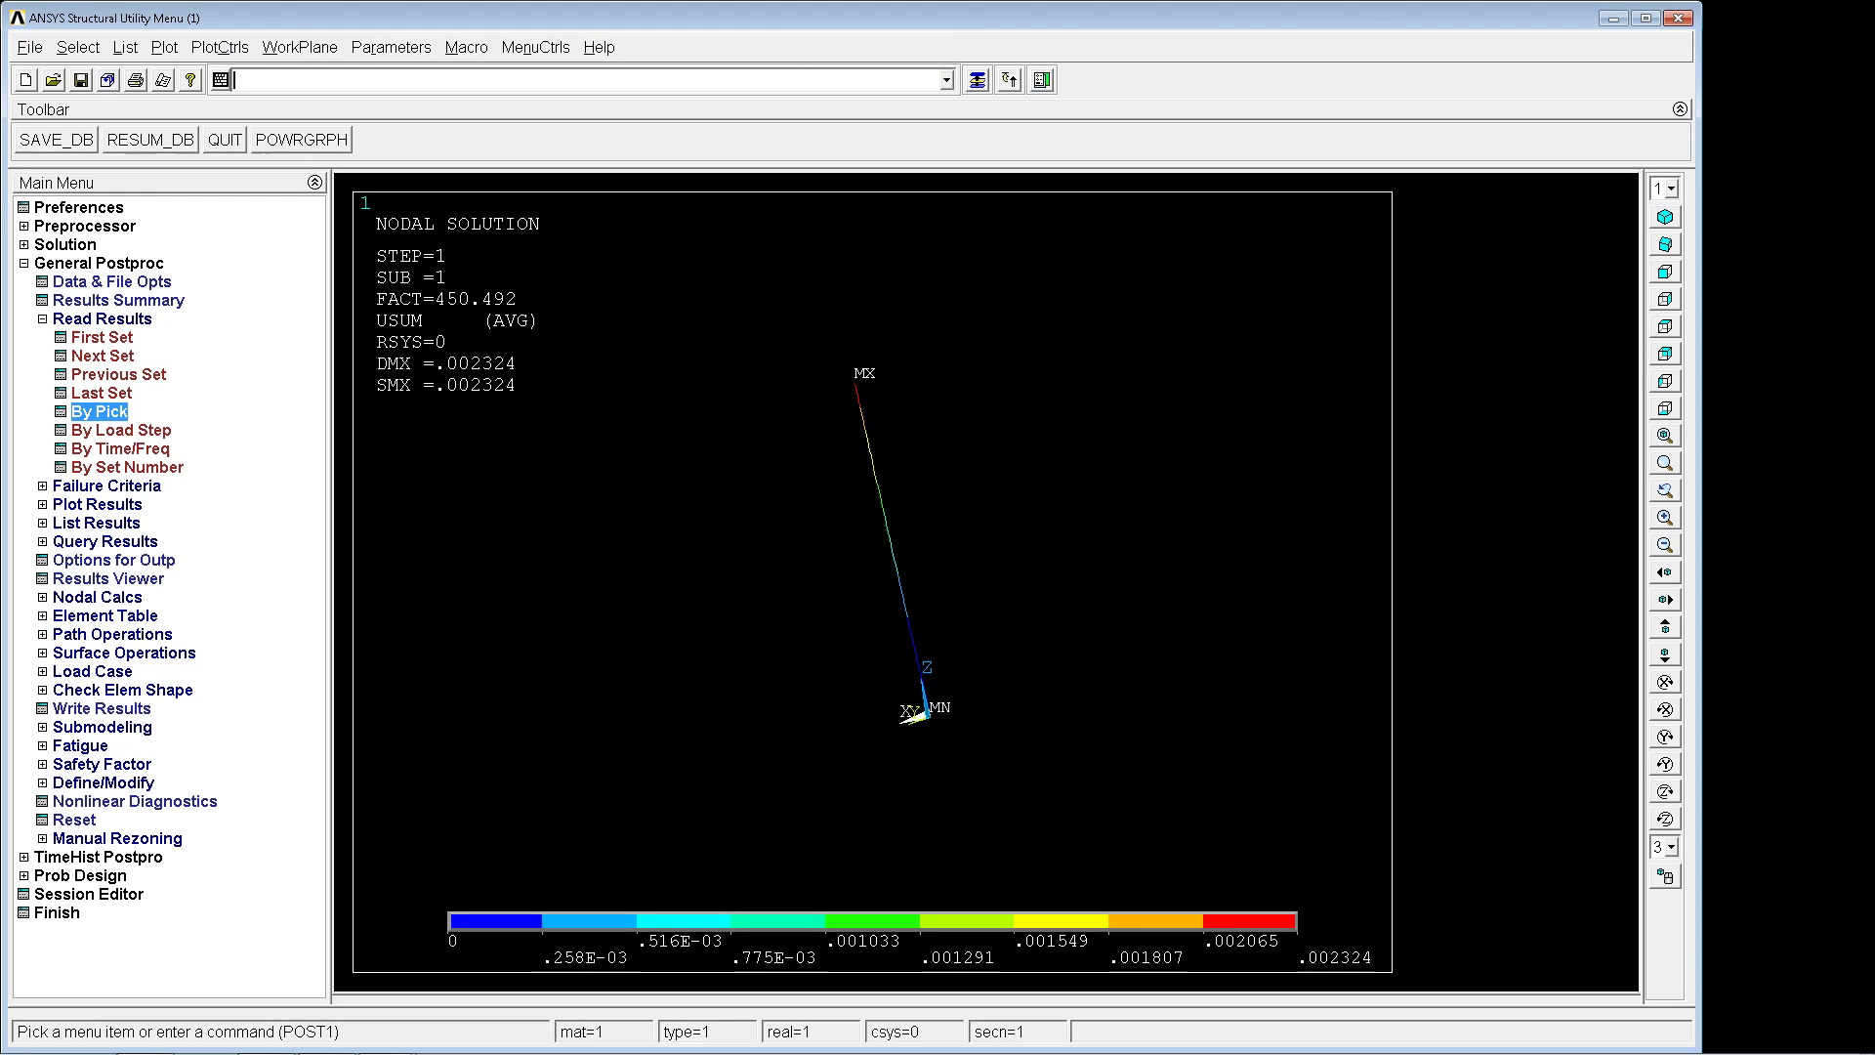
left_click_drag(822, 464, 734, 561, "ctrl")
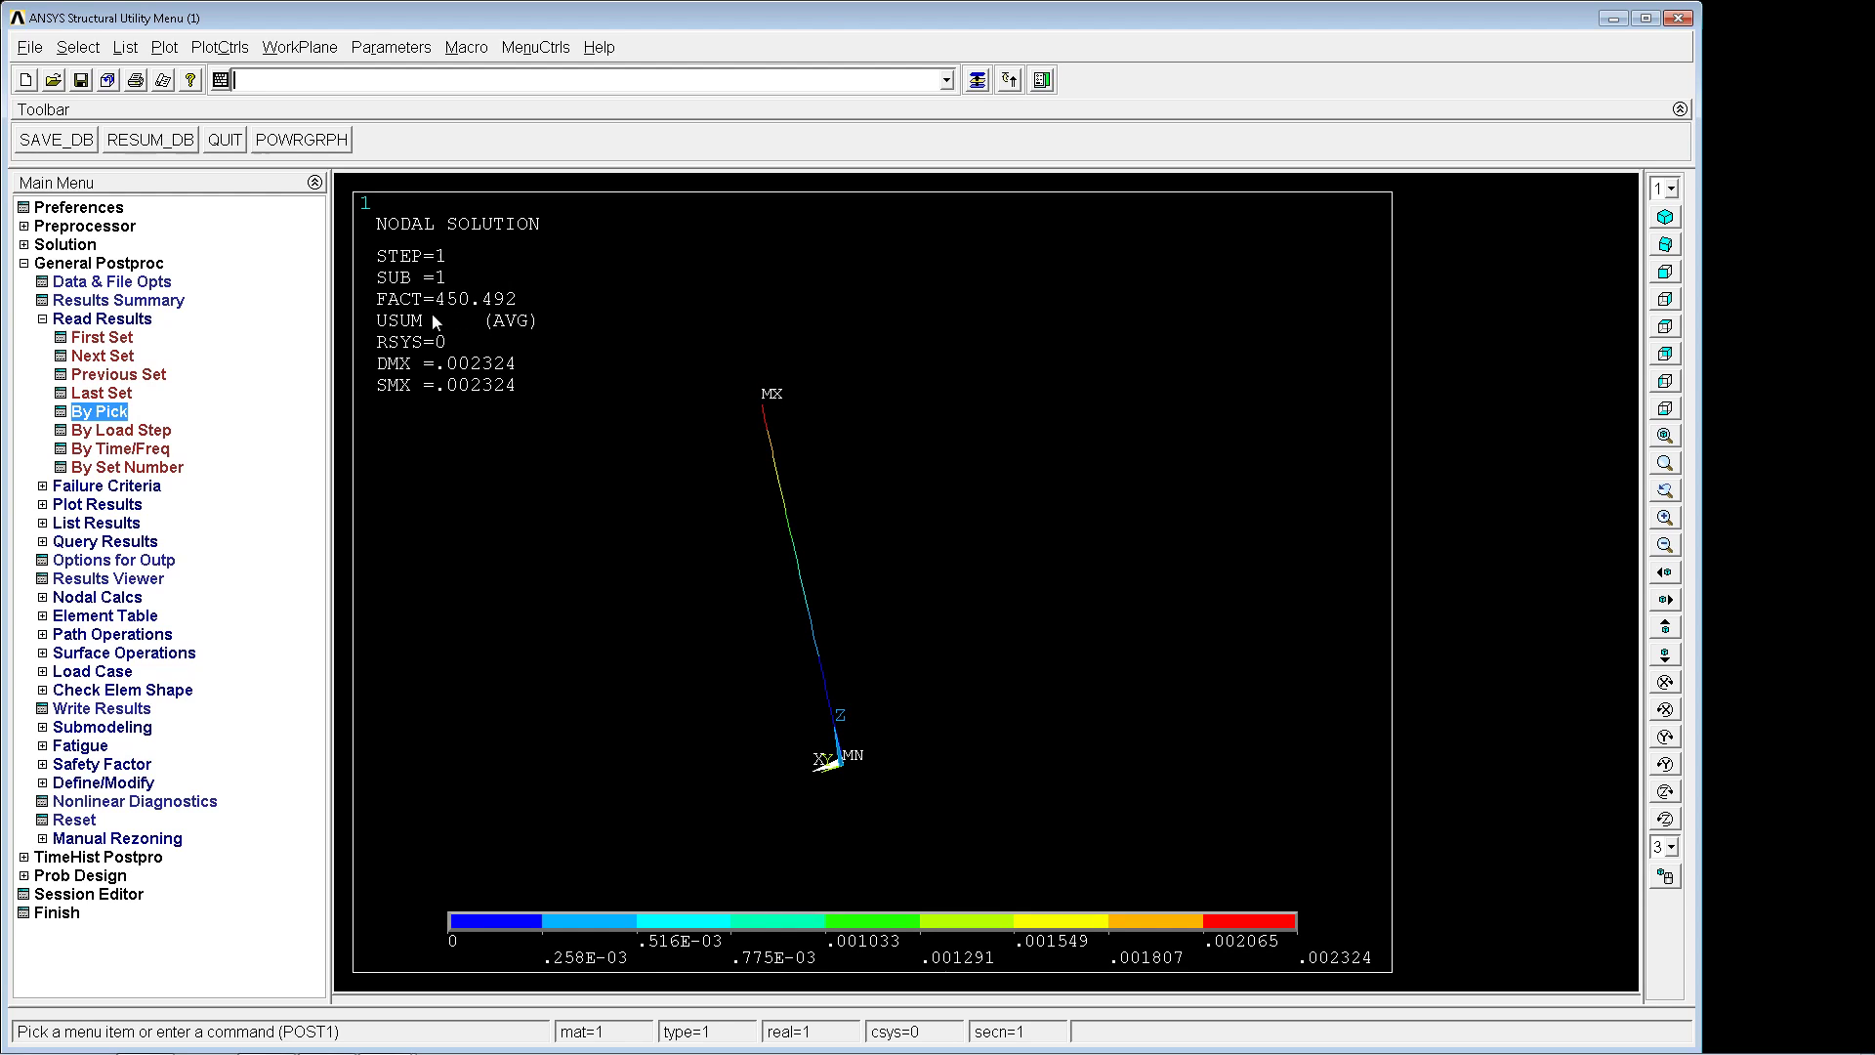
Step: Edit the load command to fk,2,fz,100, reversing the force to tension
left_click(69, 244)
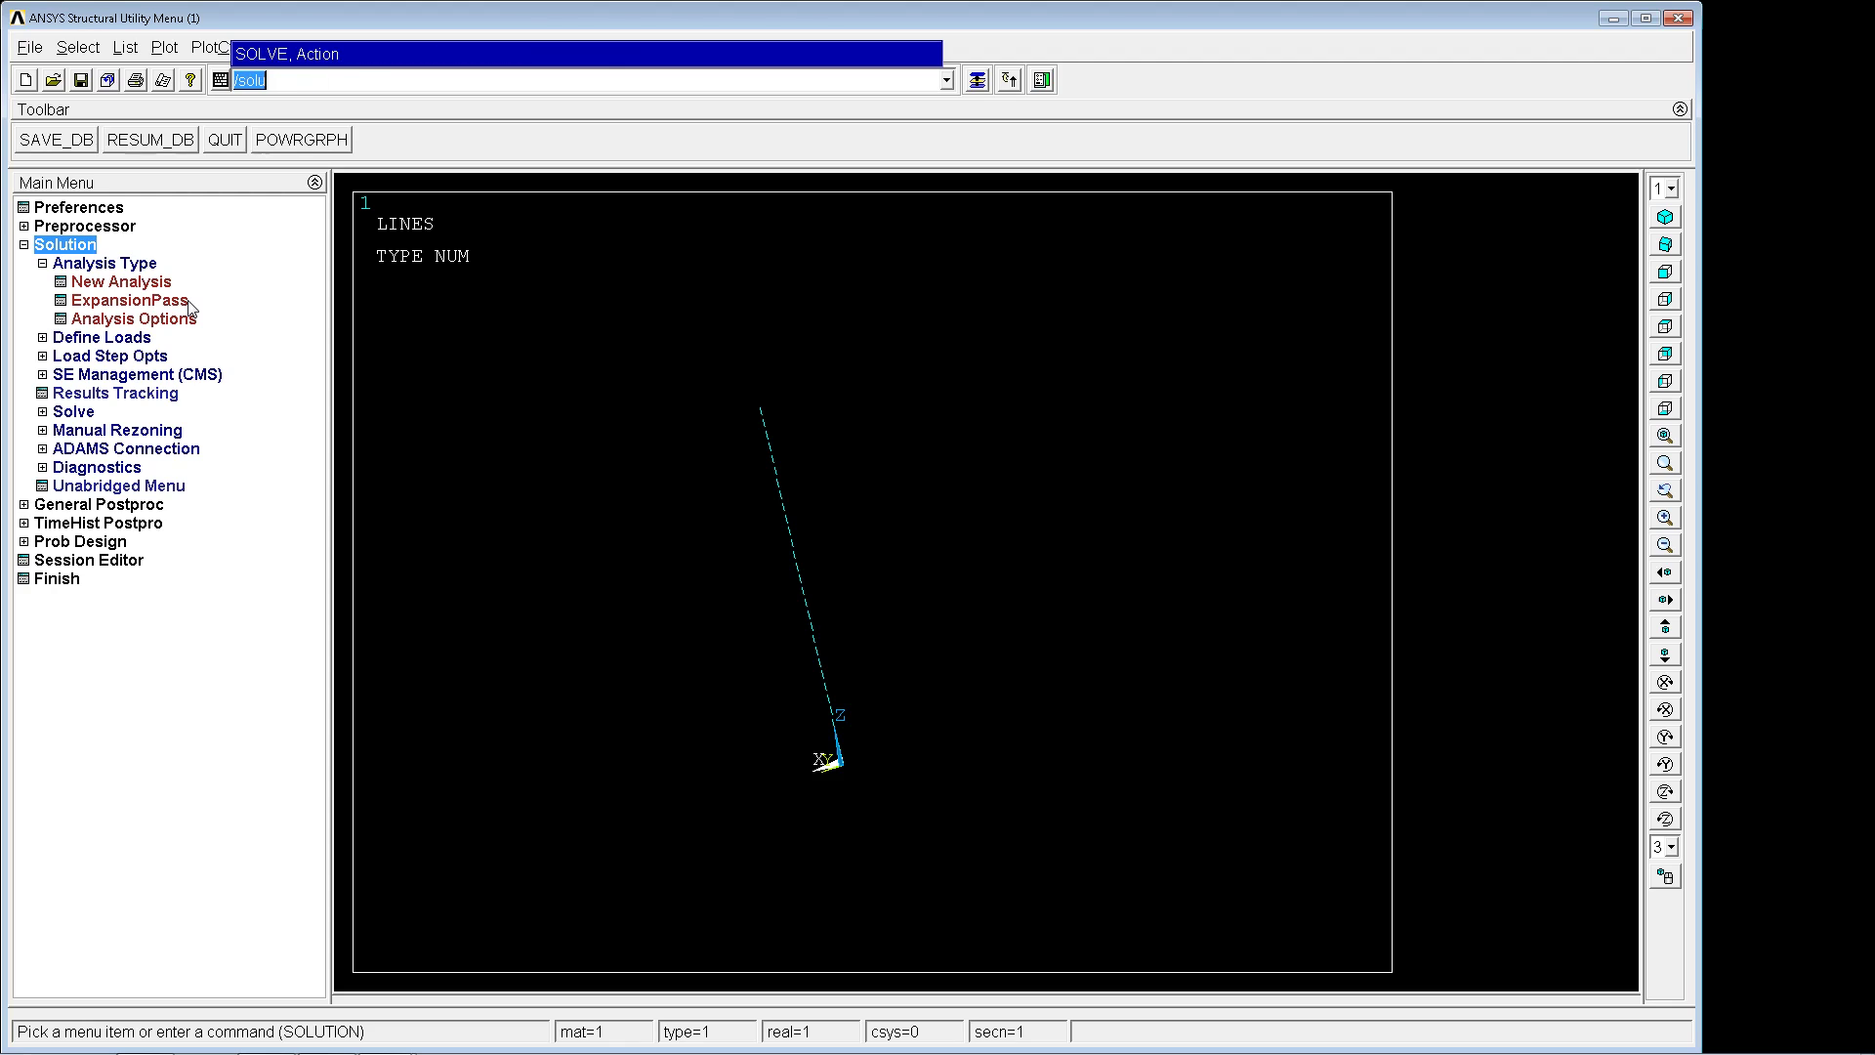
key("Left")
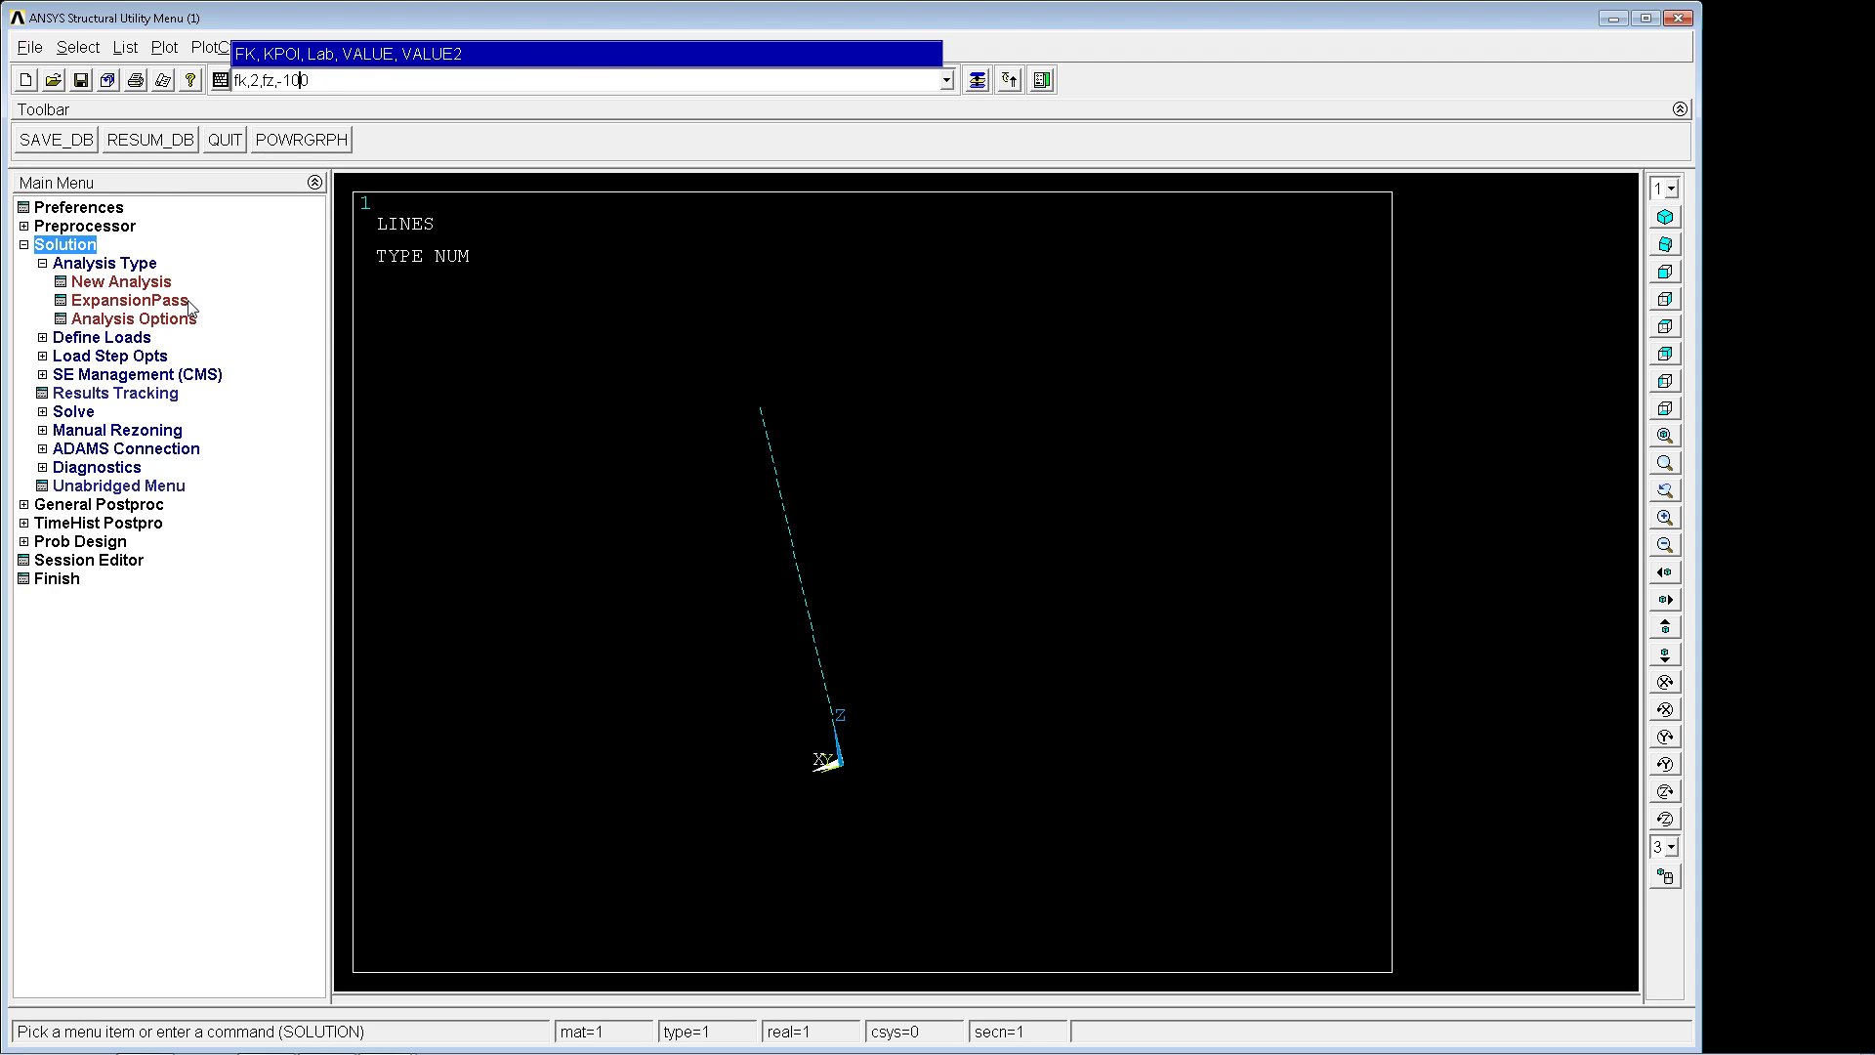
key("Left")
key("Left")
key("BackSpace")
key("Return")
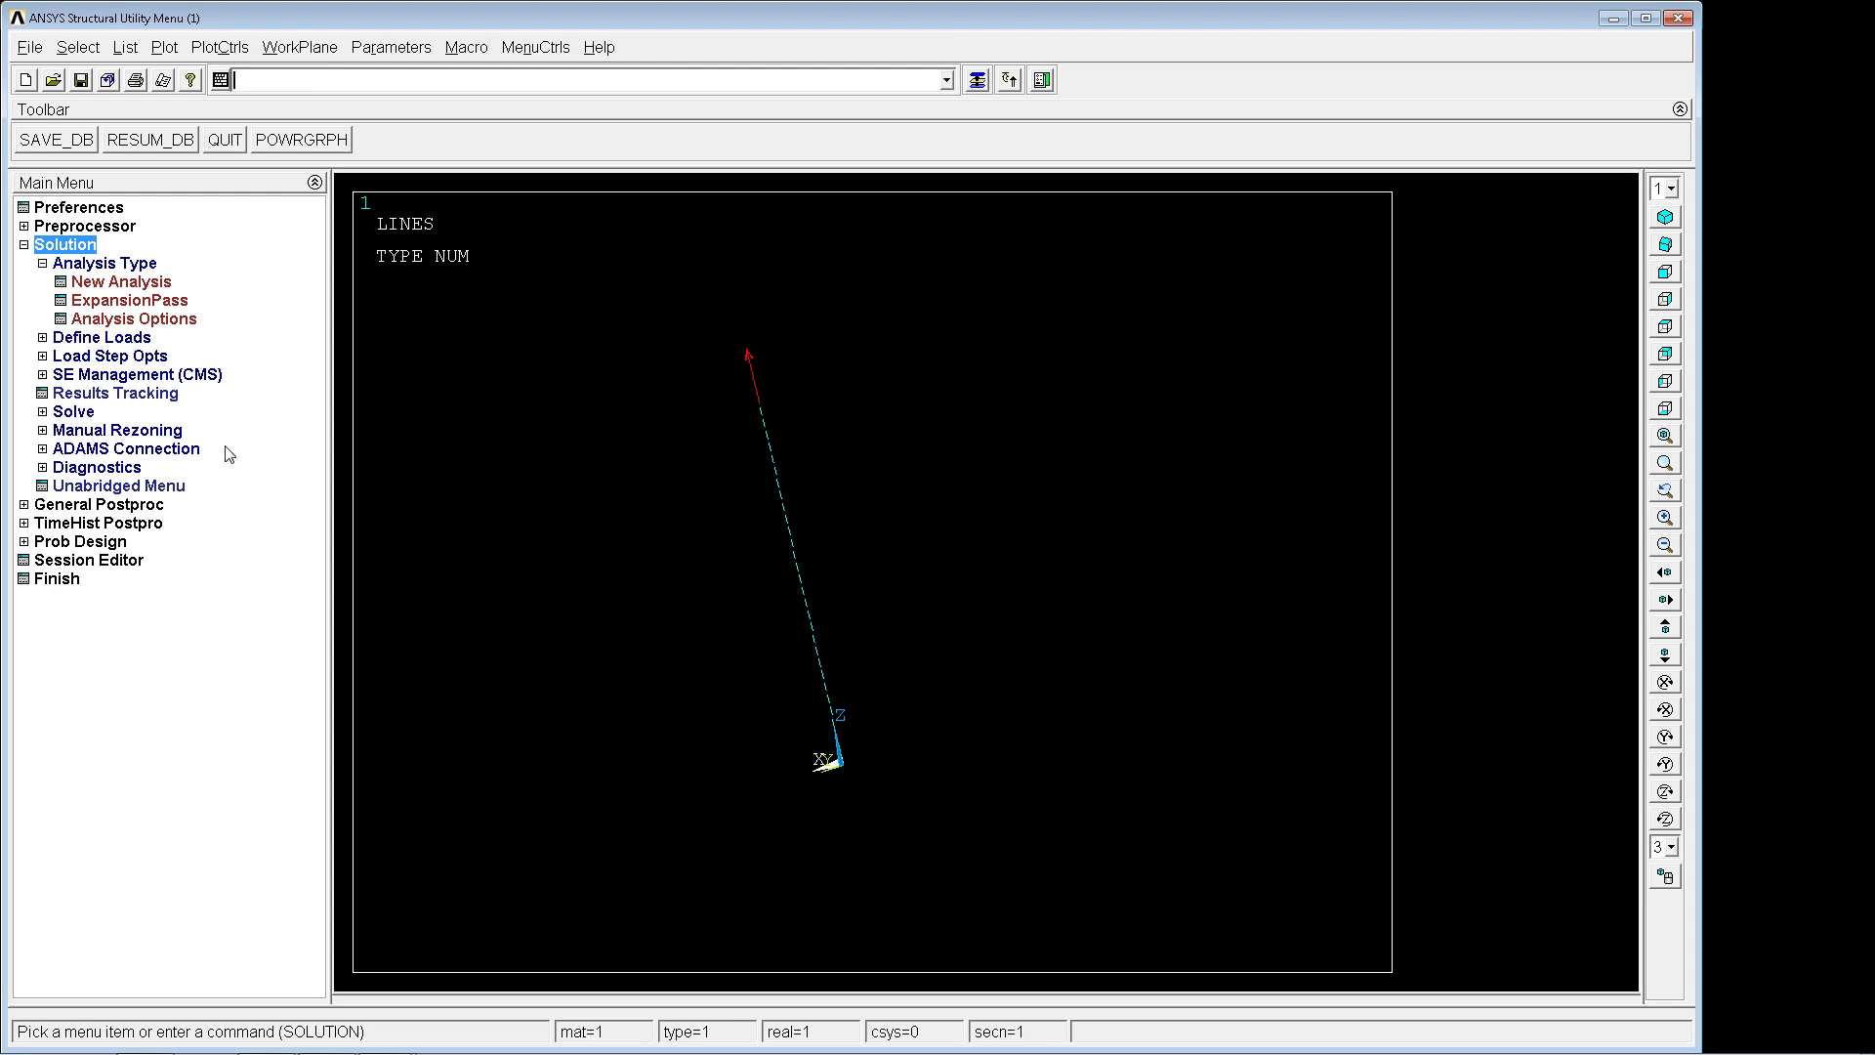
Step: Switch to a new static analysis and solve it
left_click(117, 283)
left_click(1015, 445)
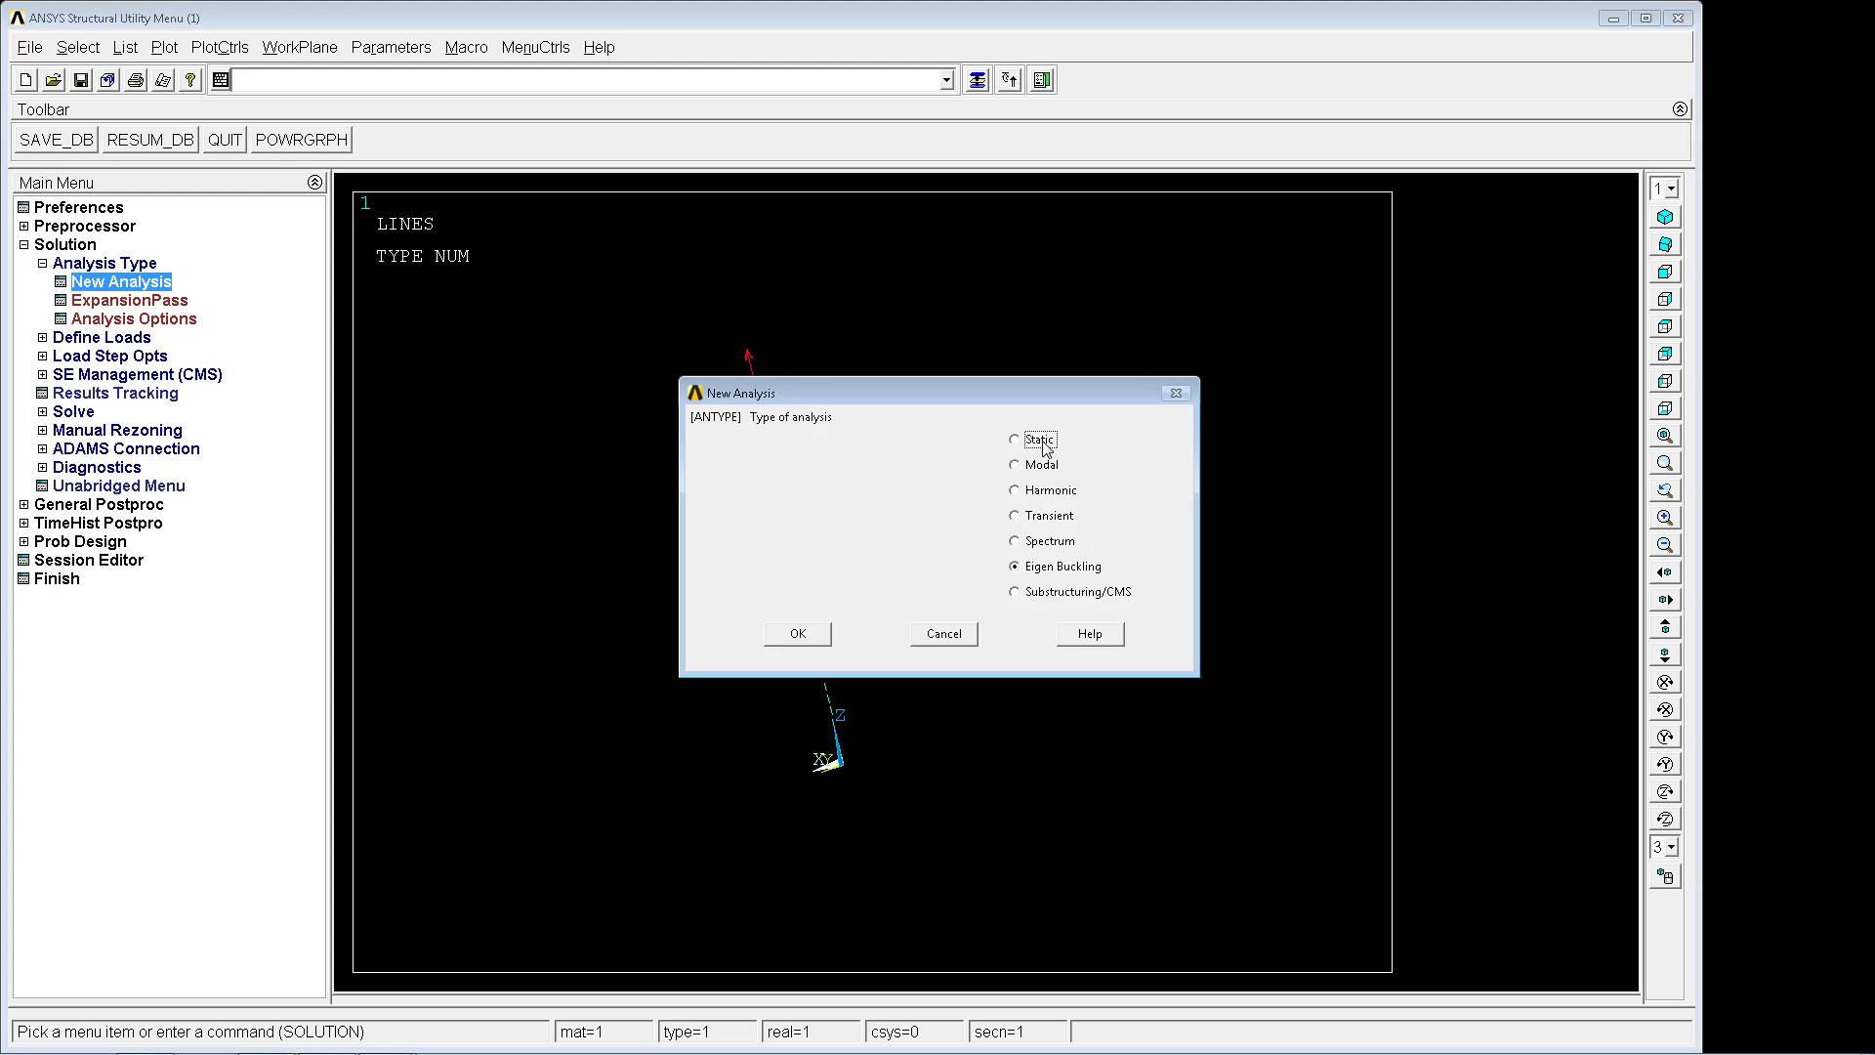
left_click(811, 634)
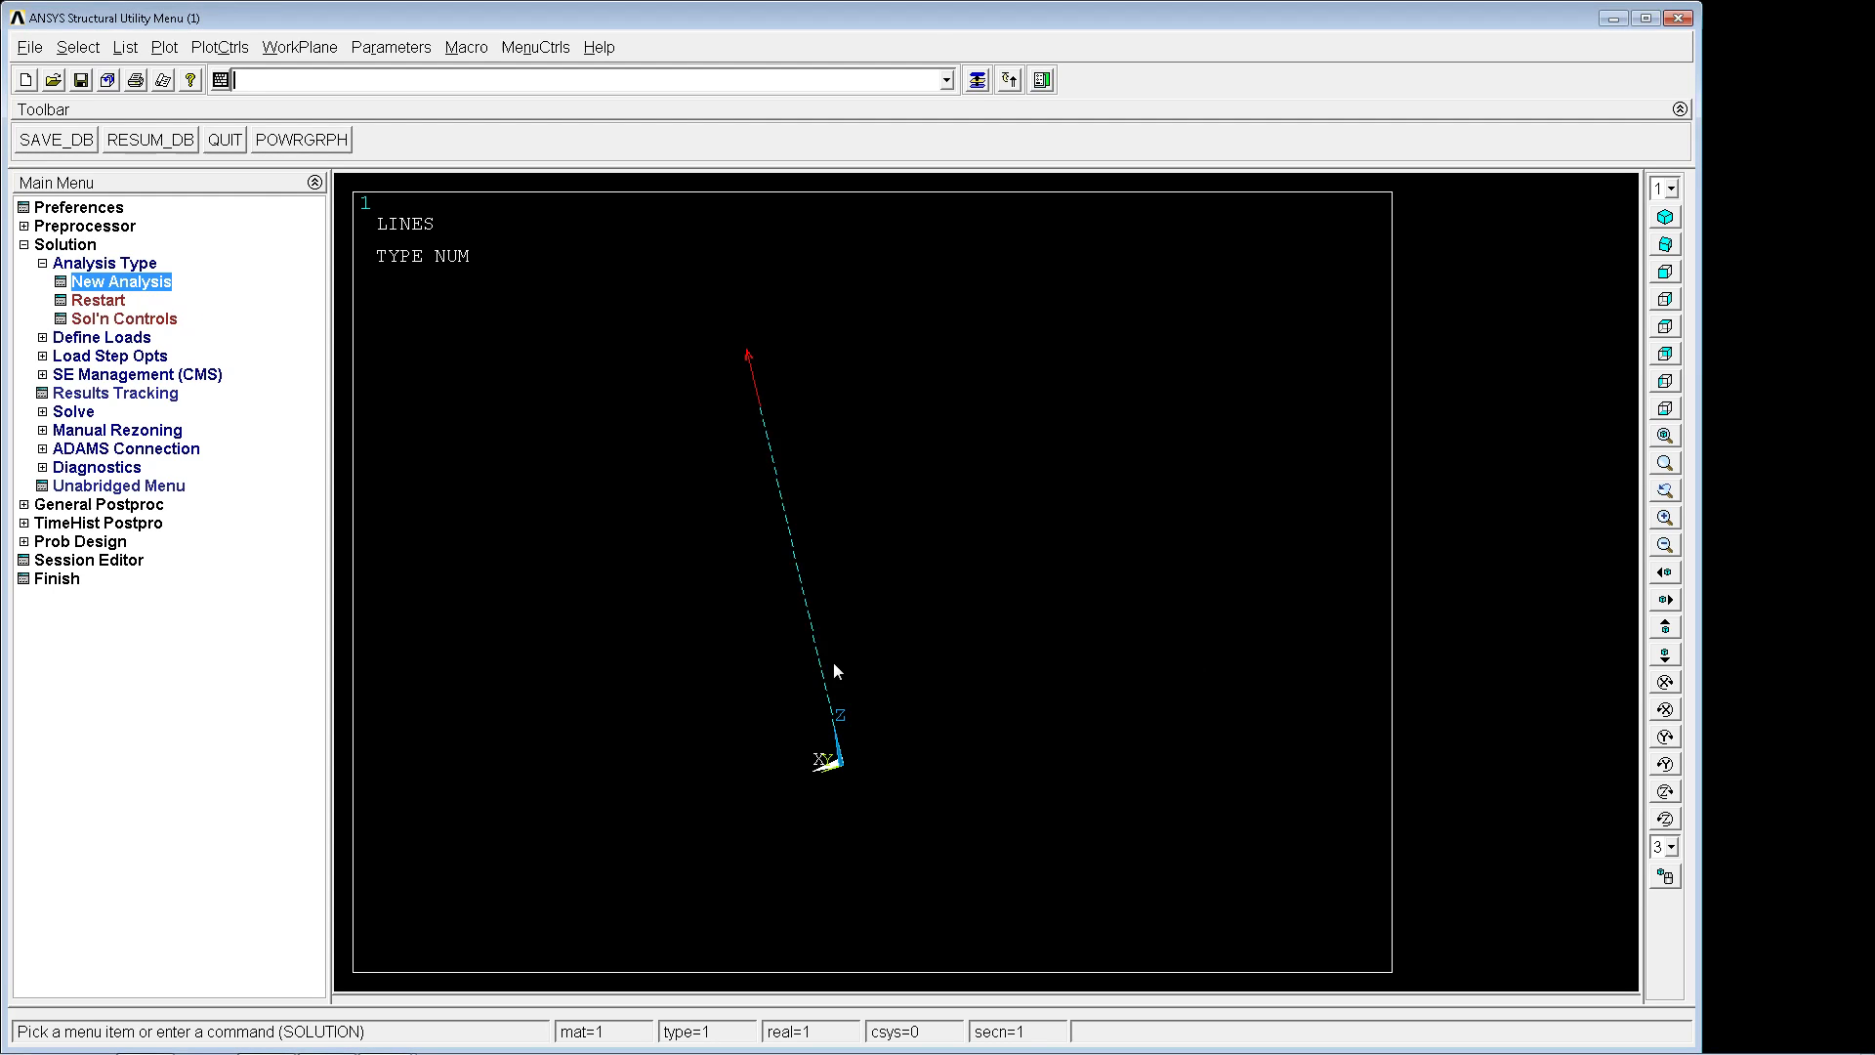
type("solve")
key("Return")
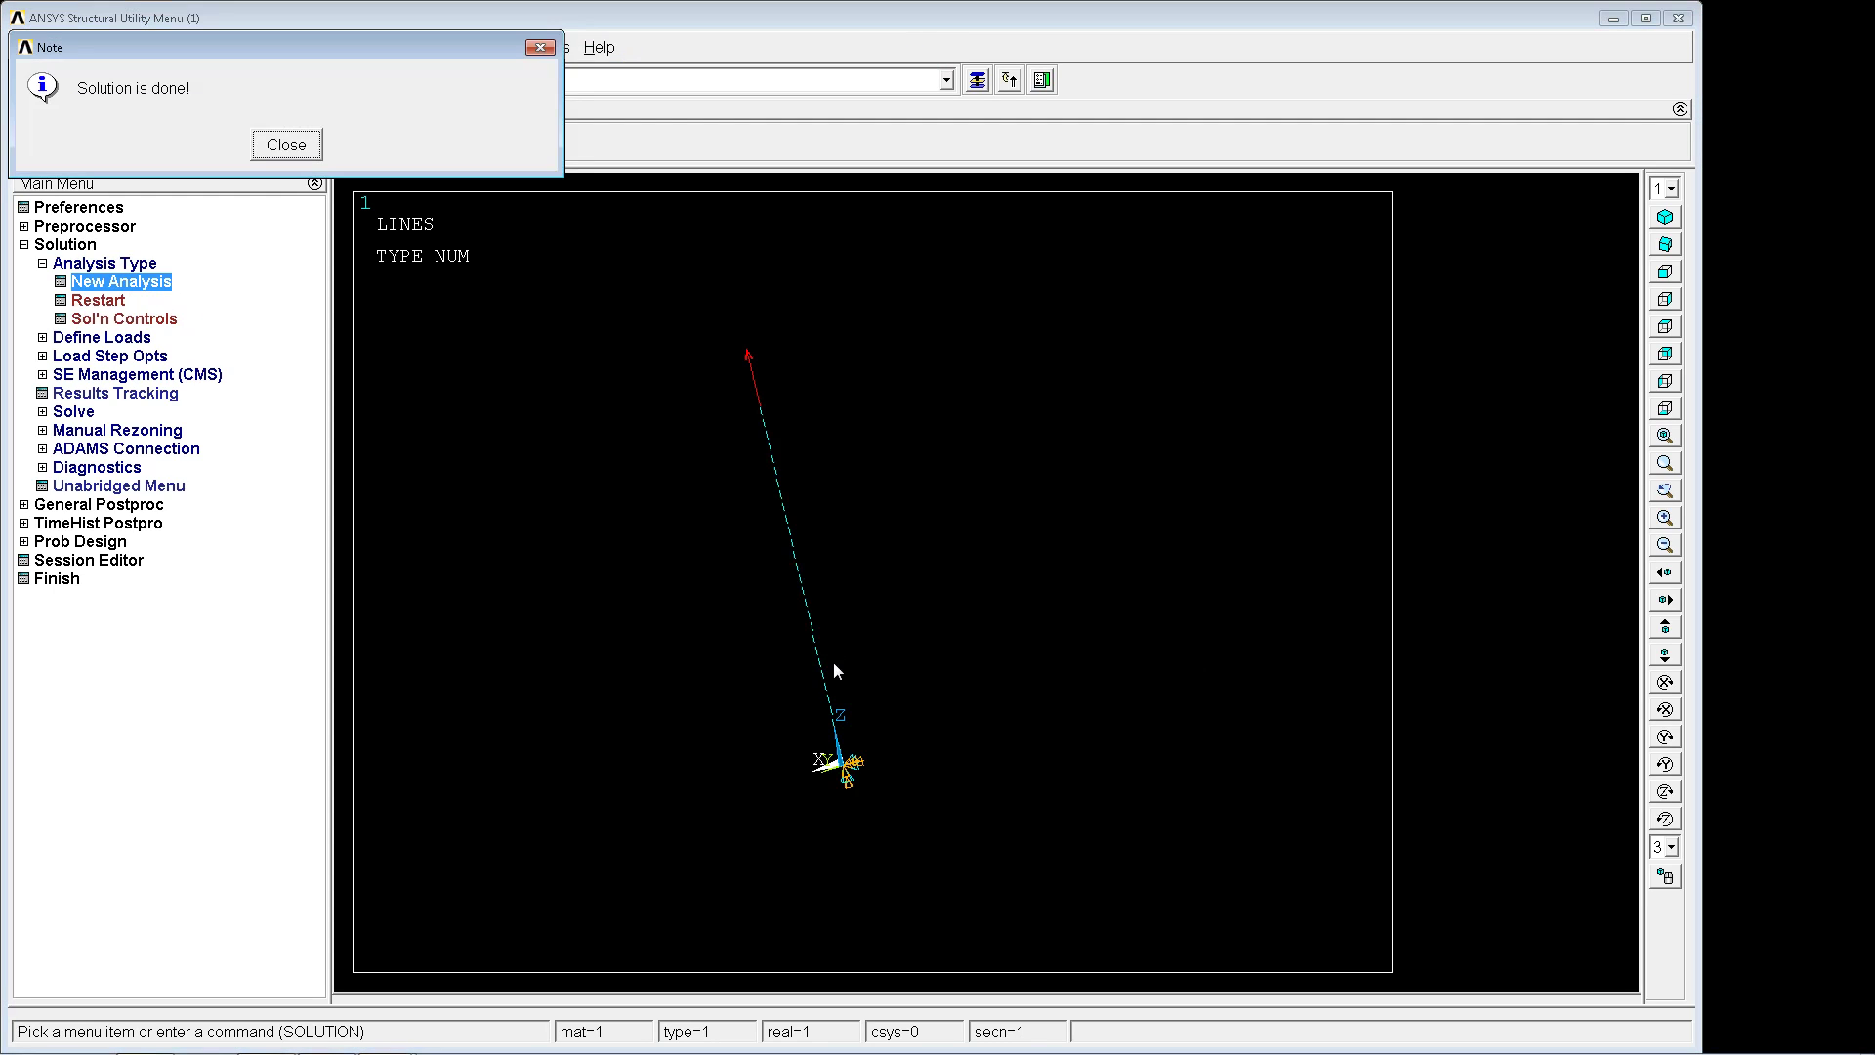
key("Return")
Step: Switch back to Eigen Buckling analysis and solve it, accepting the warnings
left_click(141, 284)
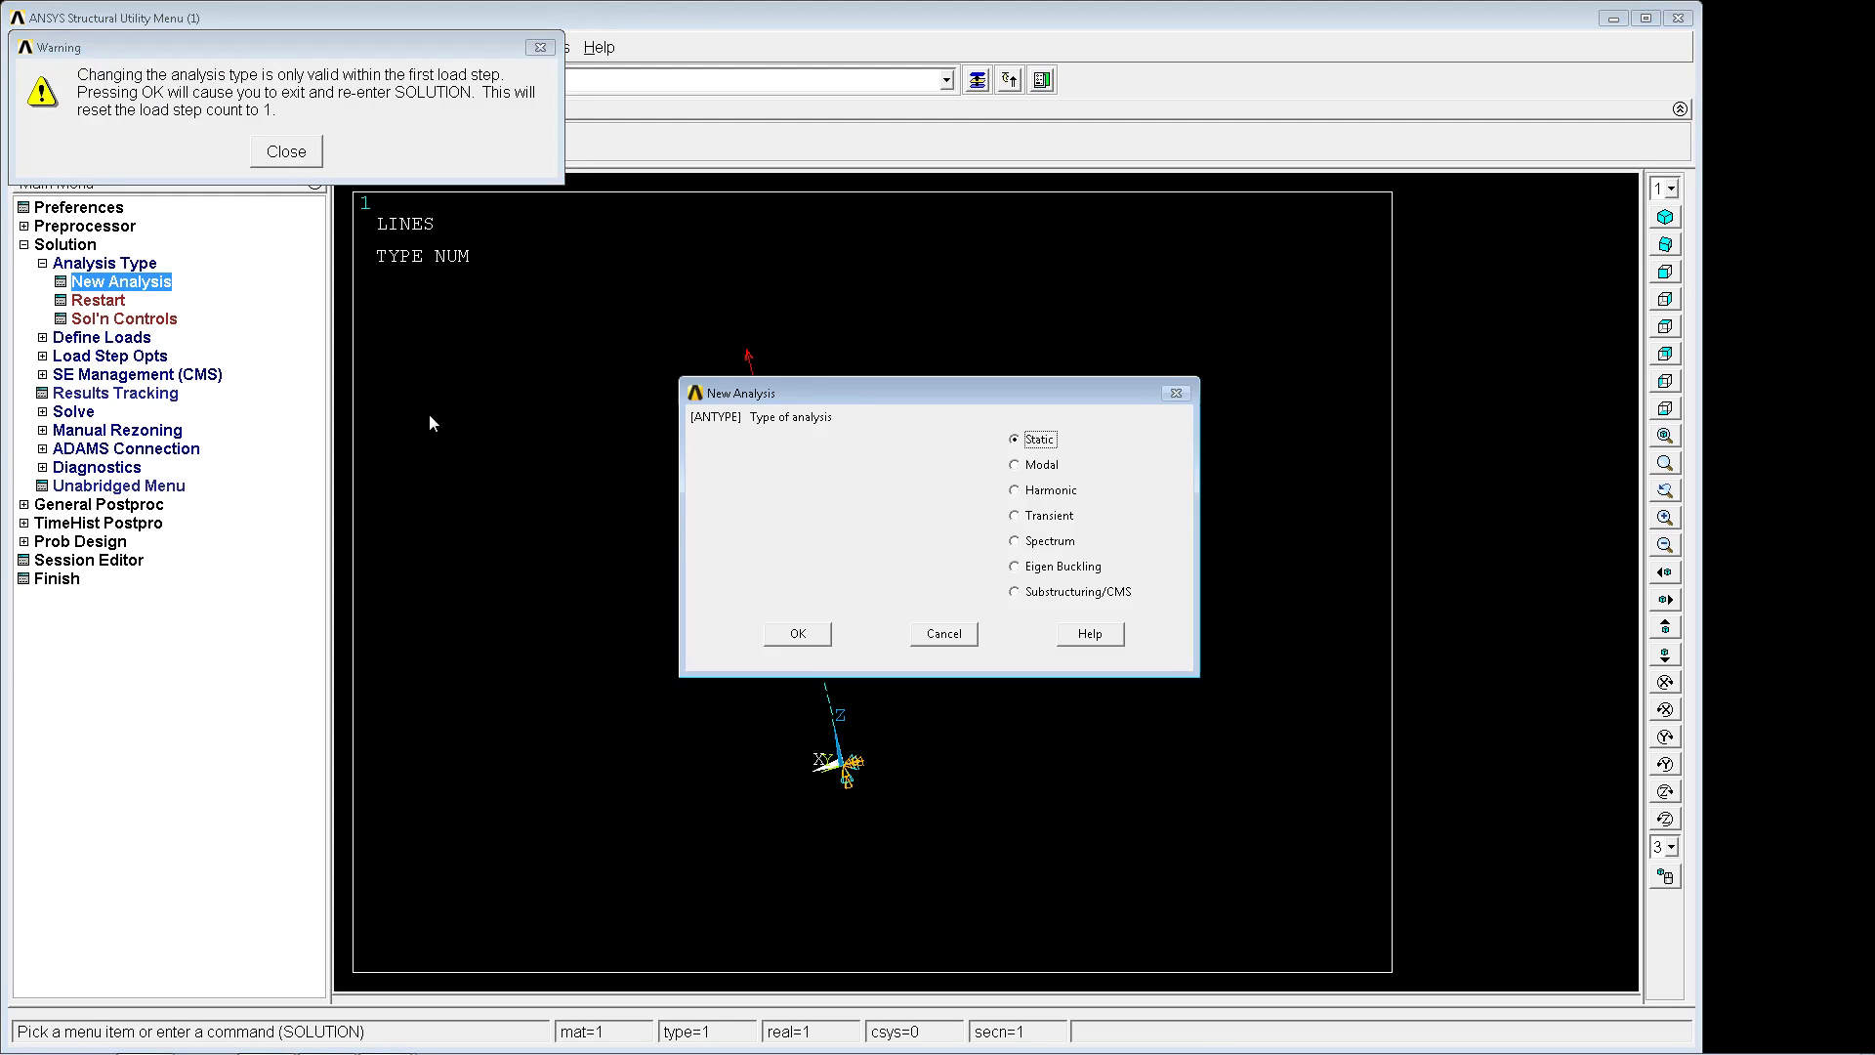
left_click(1062, 566)
left_click(827, 634)
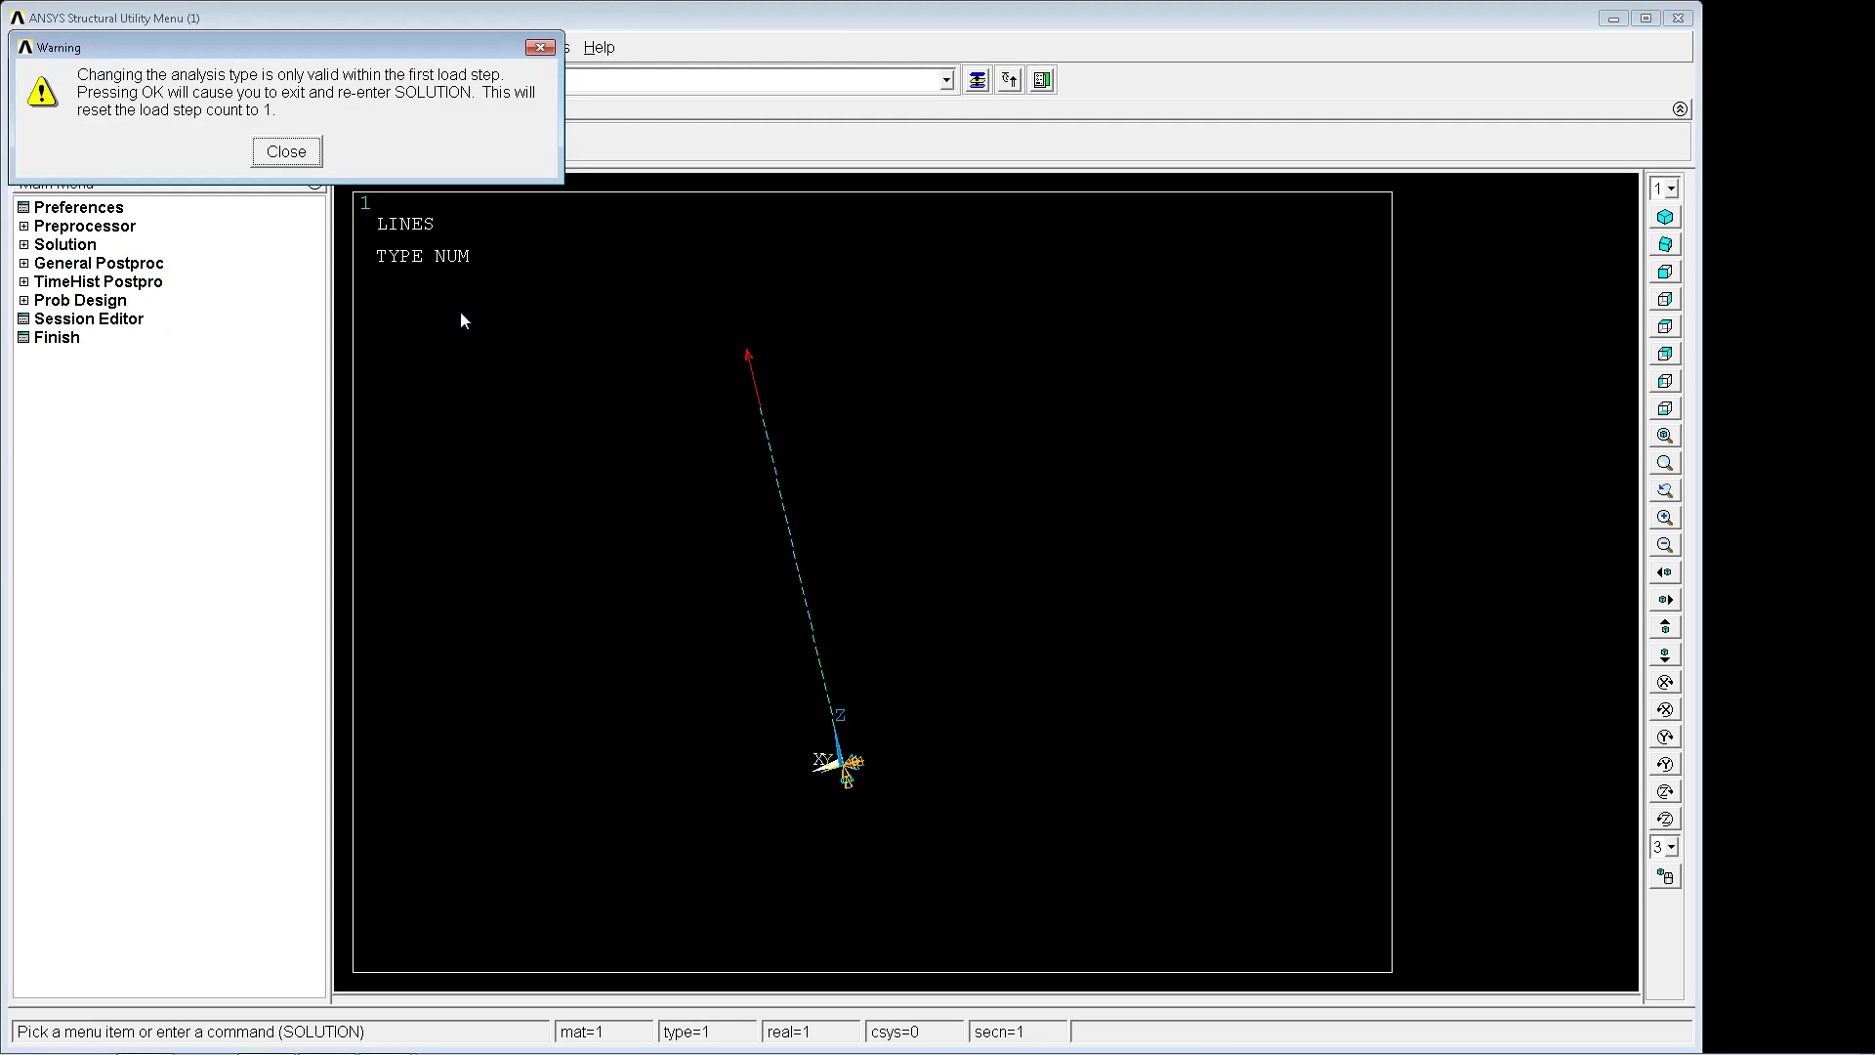
left_click(311, 158)
type("solve")
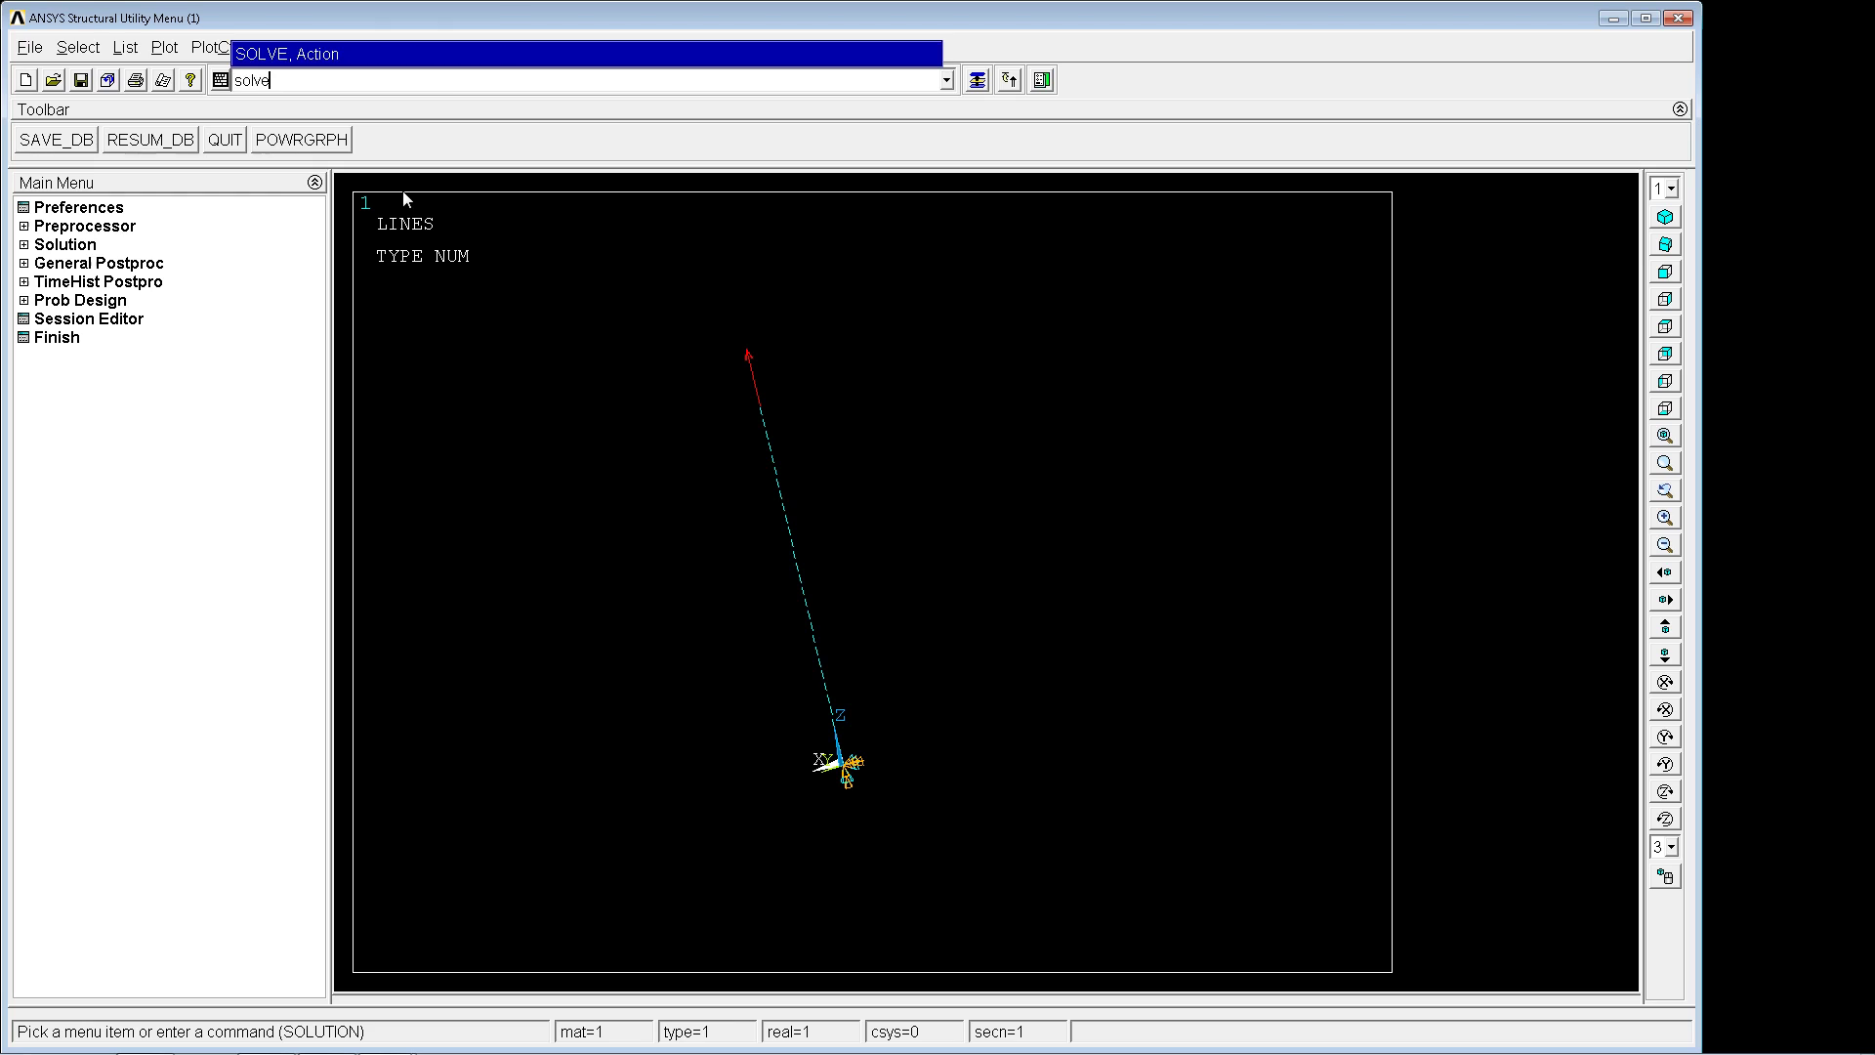
key("Return")
left_click(248, 144)
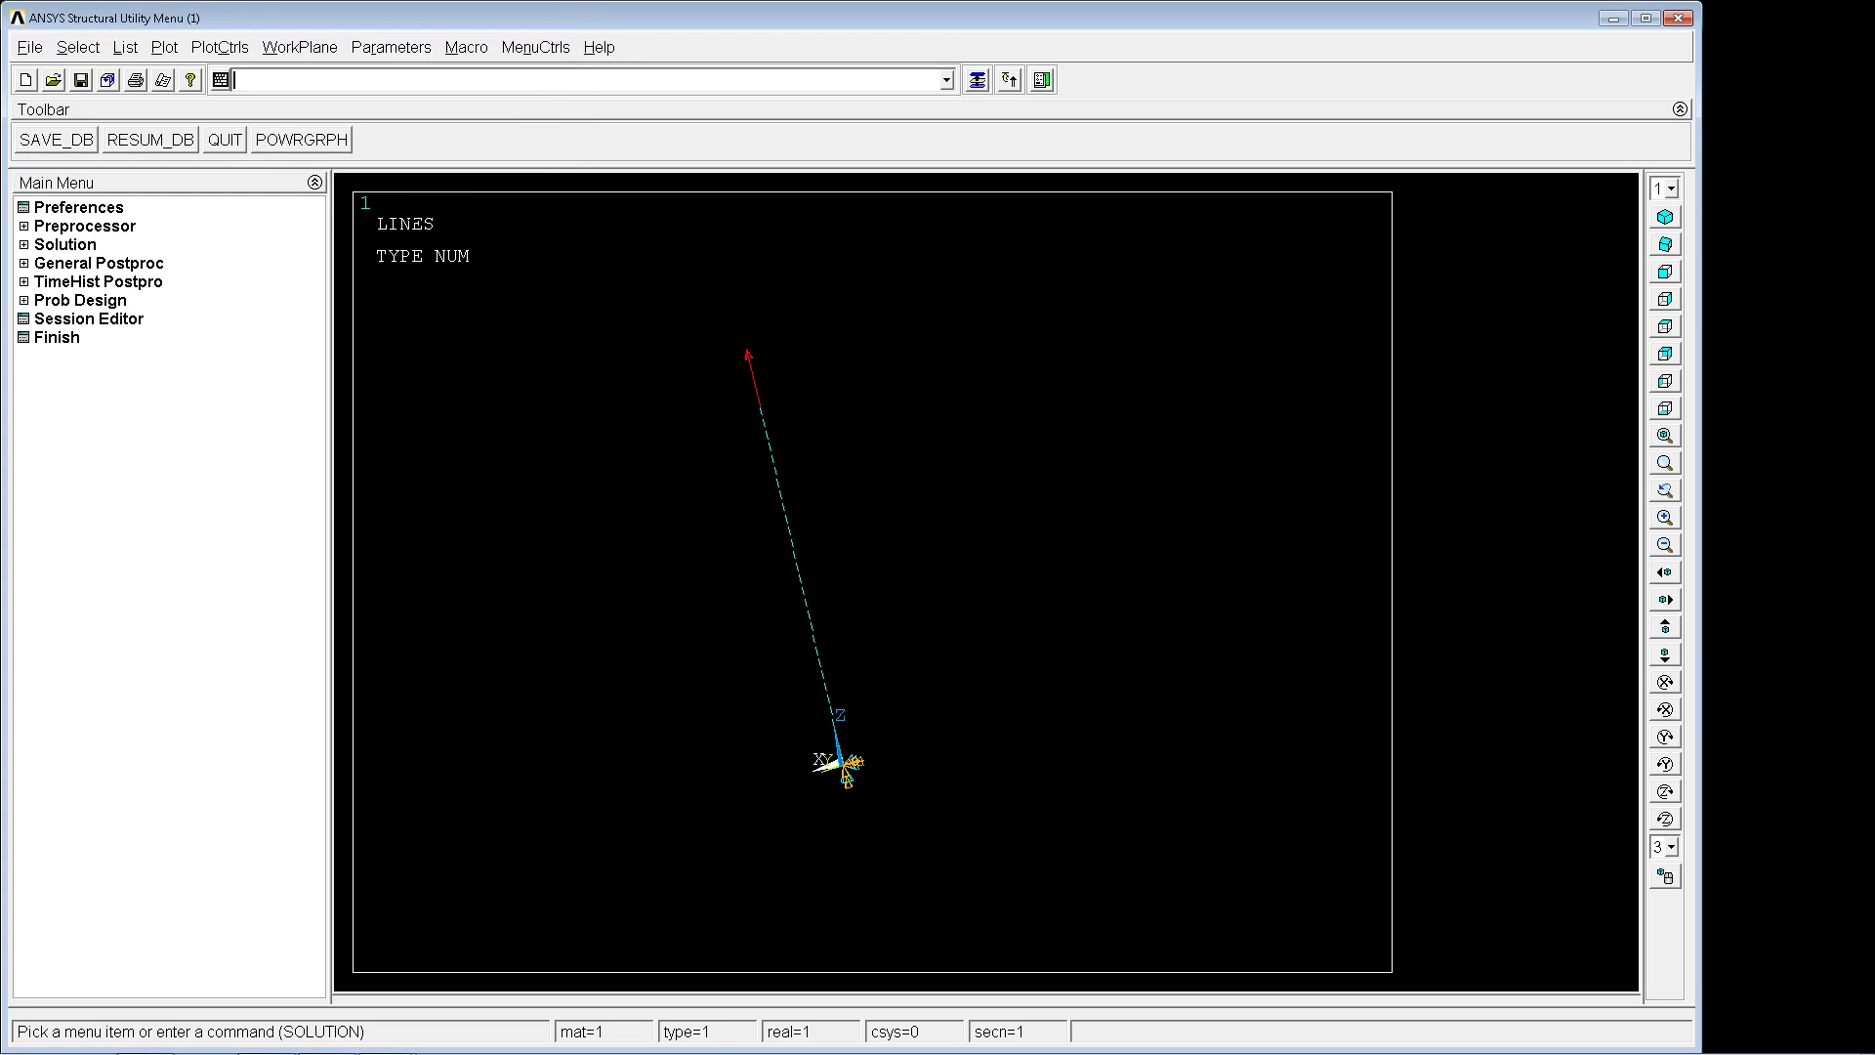
left_click(284, 143)
Step: Read result set 1 (factor -450.492) and plot its total displacement contour with PLNSOL,U,SUM
left_click(87, 228)
left_click(88, 229)
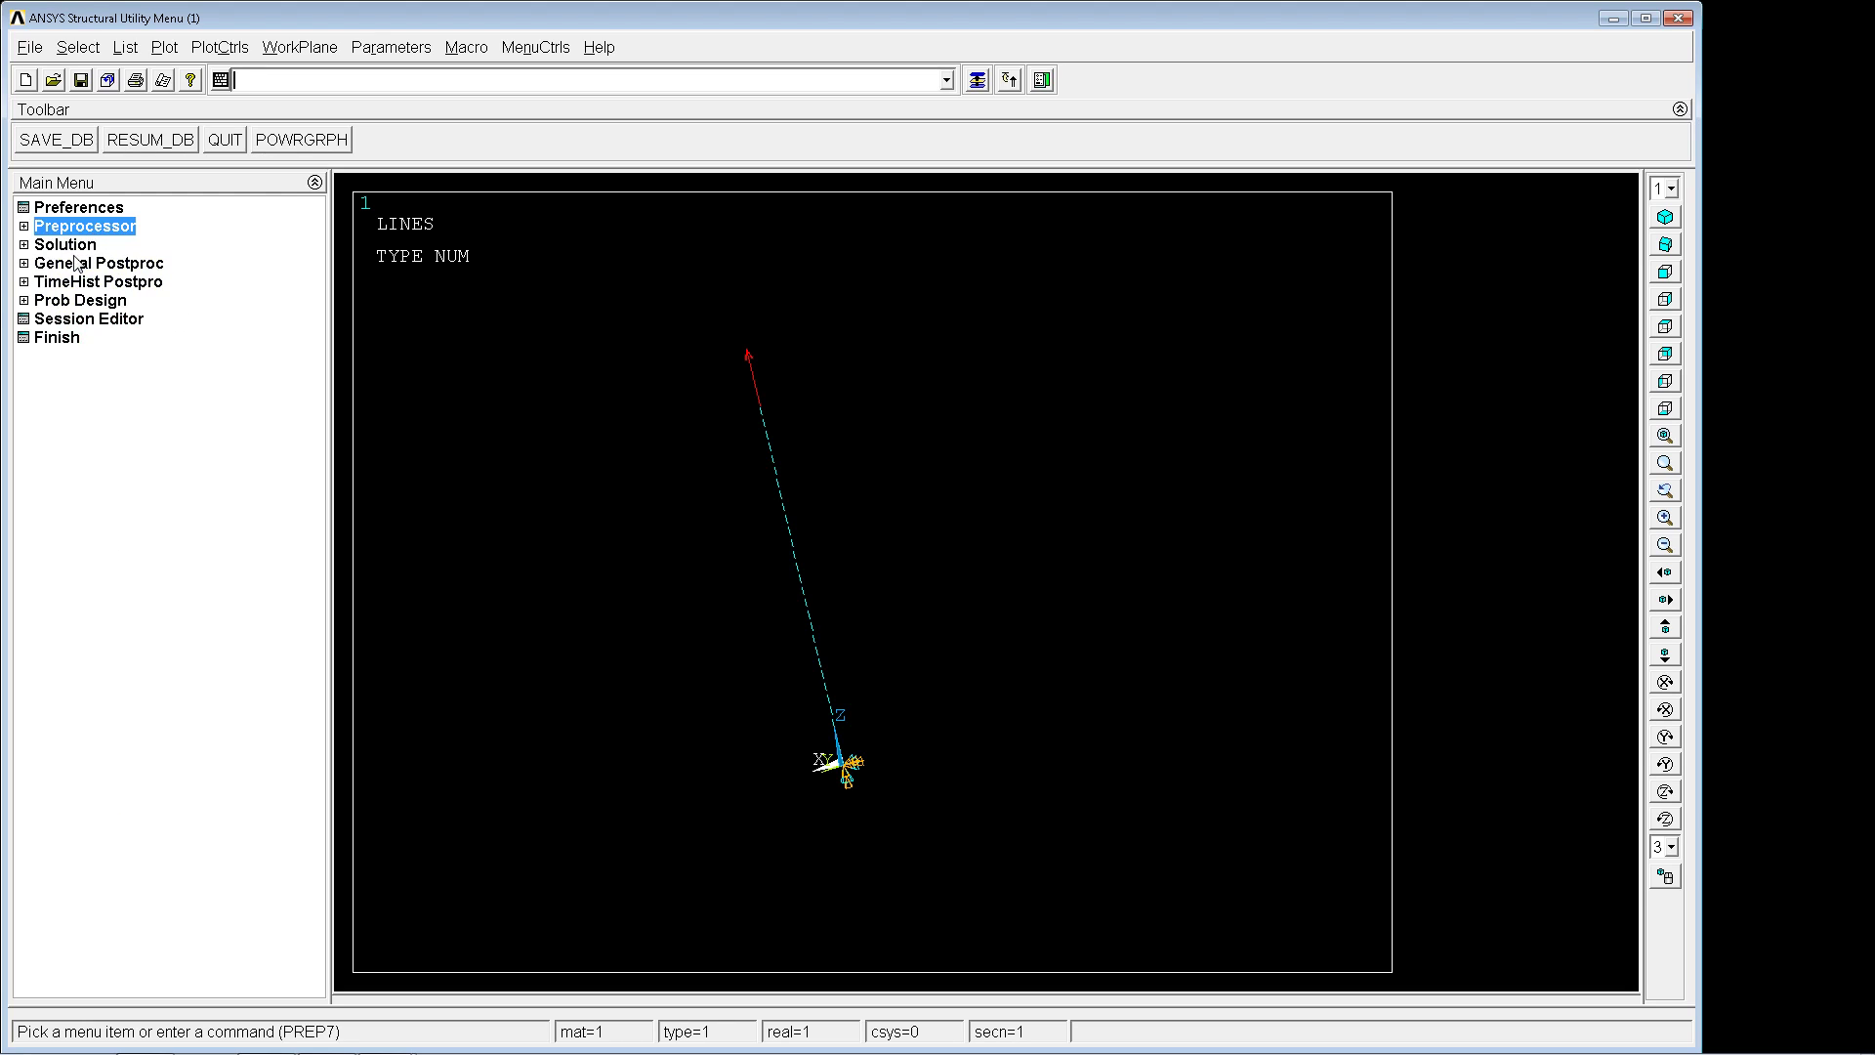
left_click(80, 263)
left_click(99, 412)
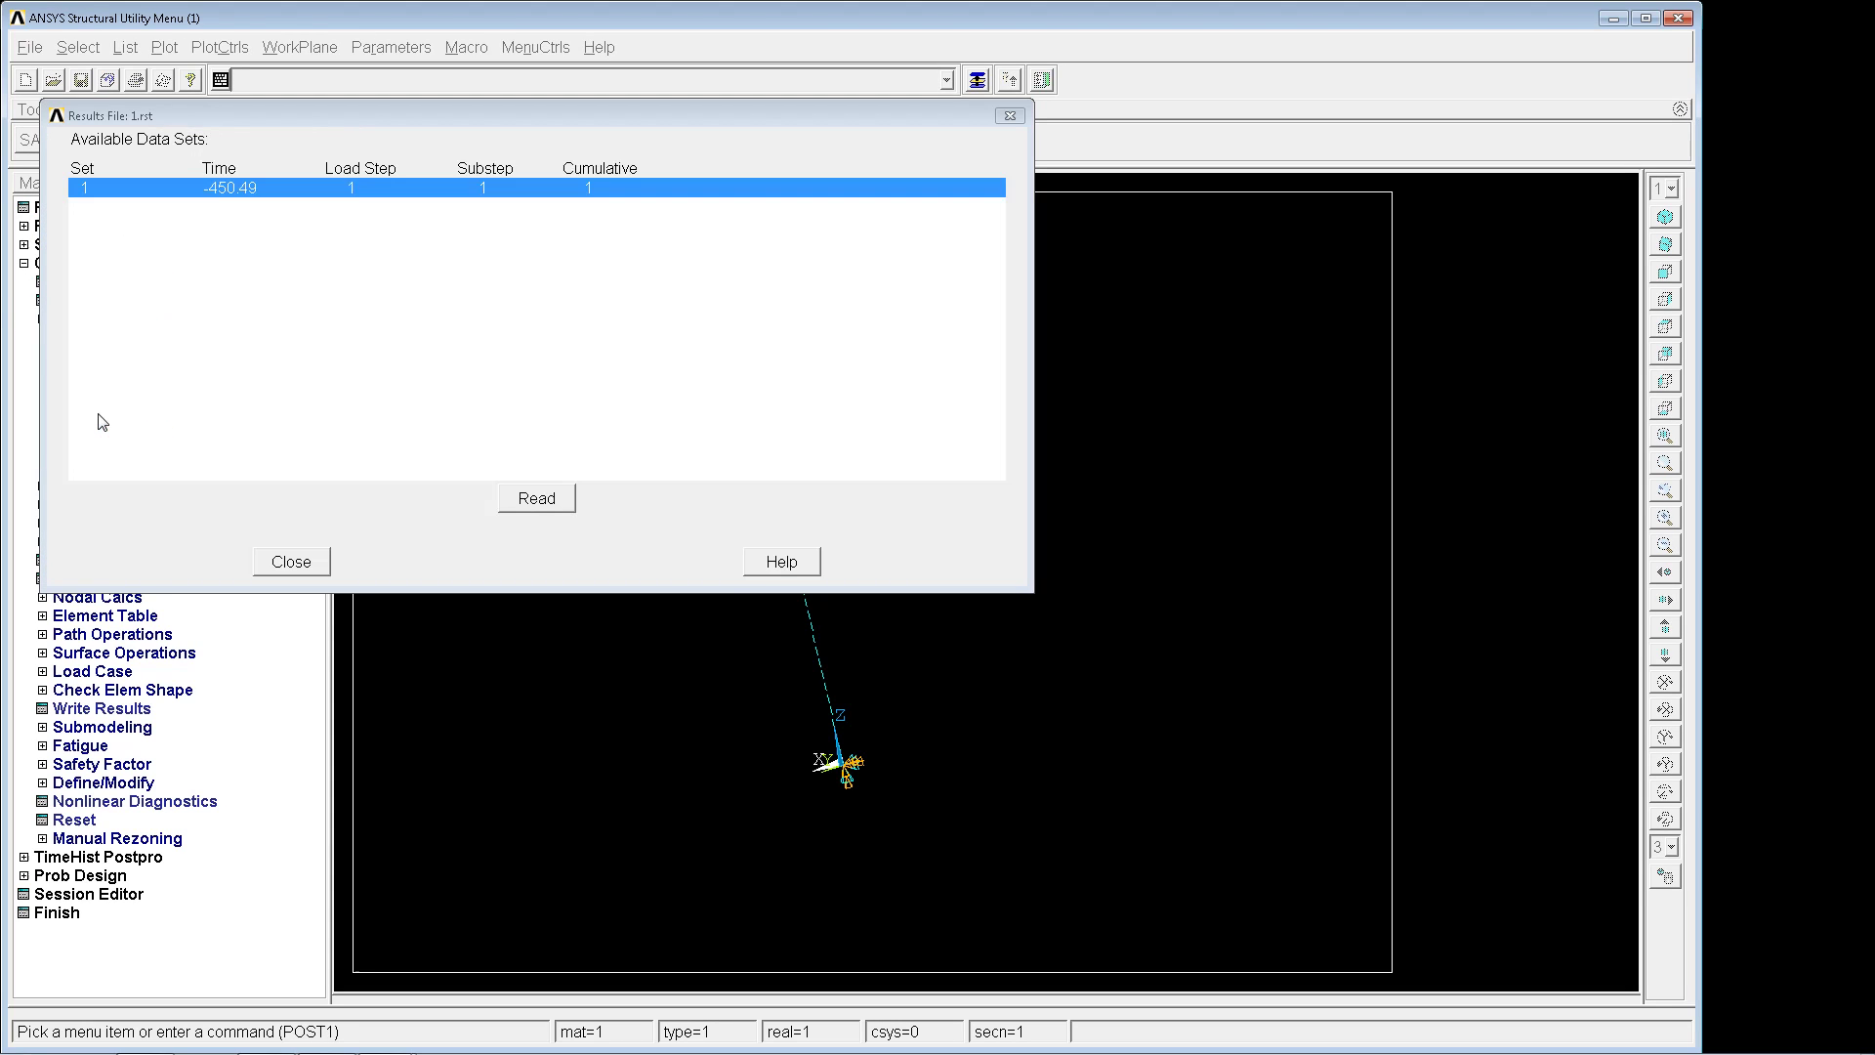
left_click(536, 499)
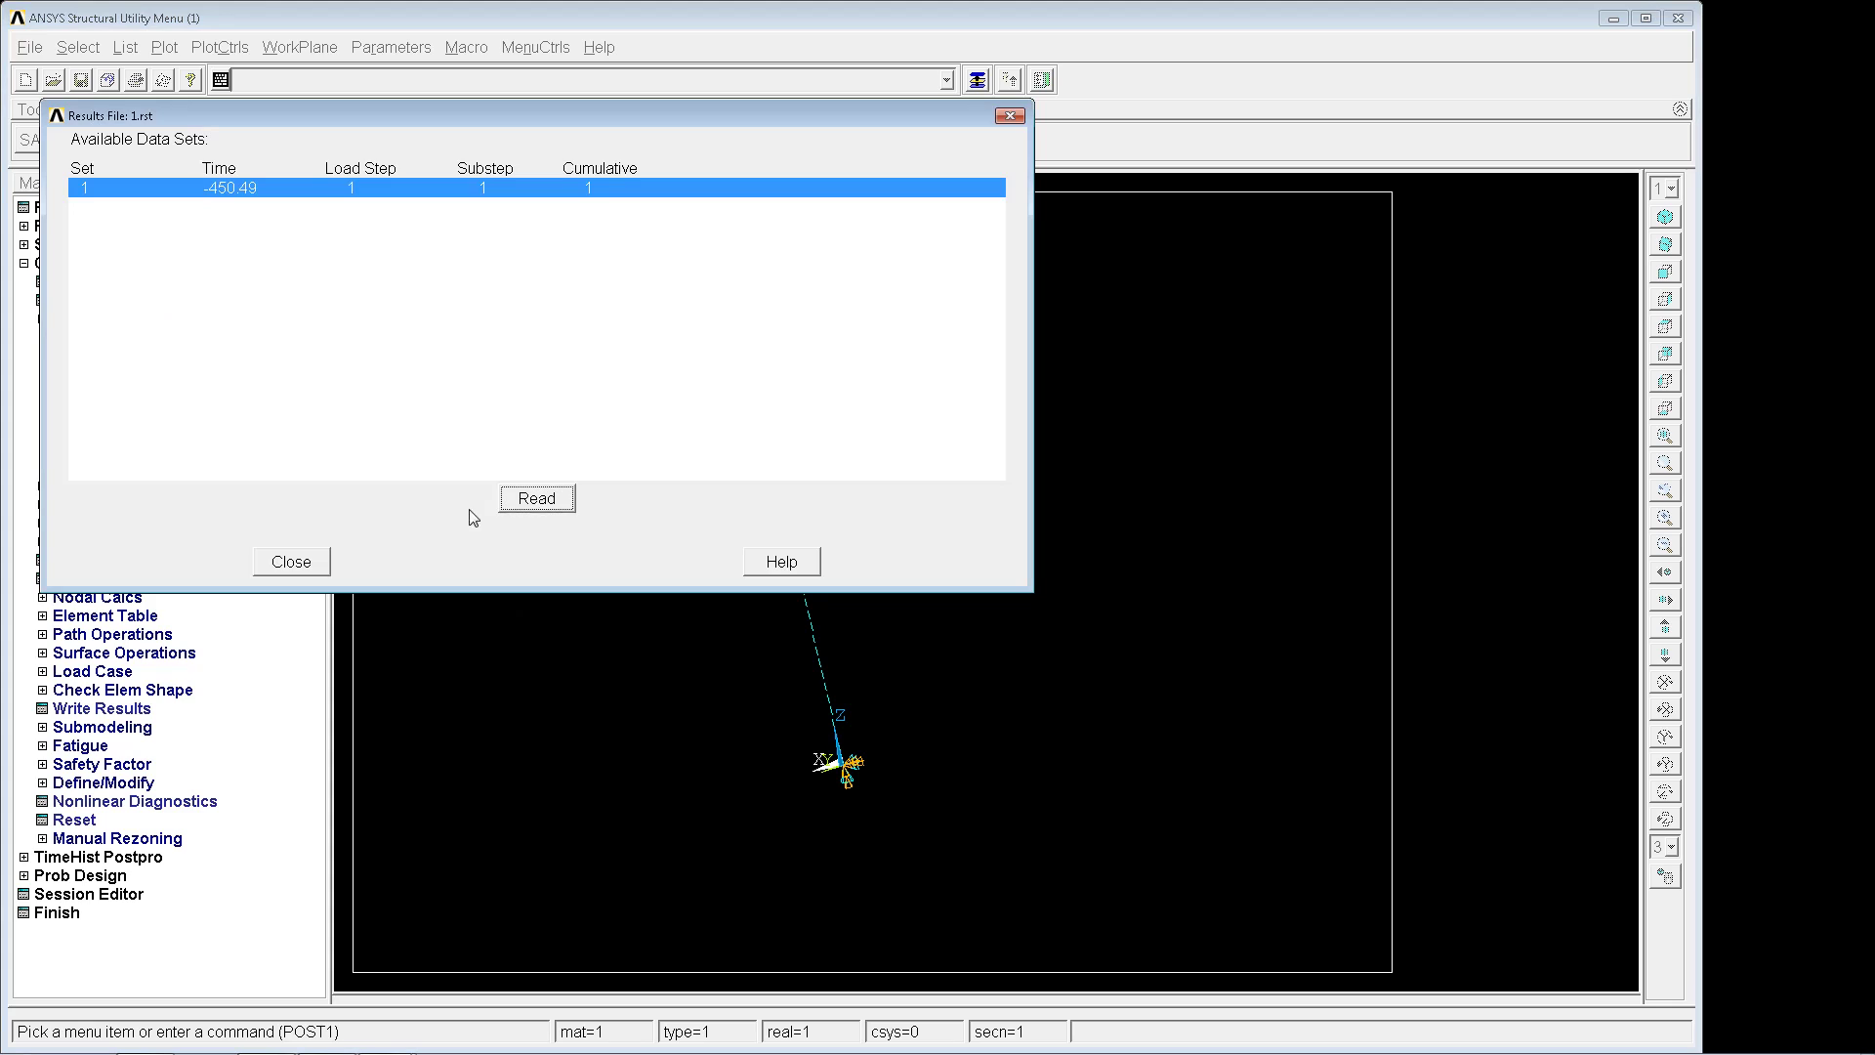
left_click(291, 562)
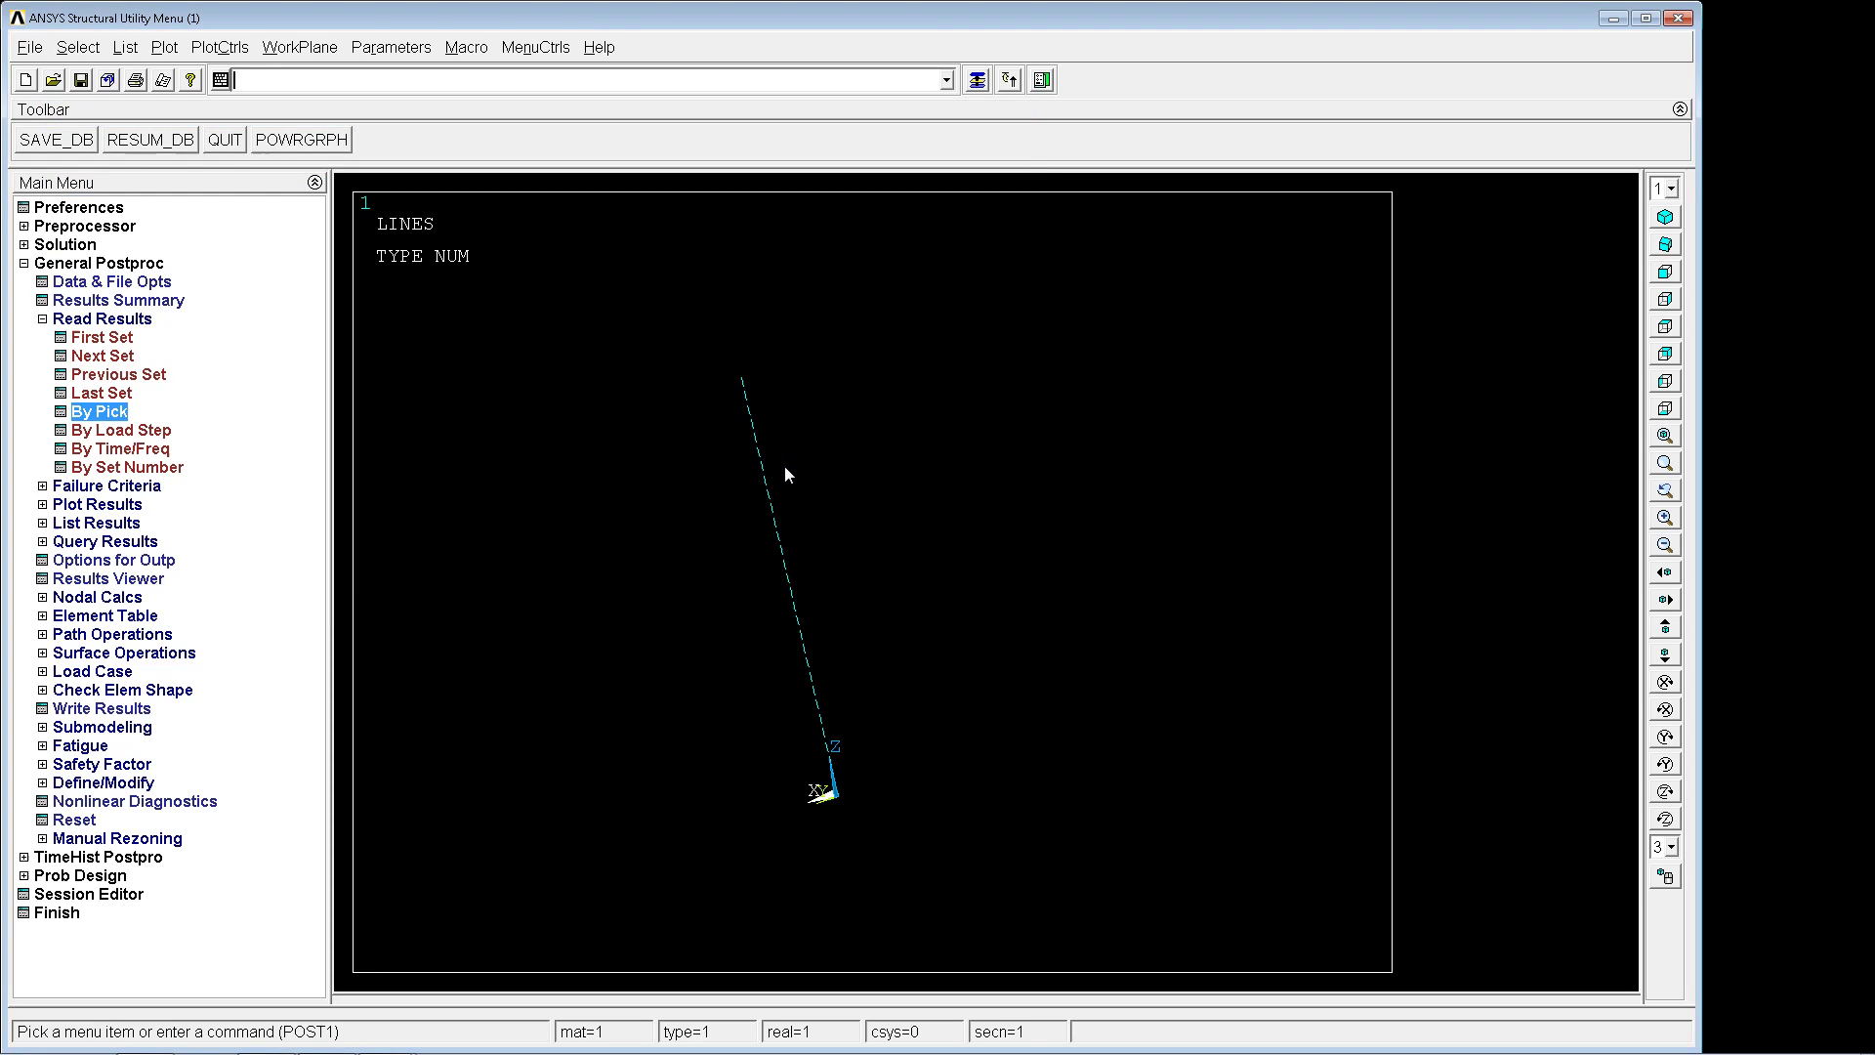
type("plnsol,u,sum")
key("Return")
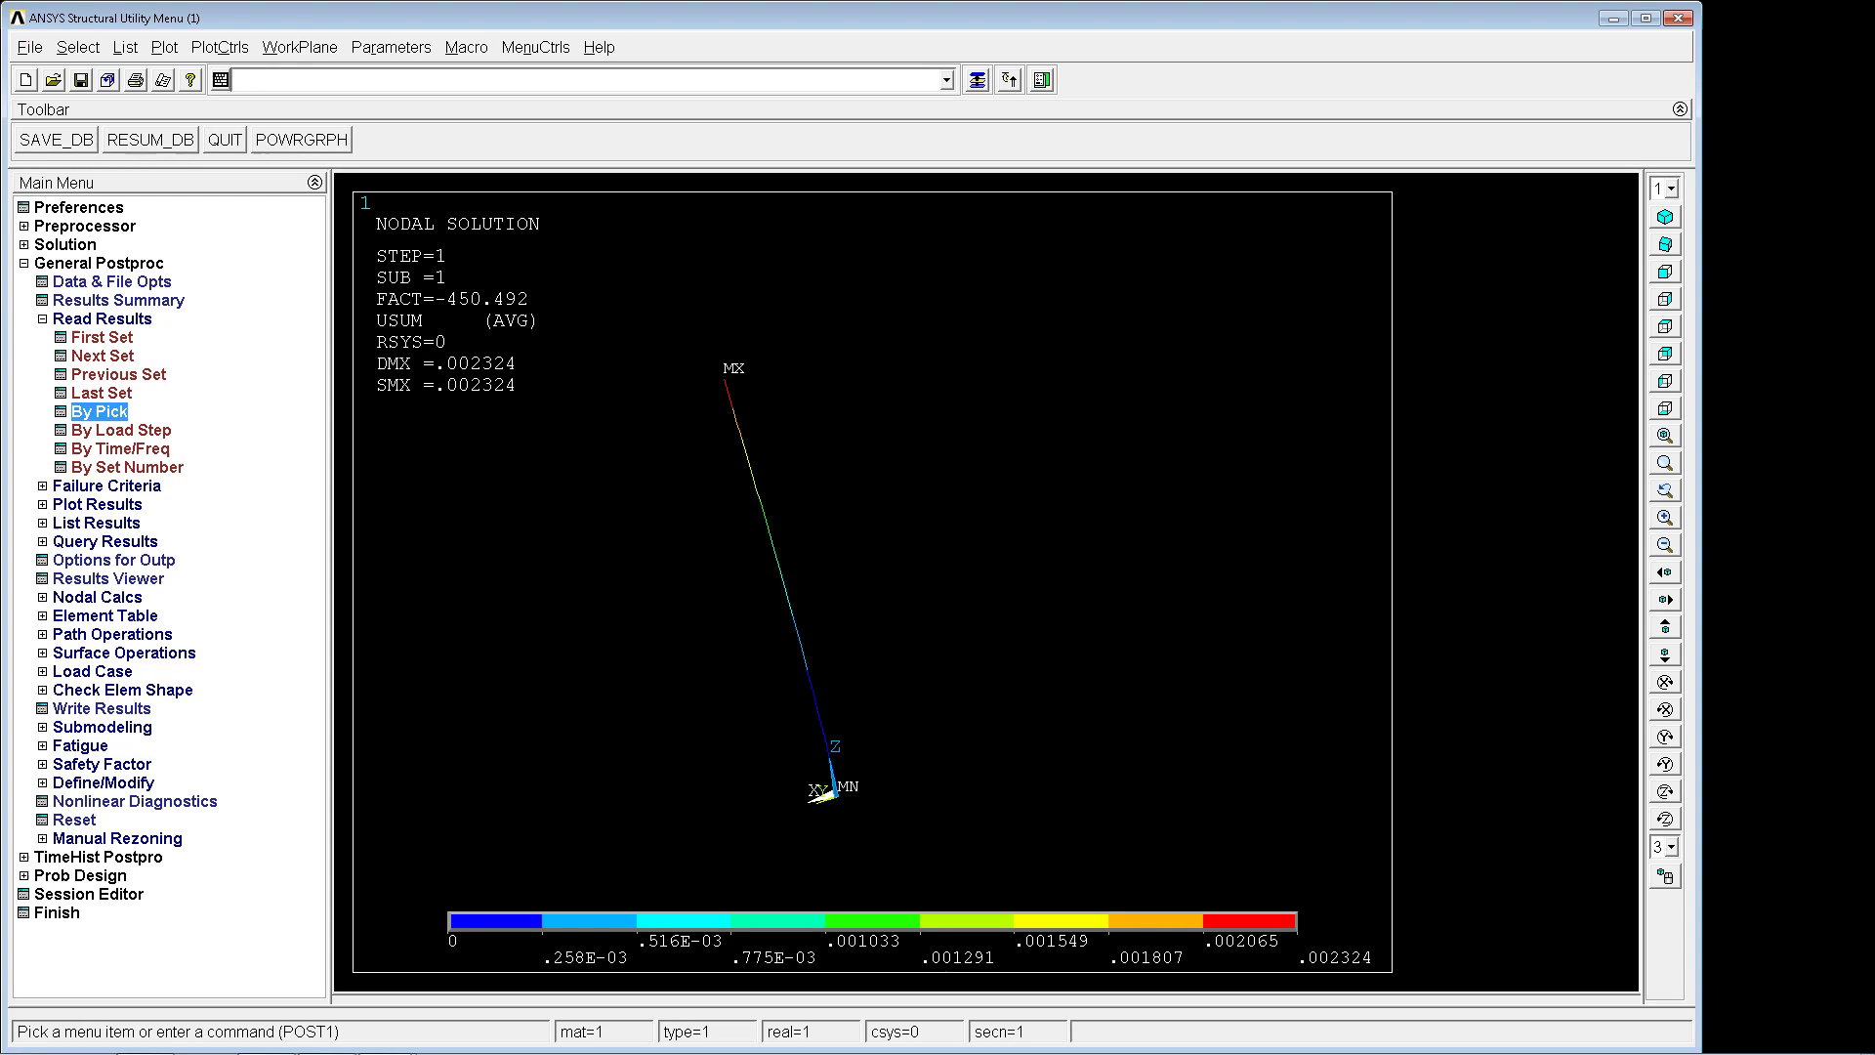
left_click_drag(789, 504, 769, 459, "ctrl")
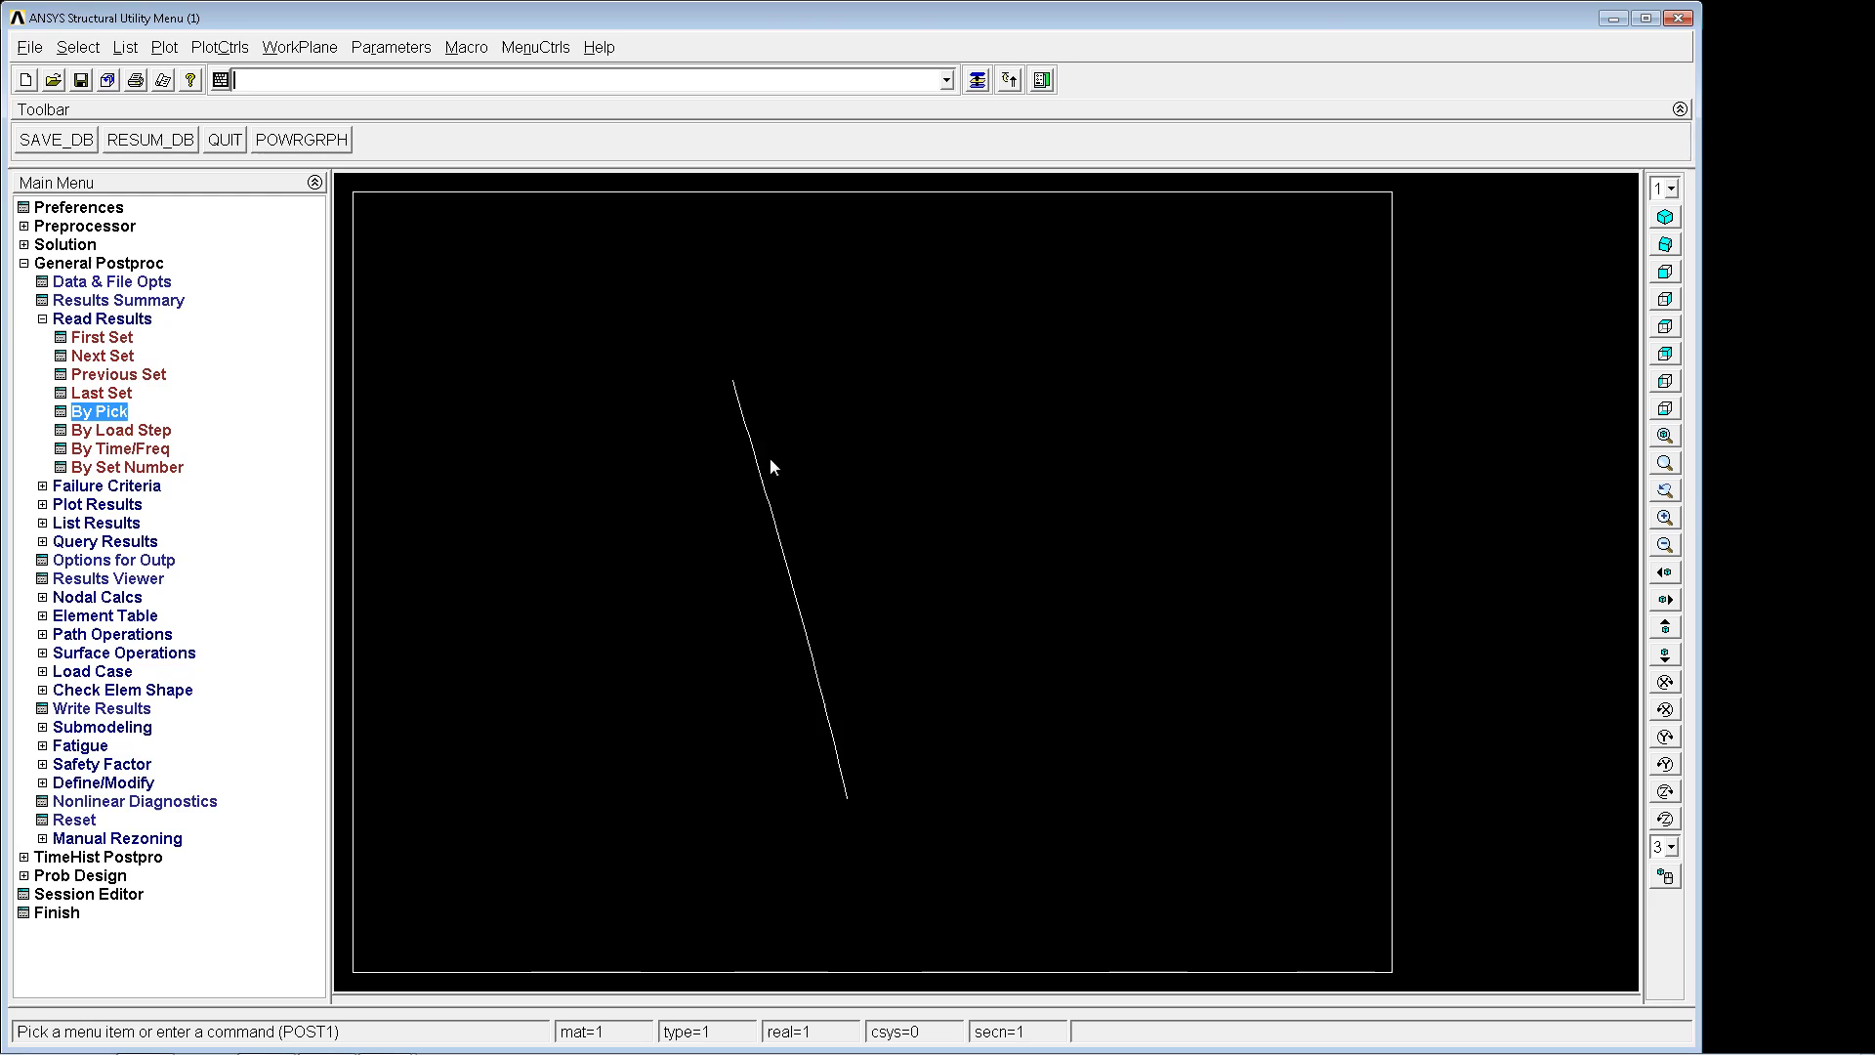